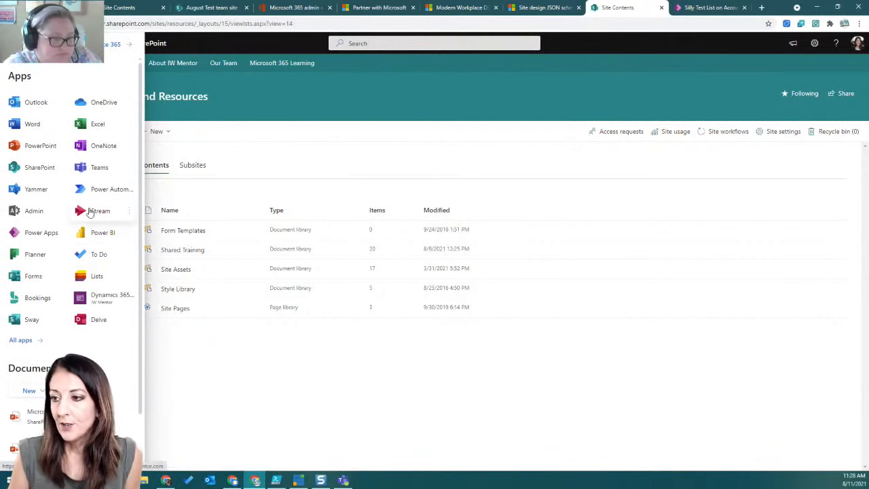
Open Microsoft Lists and view the organization's own templates for creating a new list.
left_click(95, 275)
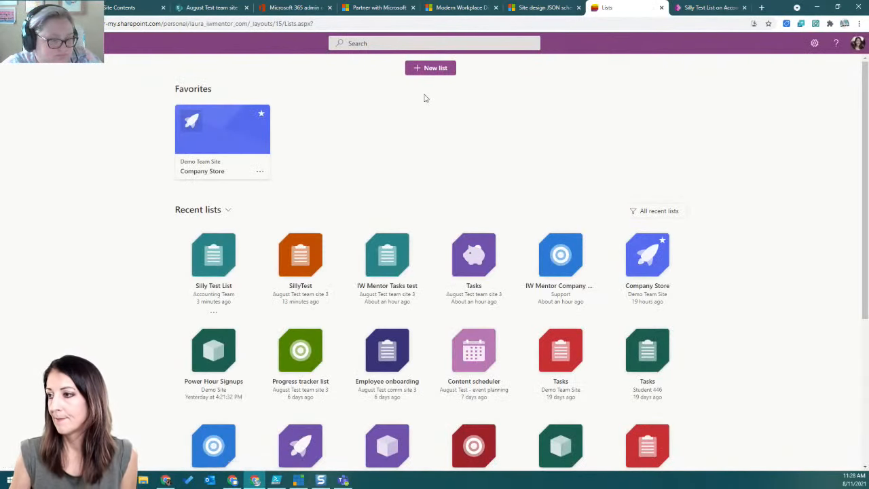
left_click(437, 68)
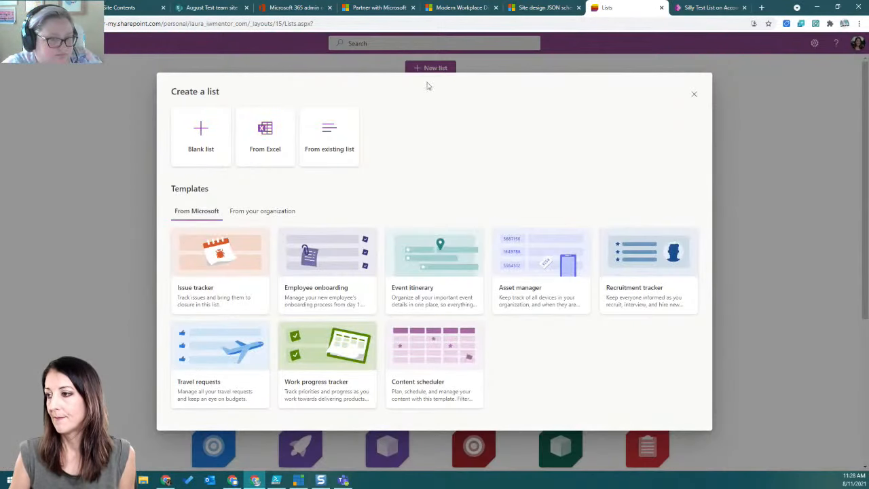
left_click(249, 213)
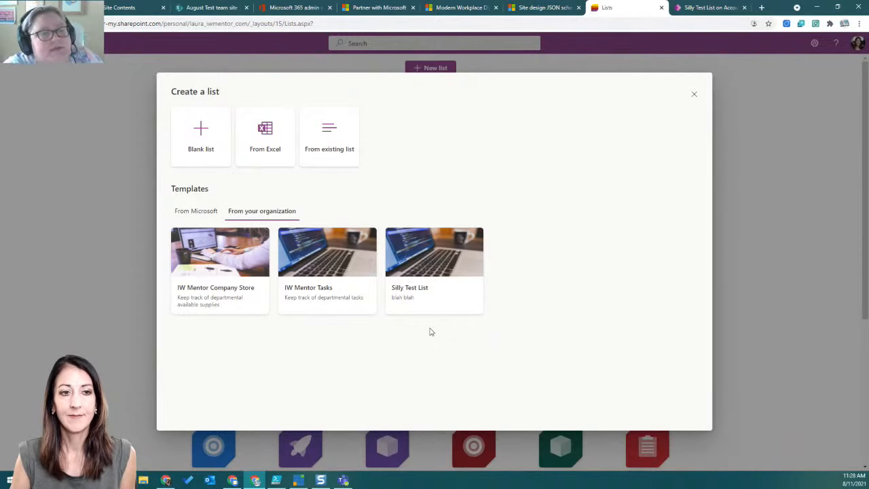
left_click(693, 95)
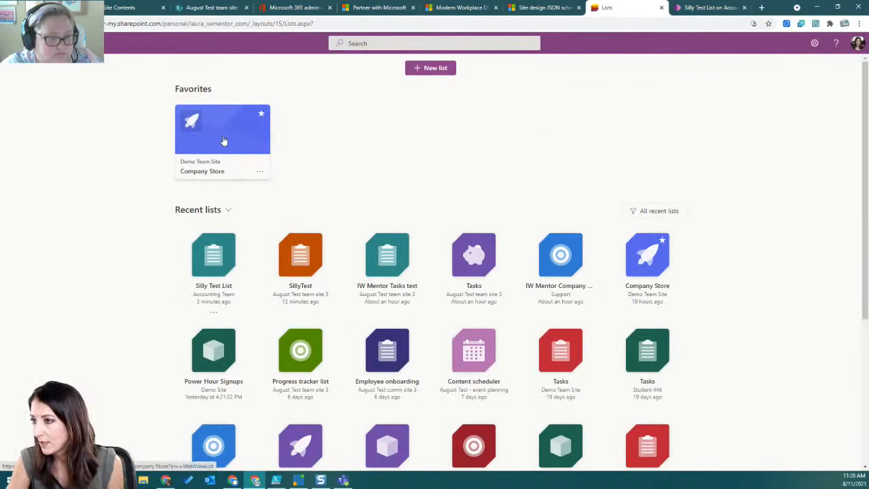
Switch to the Silly Test List form in Power Apps and delete its Attachments field.
left_click(699, 8)
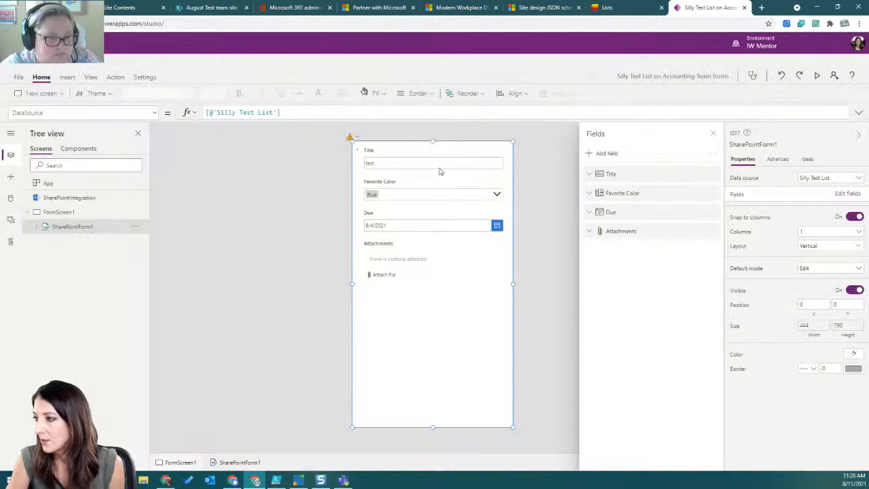
left_click(409, 255)
key("Delete")
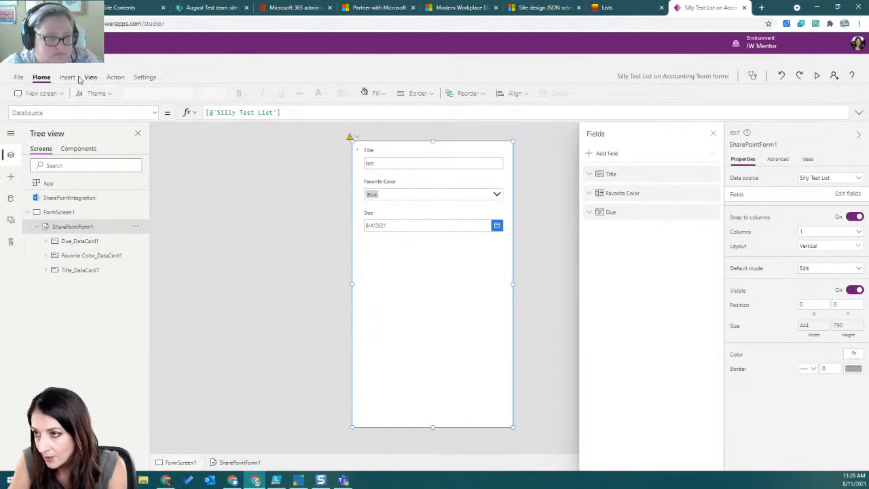
Apply the Dune theme to the form, and publish it while returning to the SharePoint list.
left_click(93, 93)
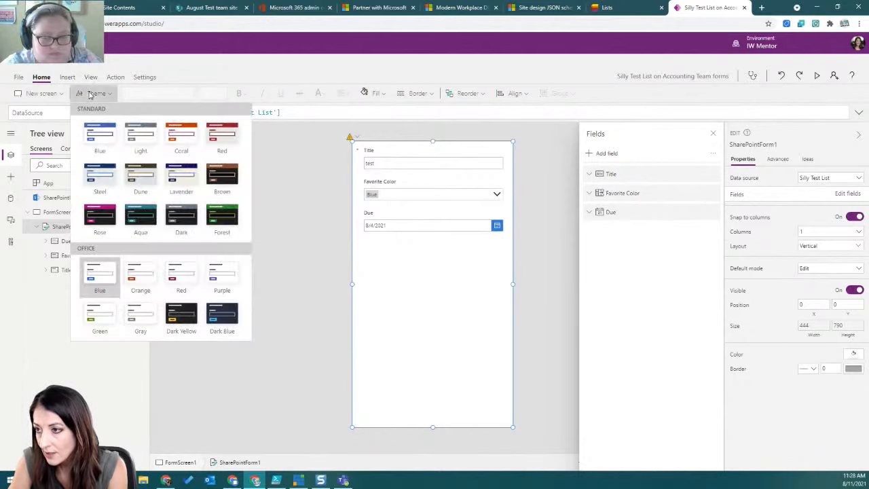
left_click(133, 182)
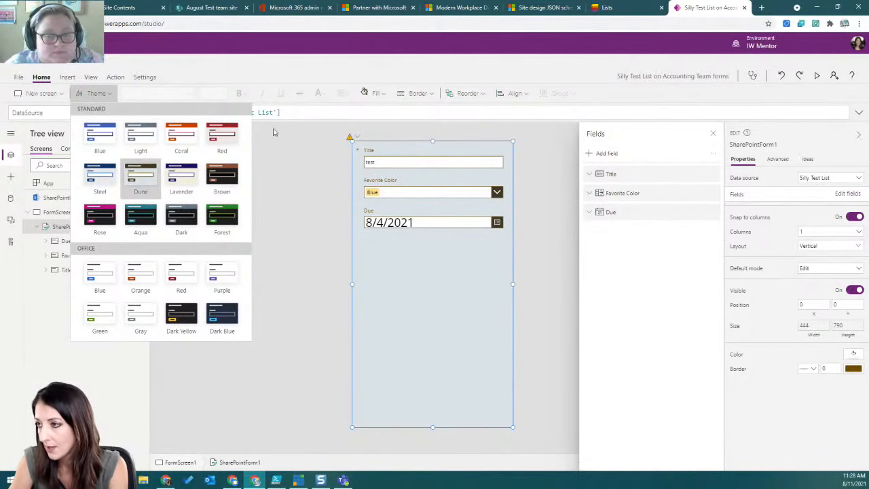
left_click(285, 149)
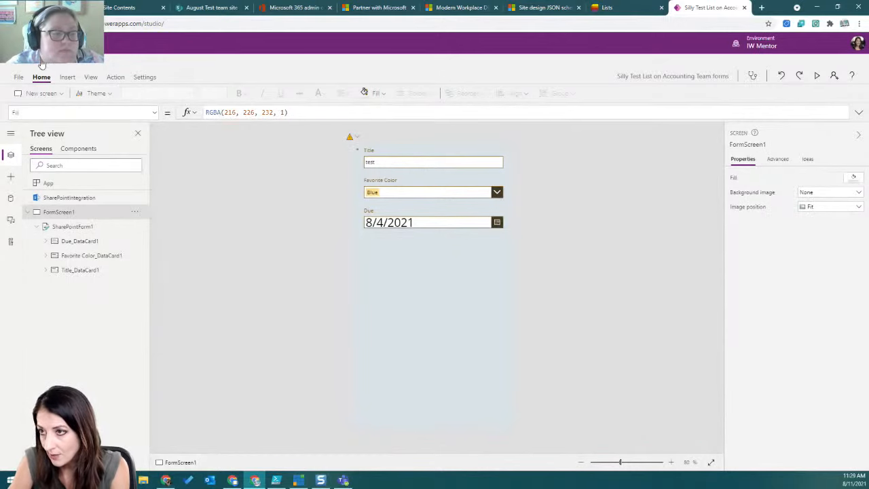
left_click(42, 63)
left_click(393, 281)
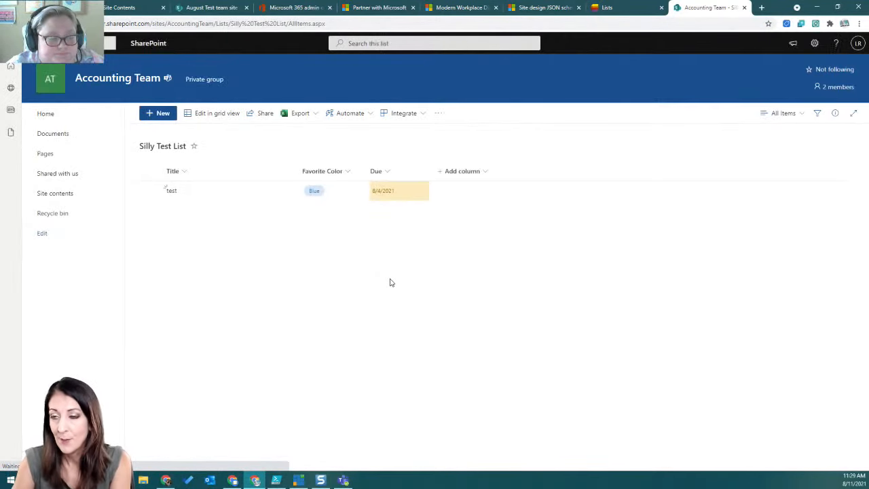
Check the customized new item form of Silly Test List and close it without saving.
left_click(163, 114)
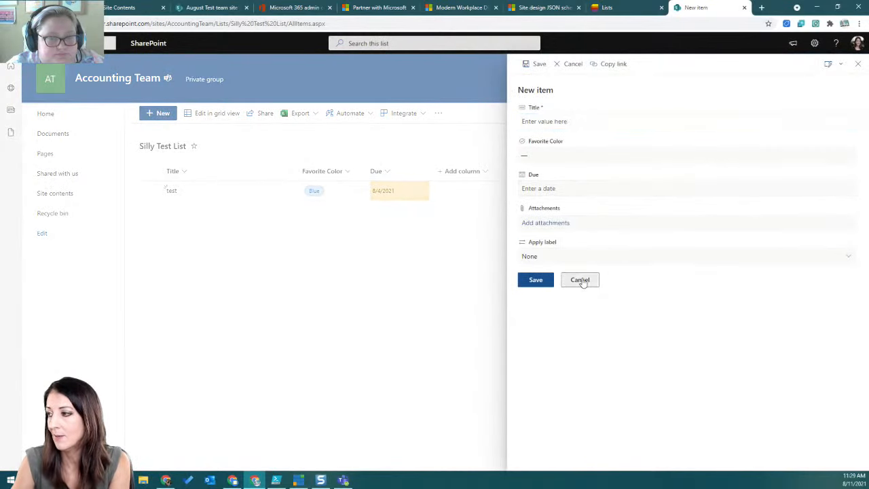
left_click(581, 280)
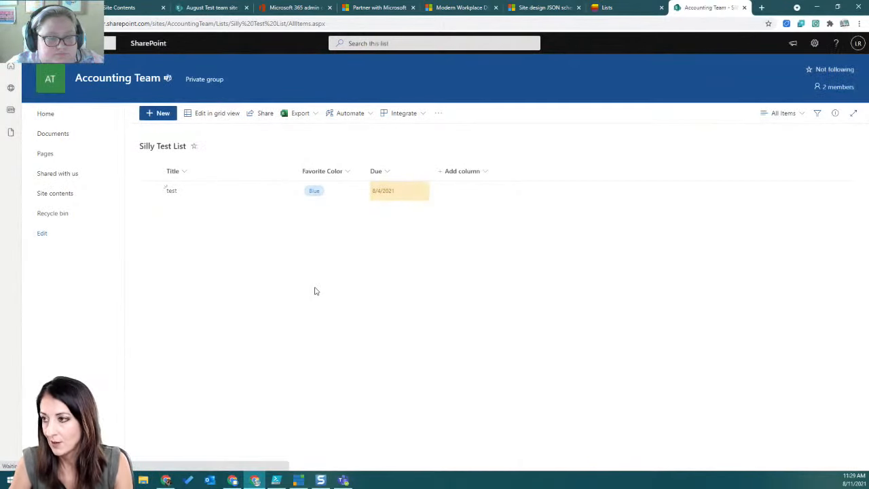
left_click(155, 113)
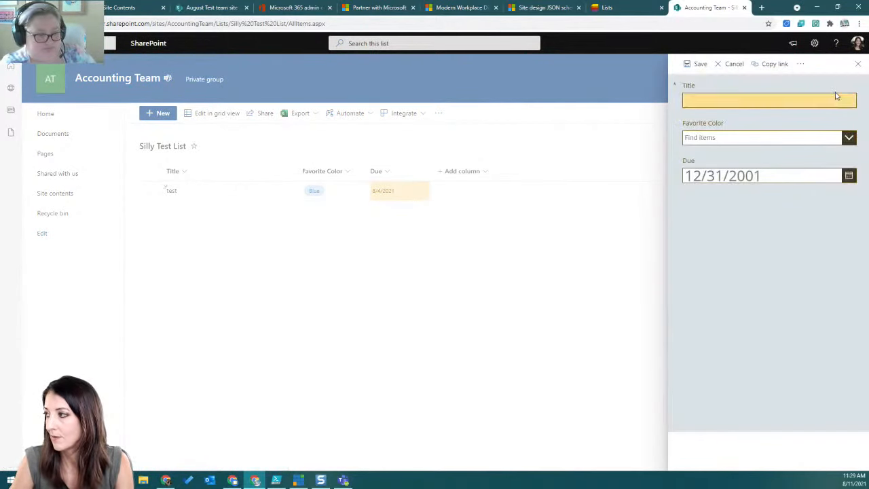
left_click(856, 63)
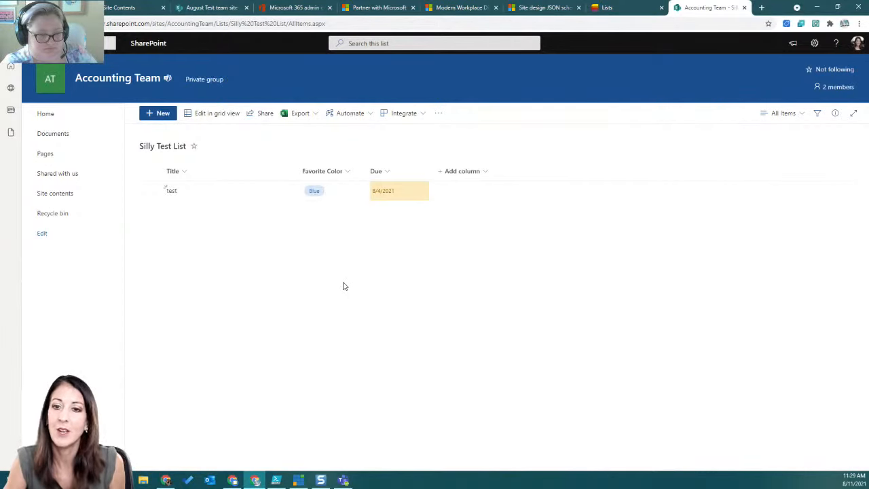
Open the Site Assets library of the Class Files and Resources site and show its files as tiles.
left_click(205, 8)
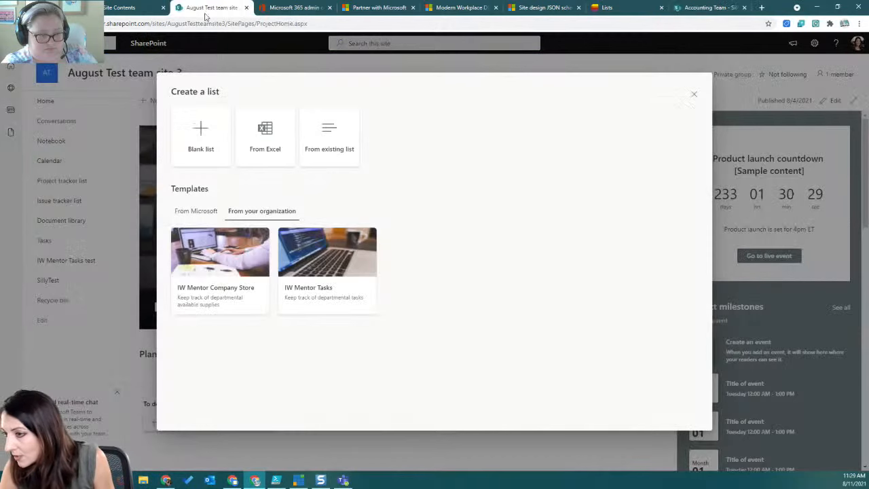
left_click(694, 93)
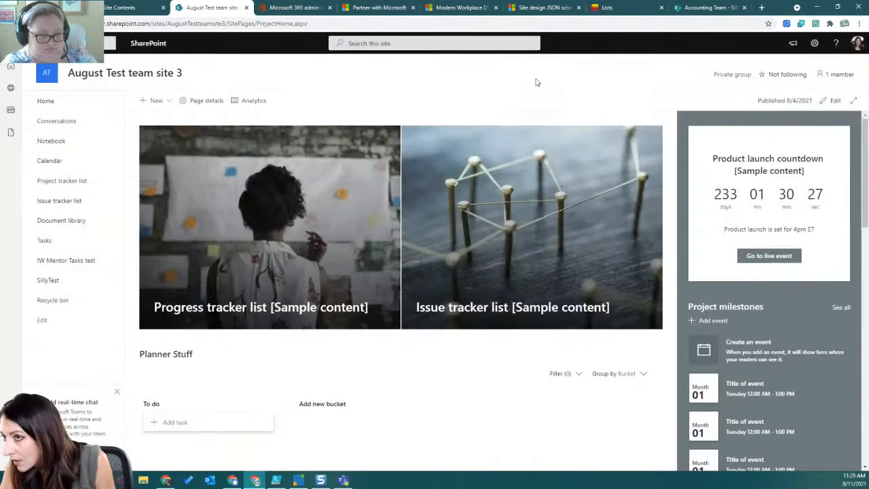
left_click(134, 6)
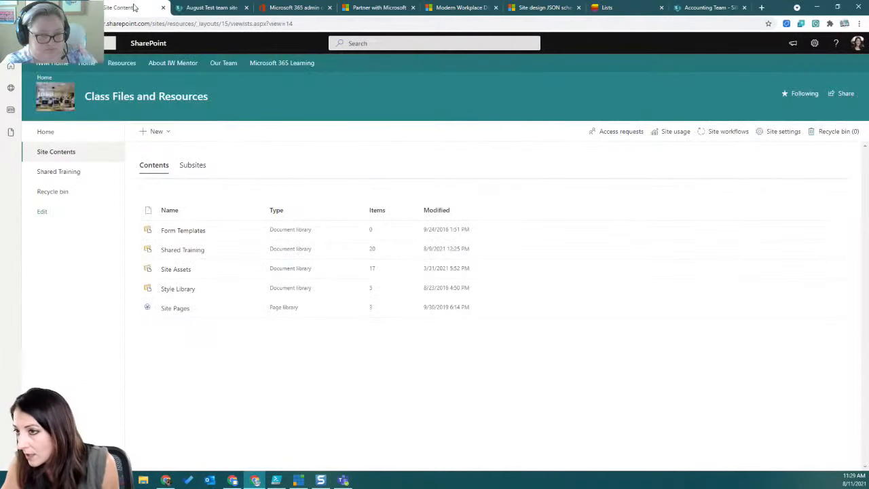
left_click(184, 270)
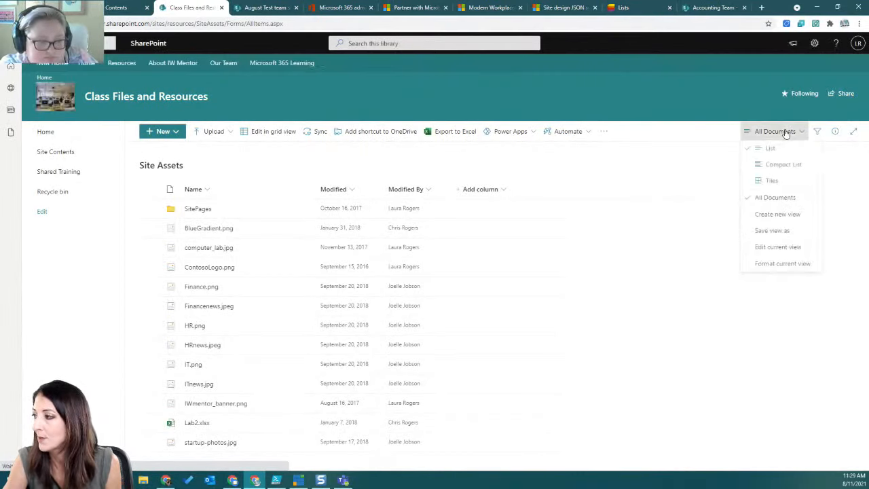
left_click(780, 131)
left_click(772, 182)
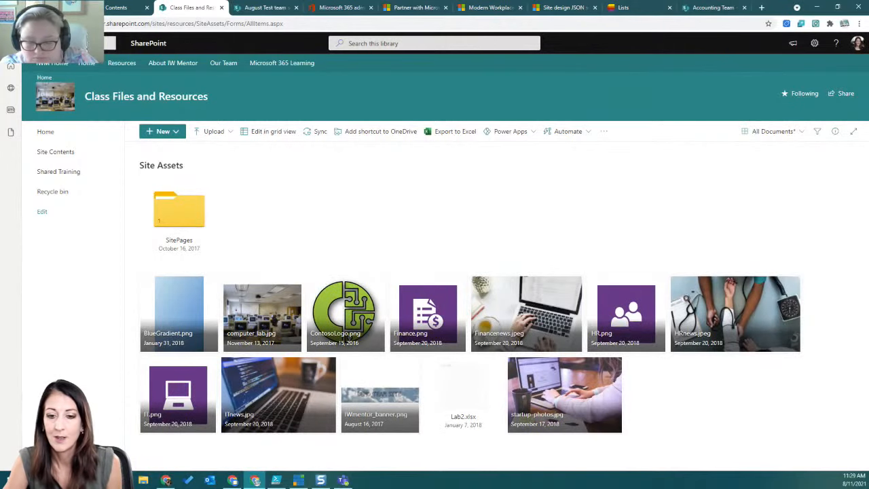
Switch to PowerShell ISE and review the list template script from the module update to the rights grant.
key("alt+Tab")
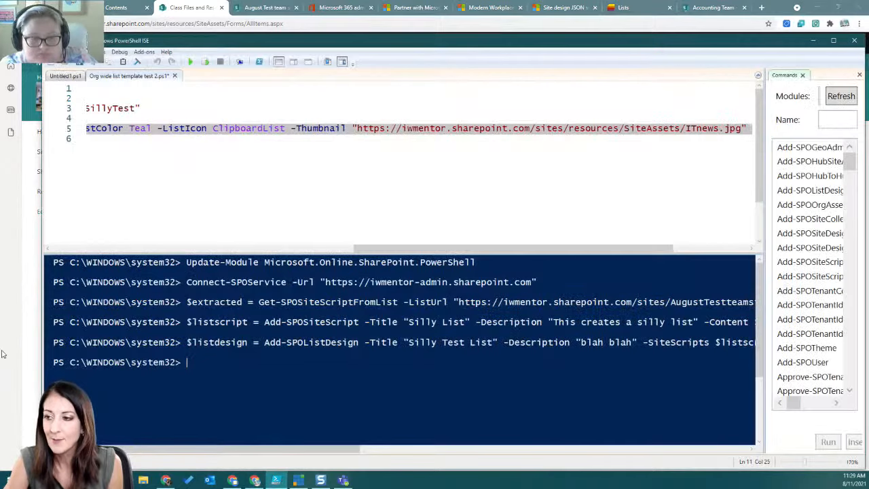
left_click(263, 248)
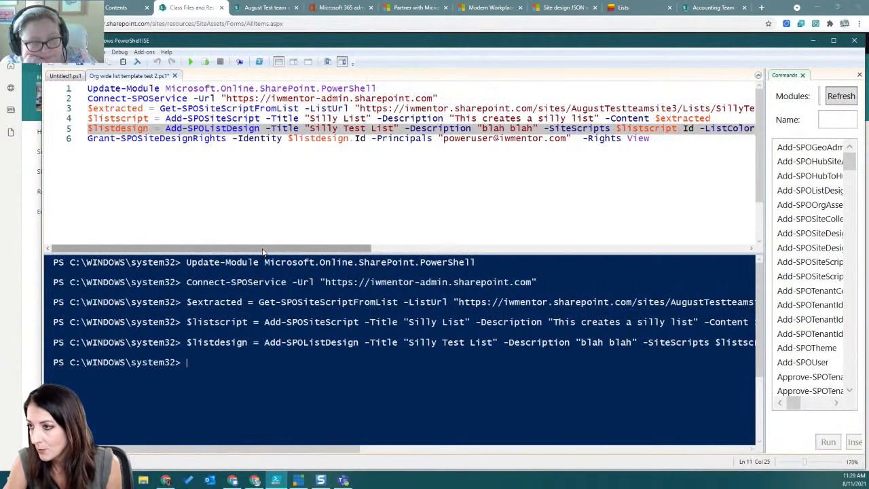
left_click(332, 97)
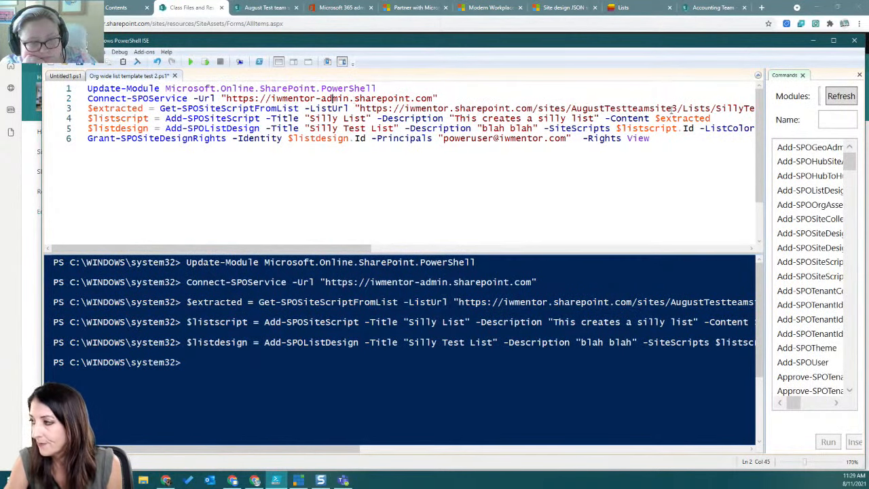
left_click_drag(306, 249, 387, 249)
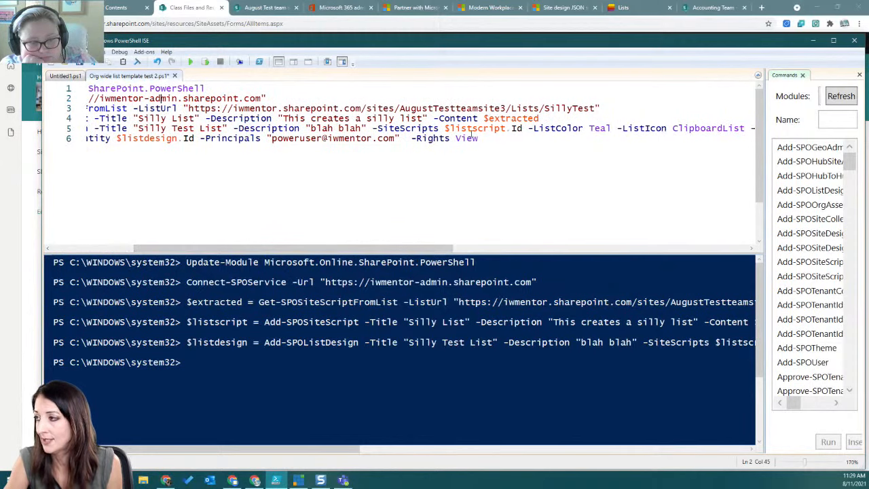
left_click_drag(360, 249, 278, 248)
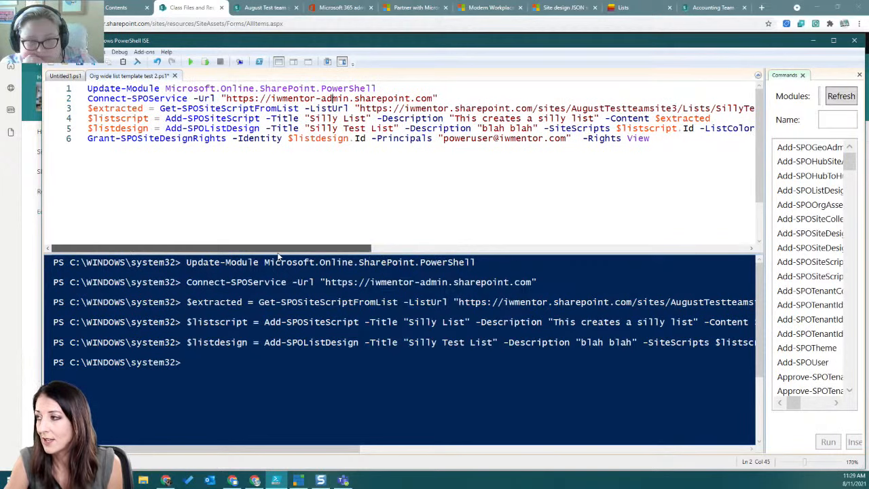
left_click_drag(303, 251, 275, 249)
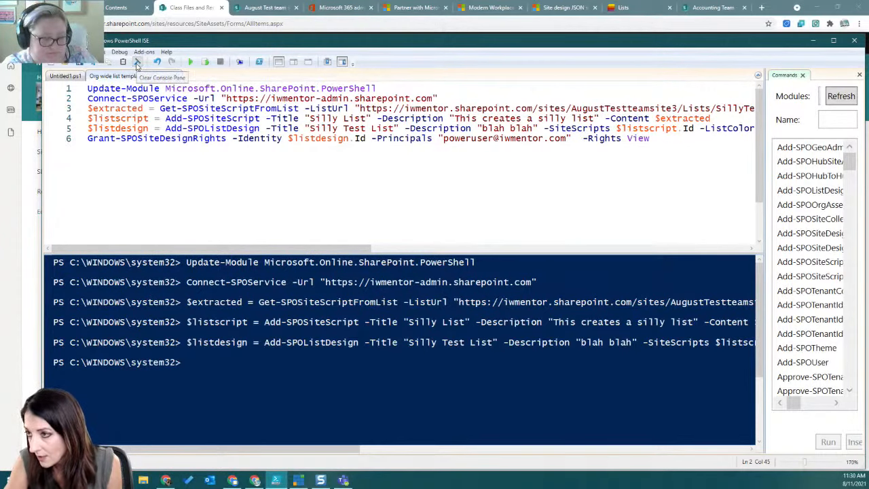
Output the $extracted variable in a cleared console, examine the extracted list script, and clear the console again.
left_click(136, 63)
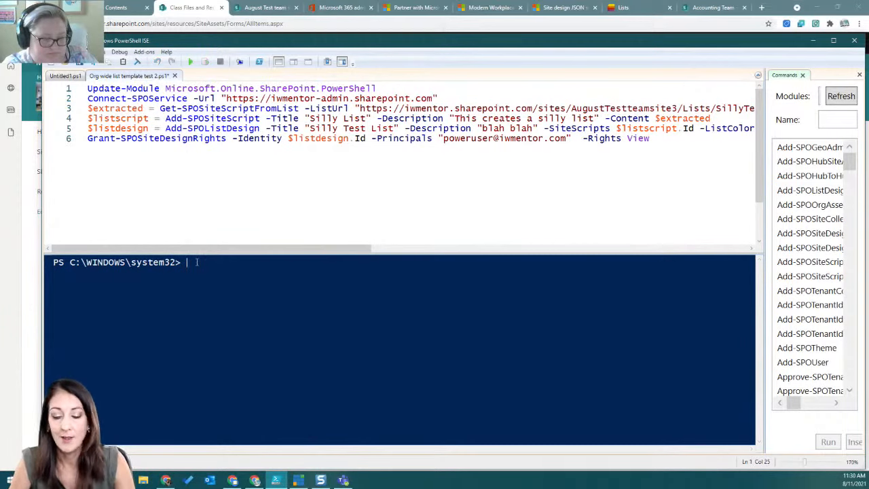
type("$x")
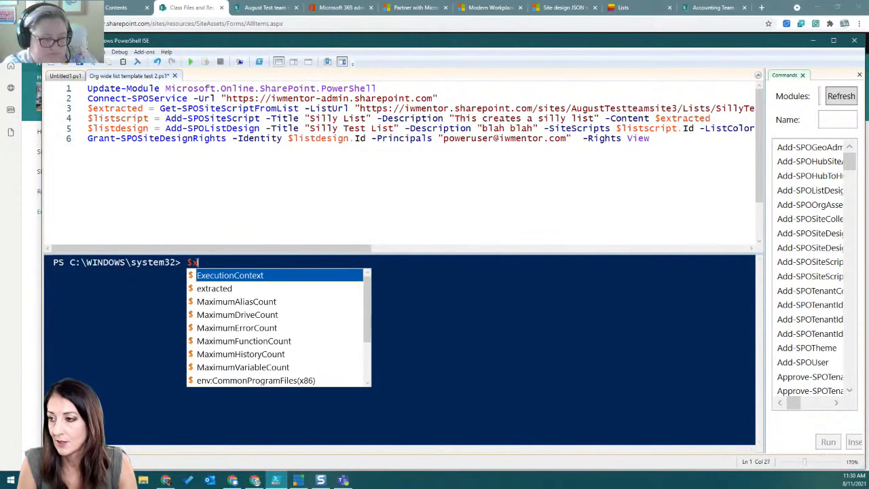
key("BackSpace")
type("extr")
key("Tab")
key("Return")
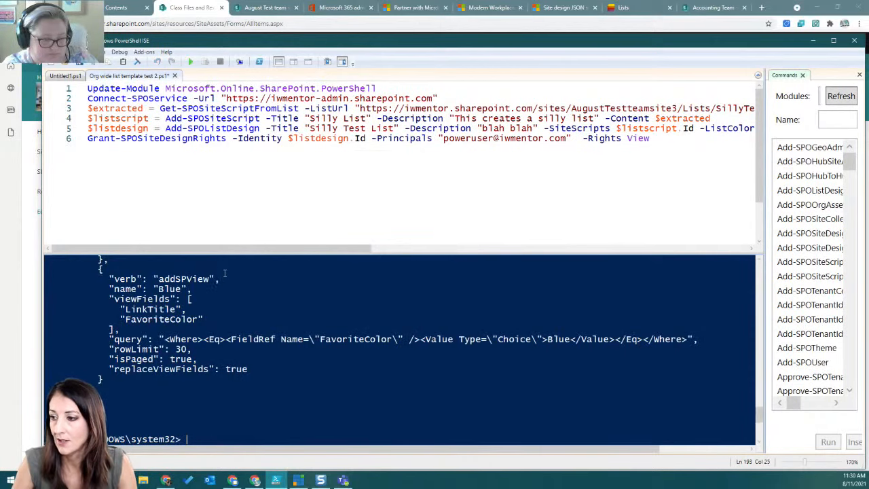
scroll(224, 273, "up", 5)
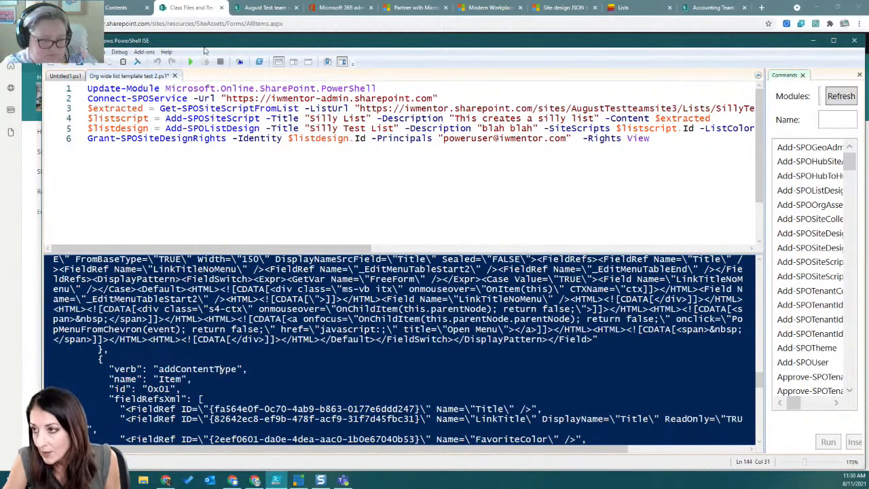
left_click(137, 61)
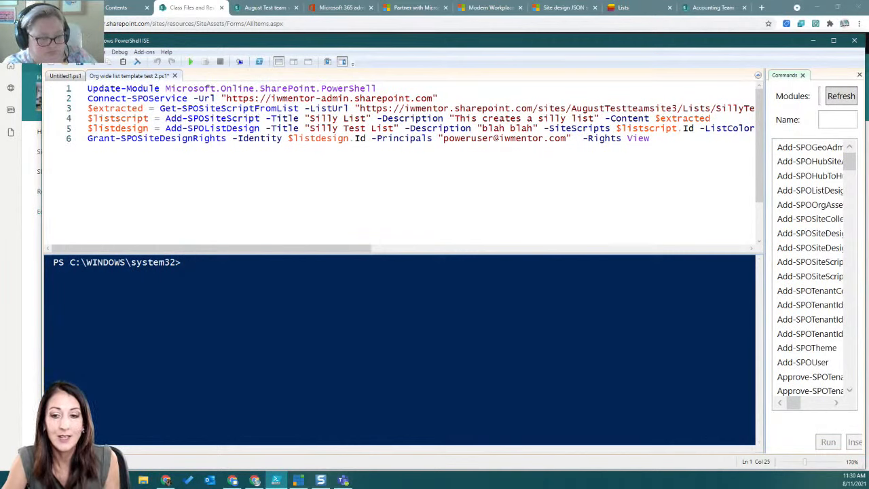
Switch to the browser and open the home page of the Accounting Team site.
key("alt+Tab")
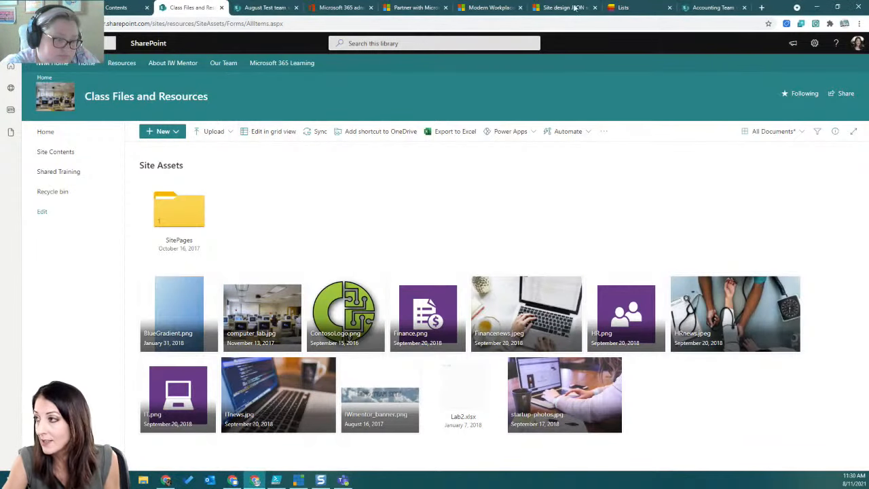
left_click(628, 8)
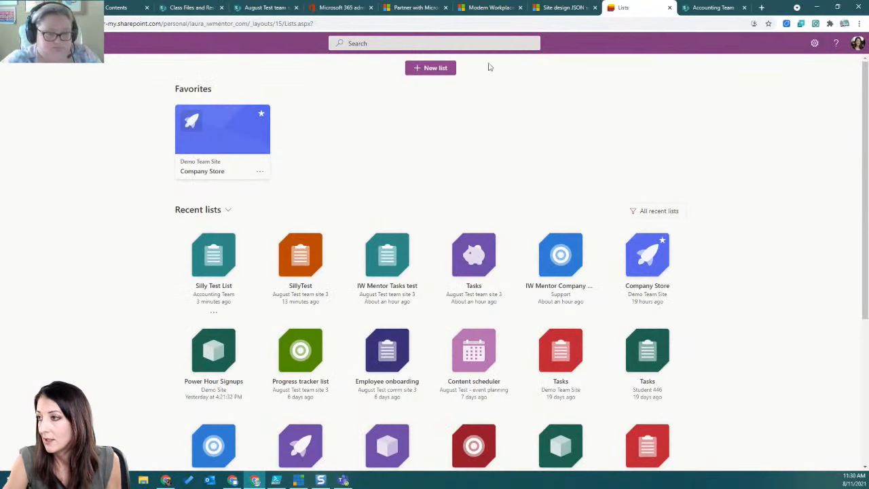
left_click(712, 7)
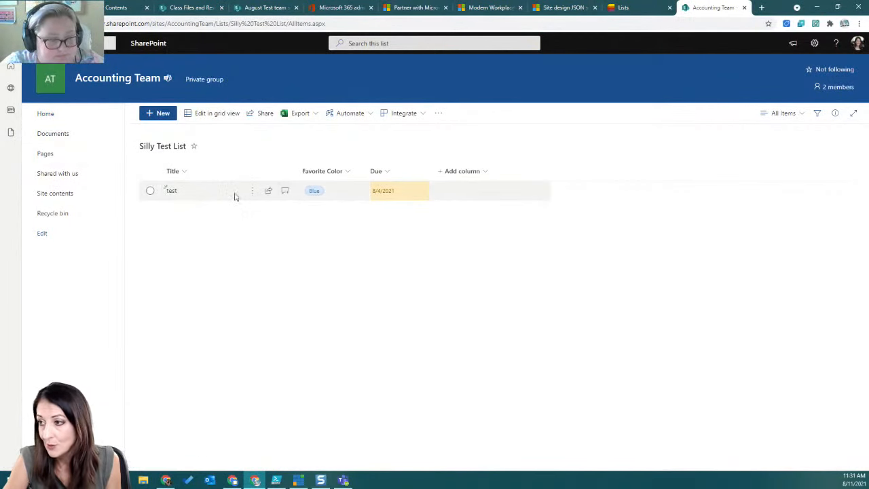
left_click(56, 115)
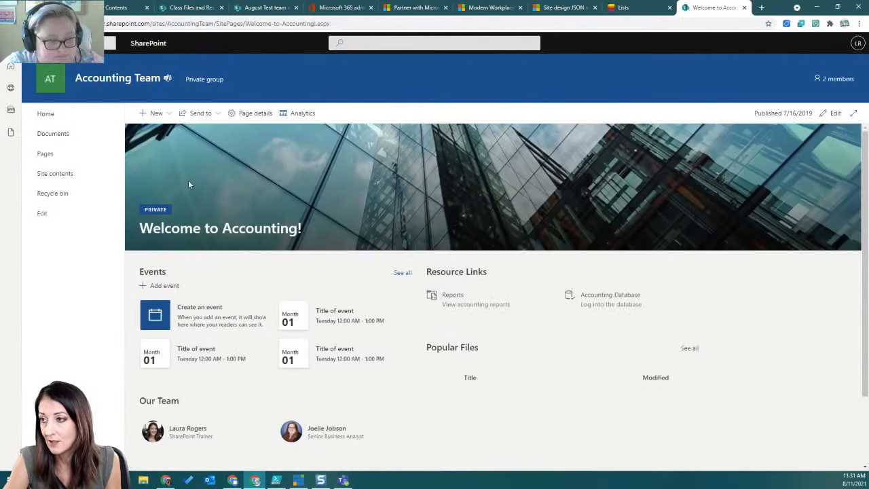
Create a list named Silly Test List2 on the Accounting Team site from the existing Silly Test List.
left_click(153, 112)
left_click(155, 130)
left_click(317, 142)
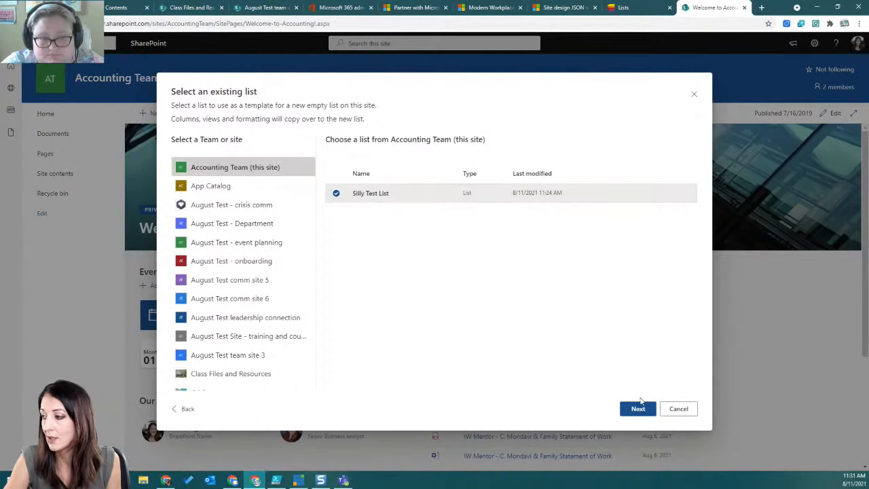
left_click(640, 403)
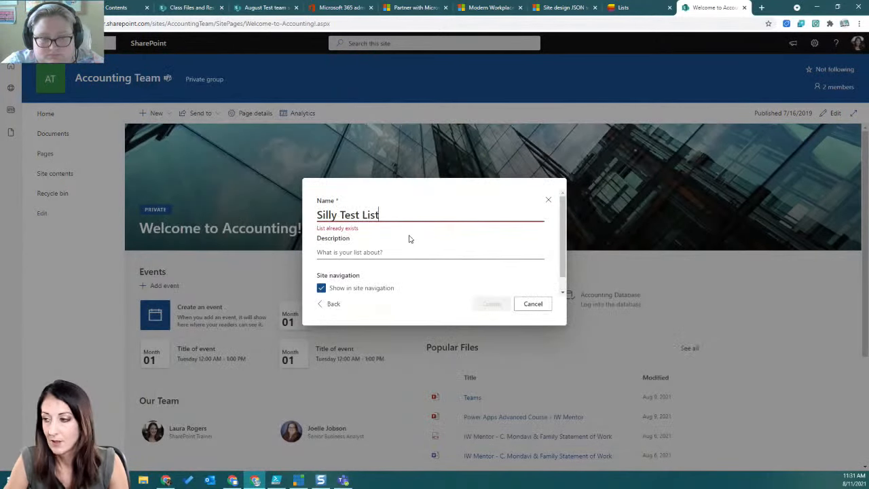
type("2")
left_click(406, 248)
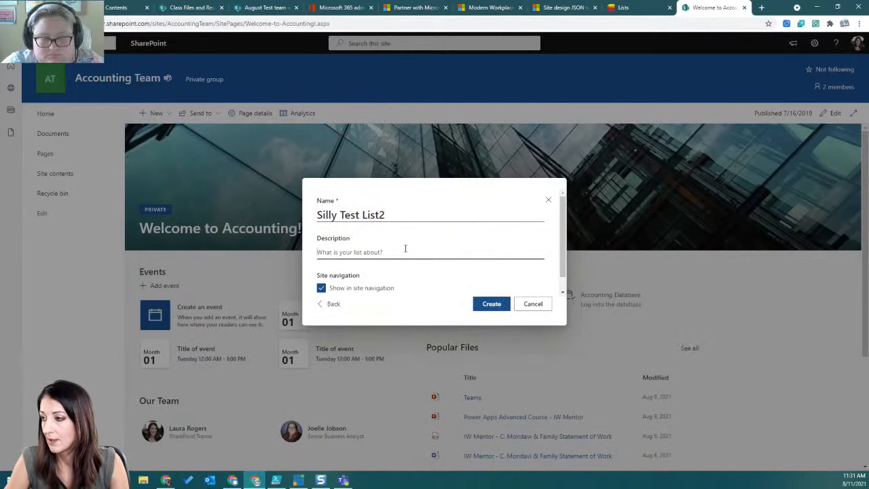
left_click(494, 304)
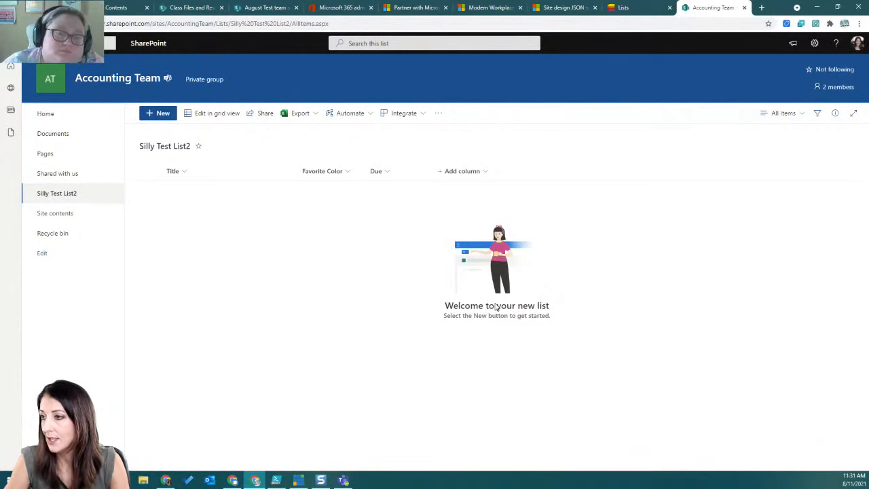
Check the new item form of Silly Test List2, close it, and open the list's form for customization in Power Apps.
left_click(163, 114)
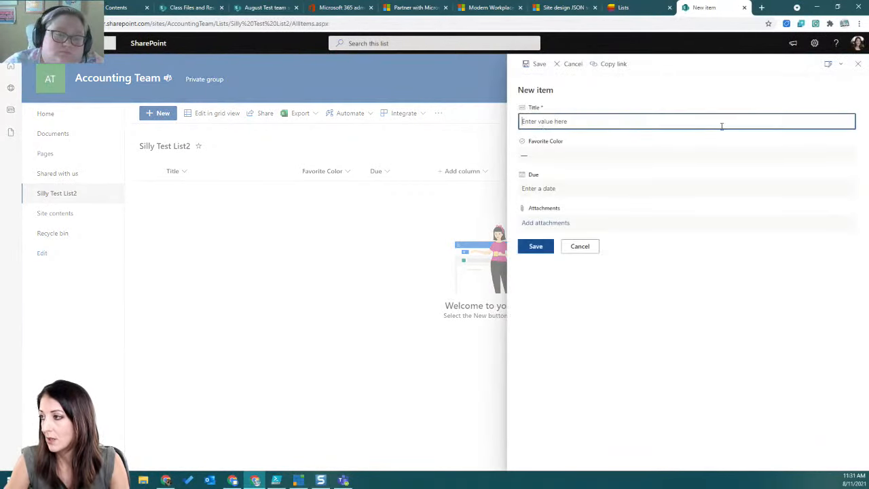
left_click(858, 64)
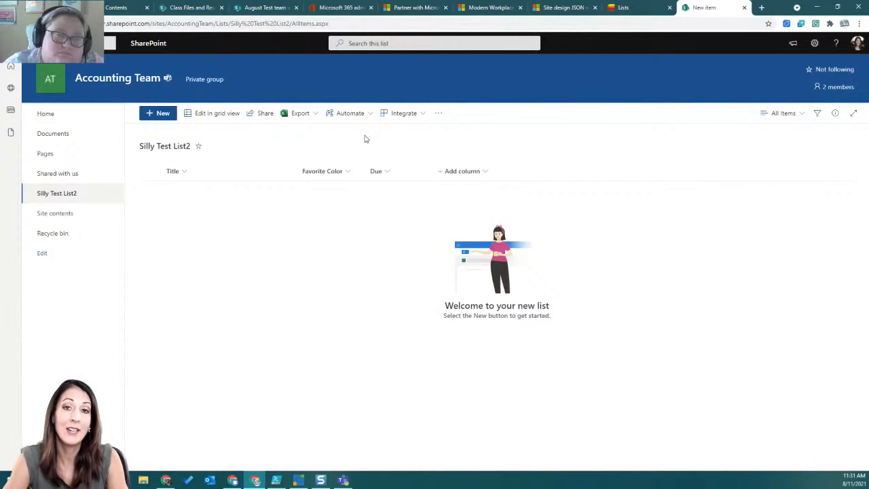
left_click(400, 113)
mouse_move(406, 134)
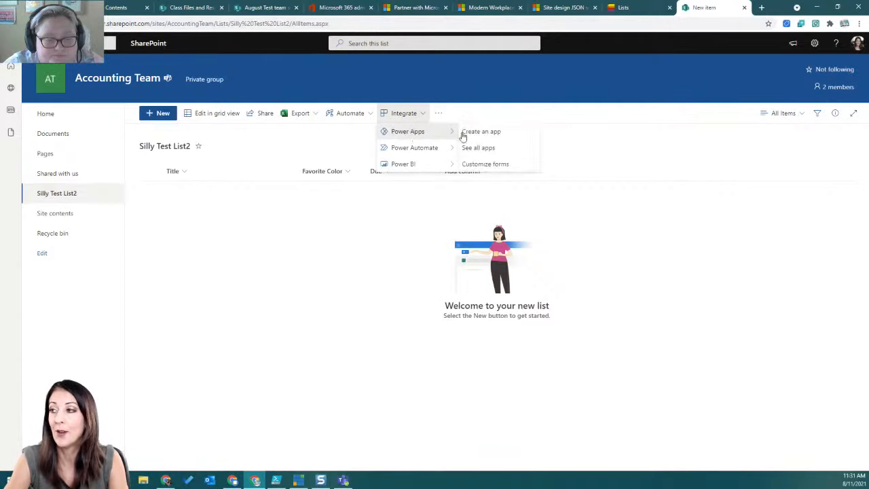
left_click(486, 165)
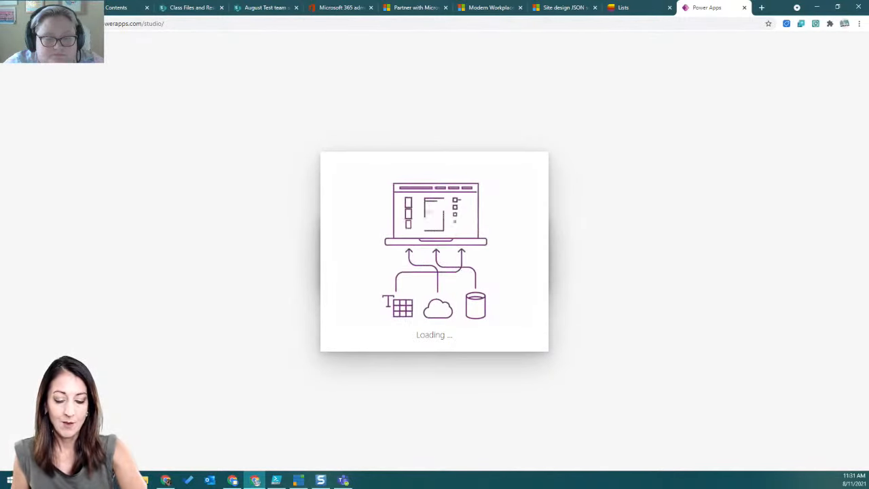
key("alt+Tab")
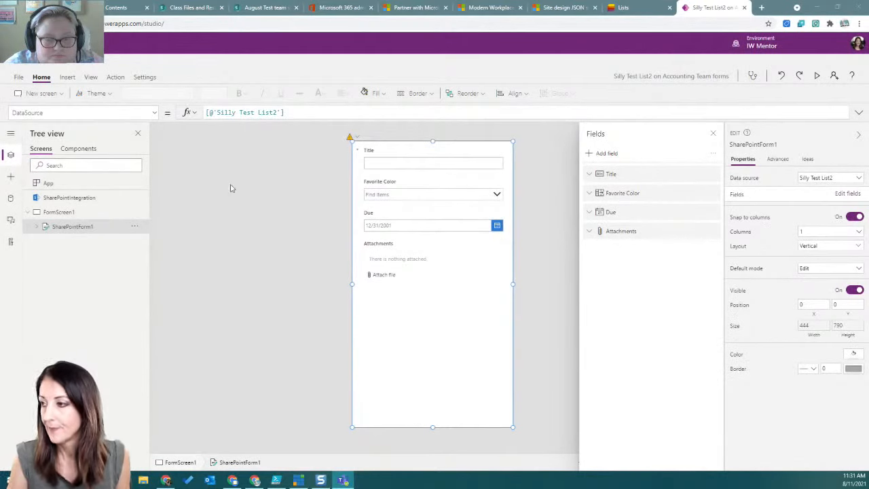
Delete the Attachments card from the form and apply the Forest theme.
left_click(403, 259)
key("Delete")
left_click(68, 76)
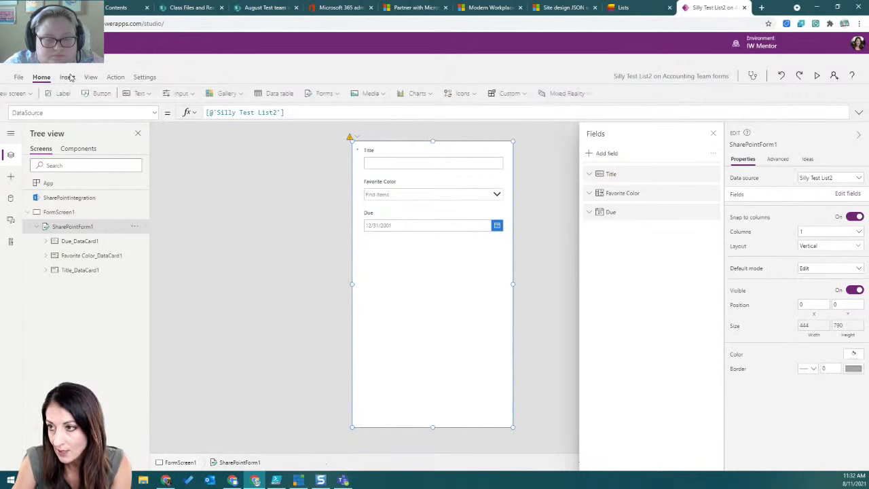
left_click(41, 77)
left_click(94, 93)
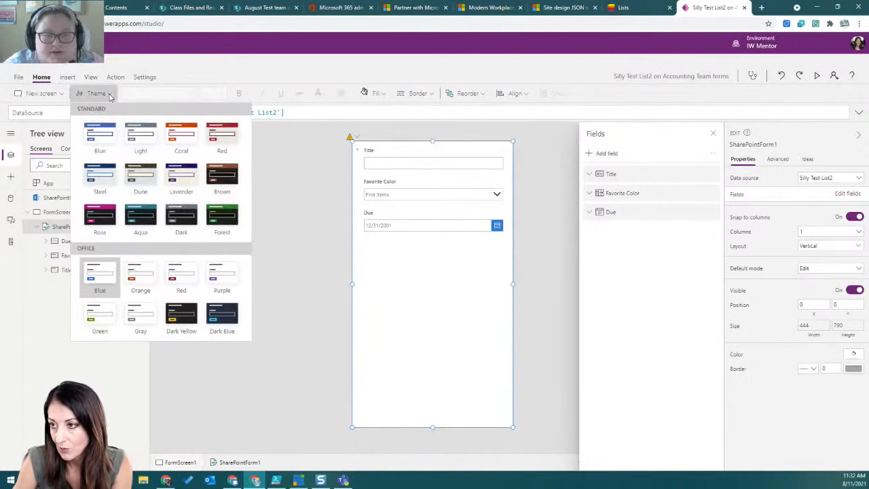
left_click(222, 215)
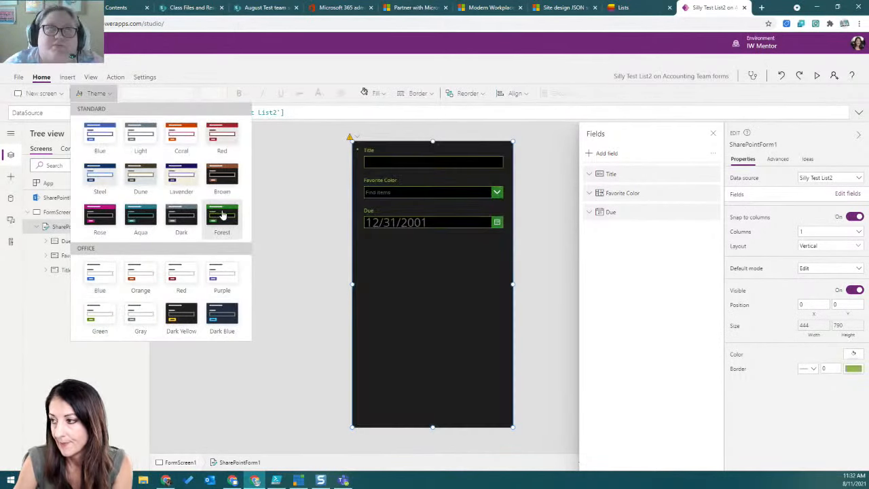
Save and publish the customized form and return to Silly Test List2 in SharePoint.
key("ctrl+s")
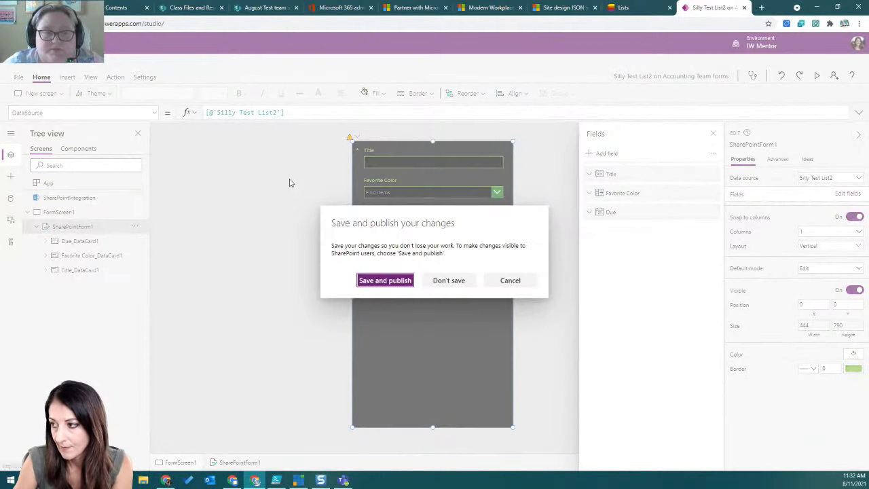
left_click(381, 281)
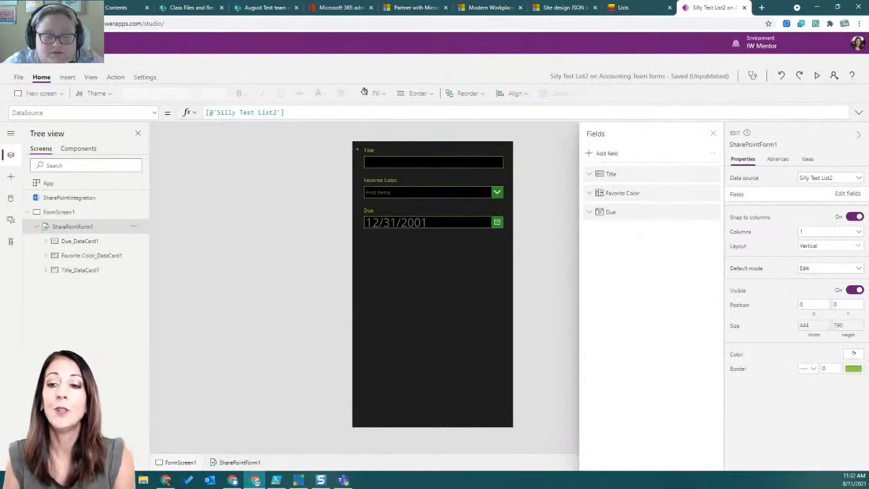
left_click(12, 43)
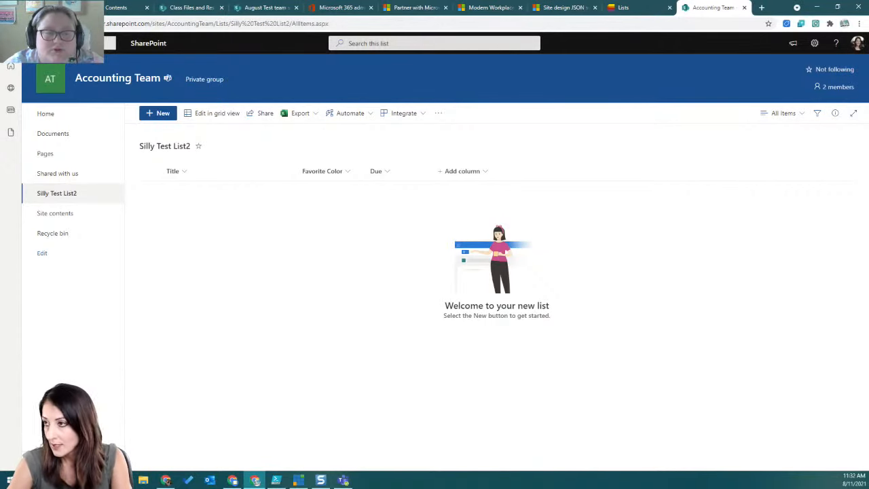
Copy the web address of Silly Test List2 up to the list name and replace the ListUrl value in the PowerShell ISE script with it.
left_click(308, 26)
left_click(308, 26)
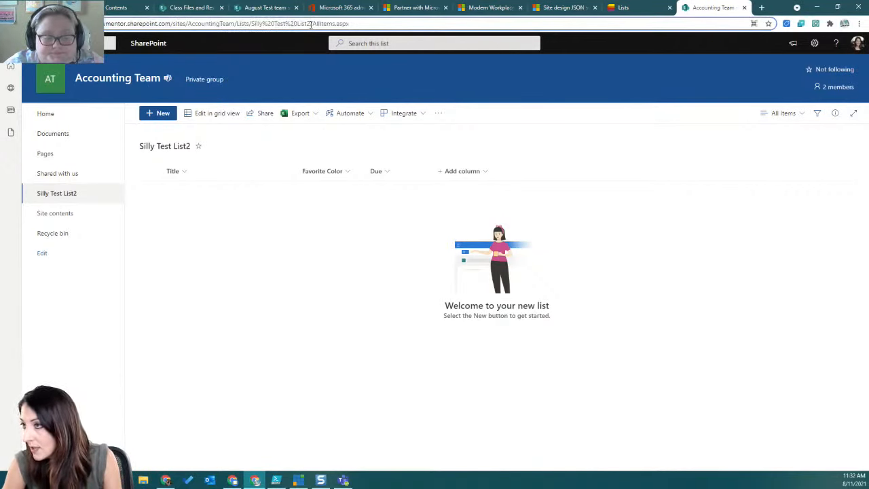
left_click_drag(308, 24, 102, 24)
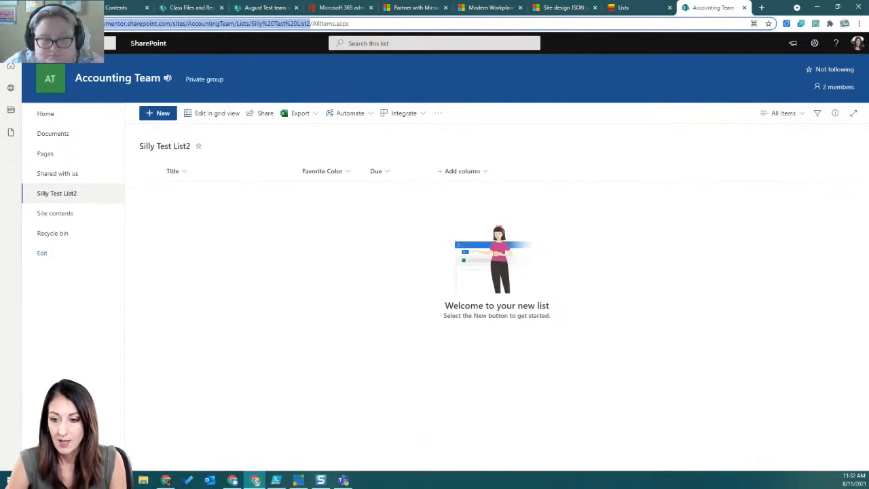
key("alt+Tab")
left_click_drag(342, 244, 406, 245)
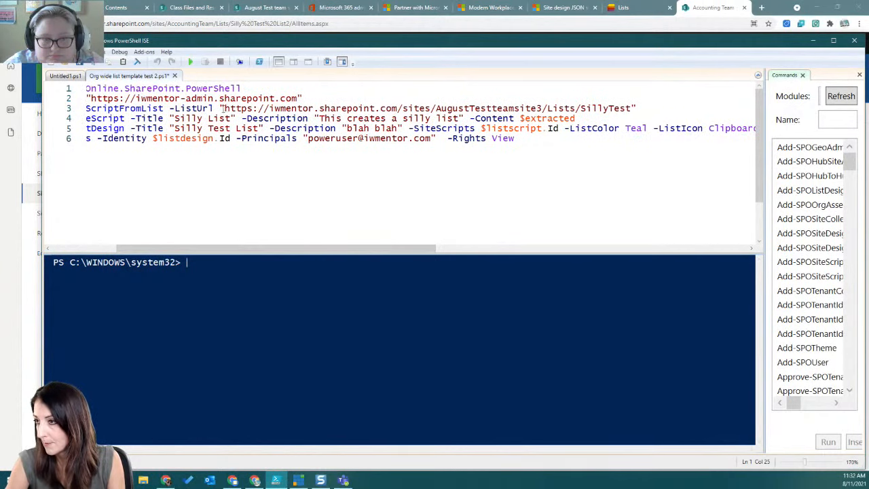
left_click_drag(224, 108, 632, 112)
type("https://iwmentor.sharepoint.com/sites/AccountingTeam/Lists/Silly%20Test%20List2")
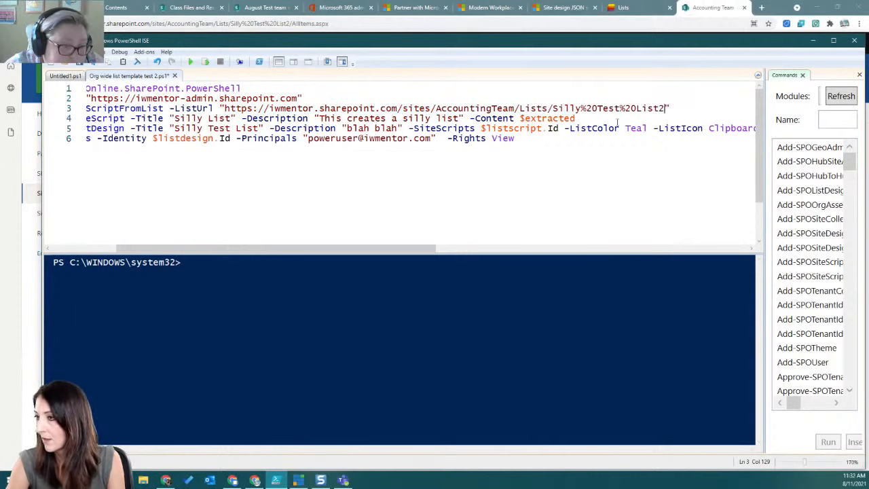
Set the site script title to "Silly List2" and the list design title to "Silly Test List2" in the script.
left_click(233, 118)
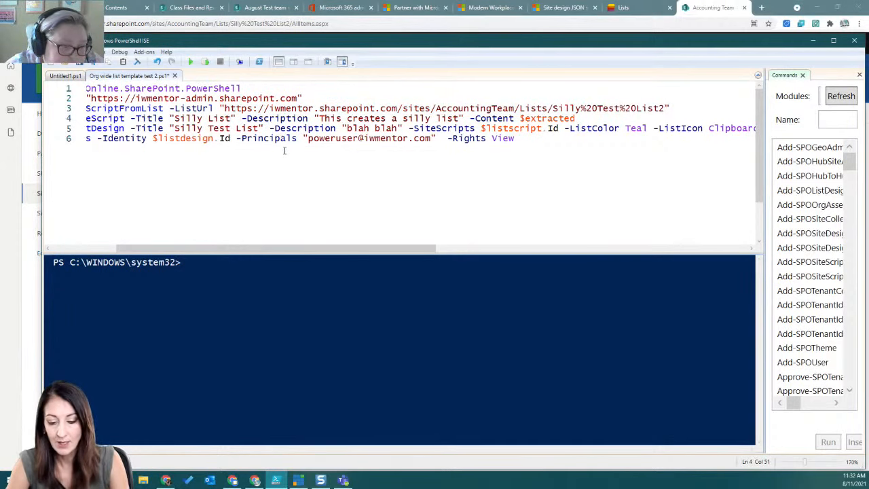
type("2")
left_click(265, 128)
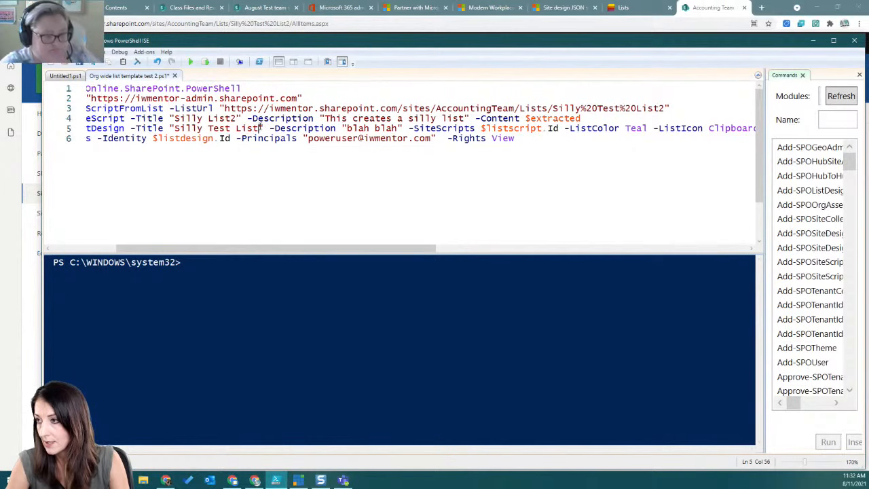
type("2")
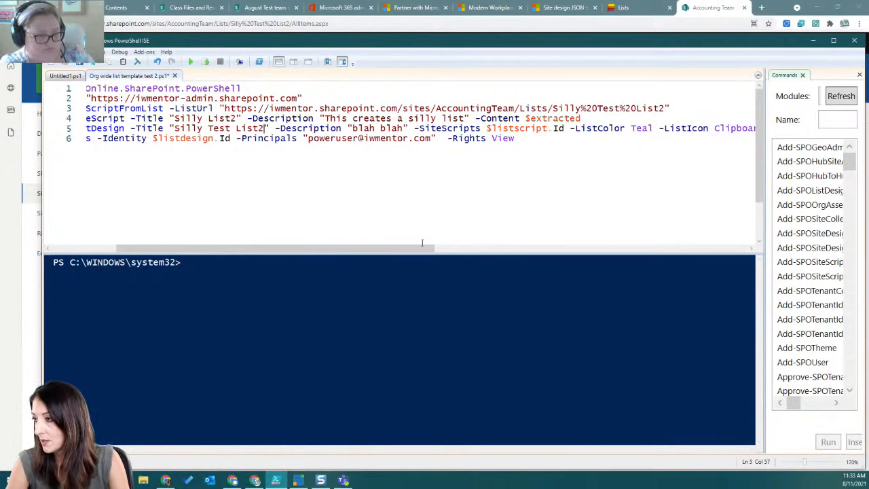
Set the list design's ListColor to Blue and its ListIcon to Airplane.
left_click_drag(424, 243, 533, 244)
double_click(410, 128)
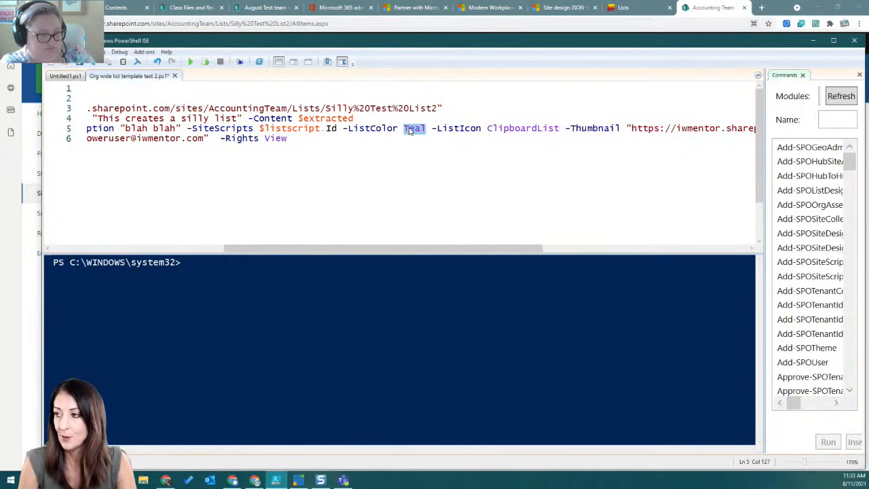
type("Blue")
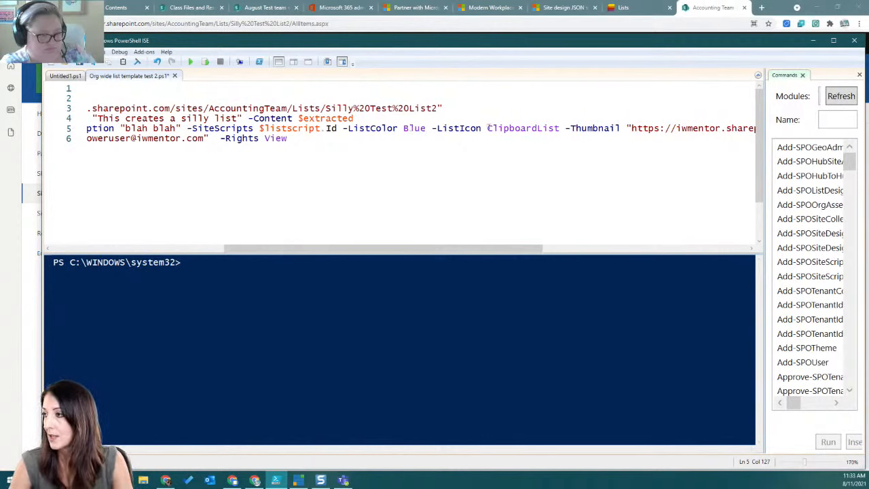
left_click_drag(487, 129, 560, 128)
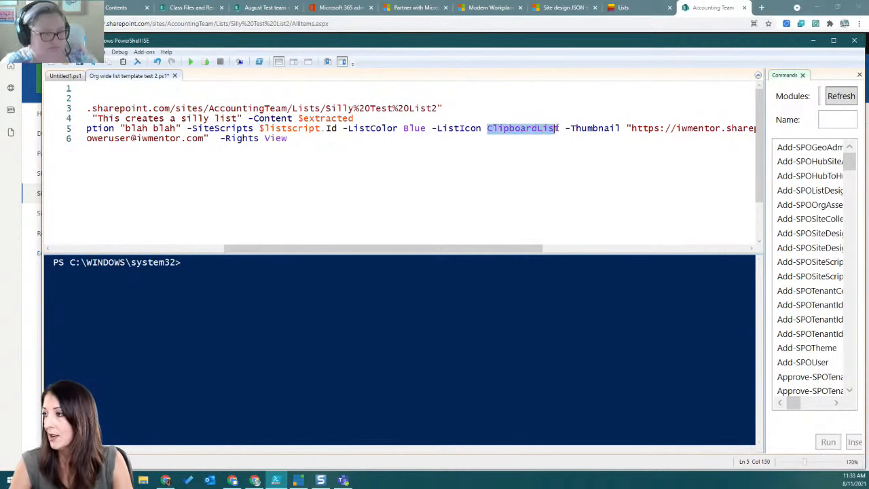
type("Airpl")
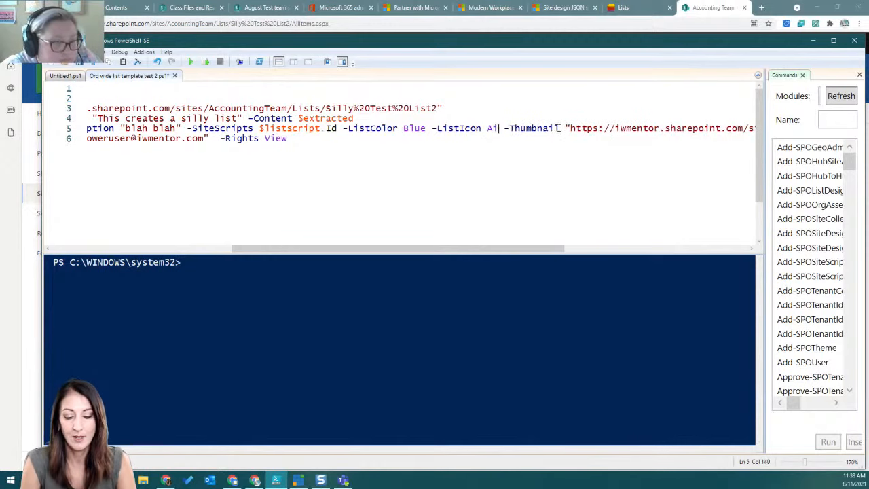
type("ane")
Check the image names in the resources site's Site Assets library and change the thumbnail file in the script's list design line to computer_lab.jpg.
left_click_drag(516, 248, 652, 252)
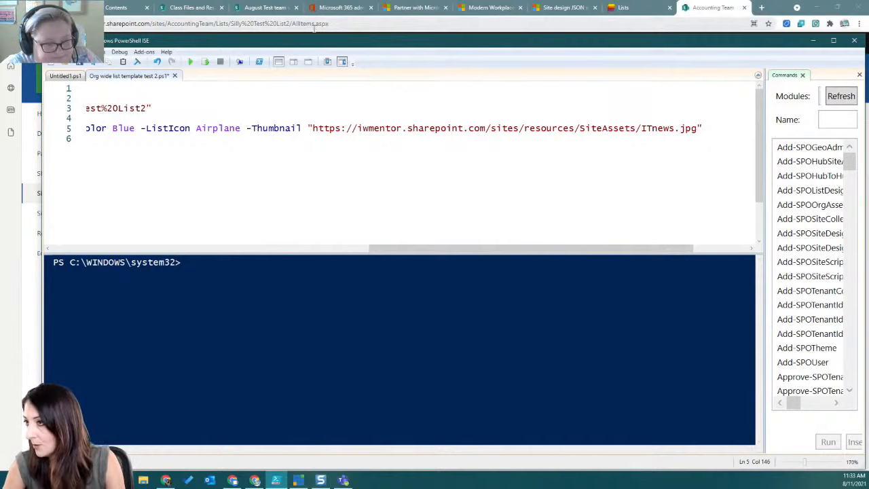
left_click(267, 6)
left_click(191, 7)
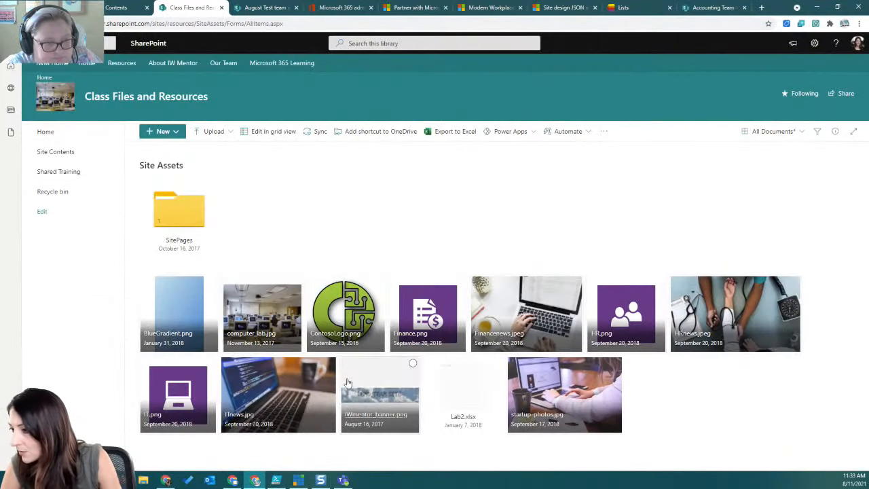
mouse_move(164, 399)
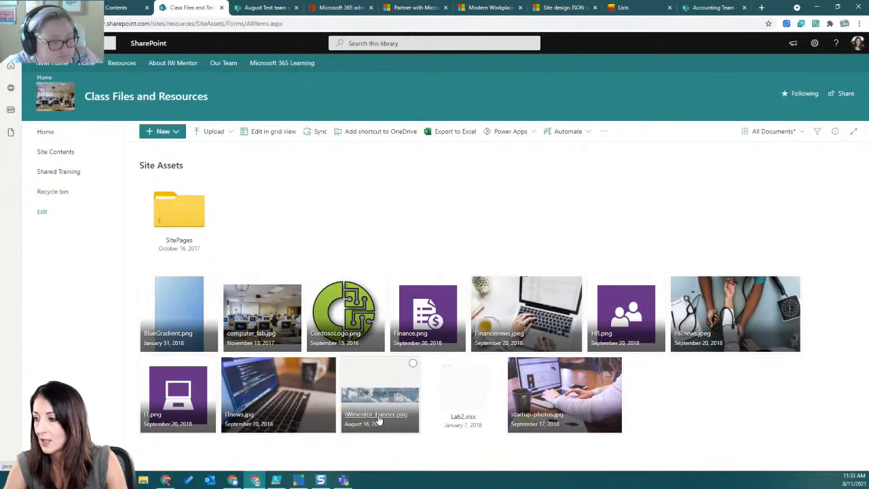
mouse_move(252, 335)
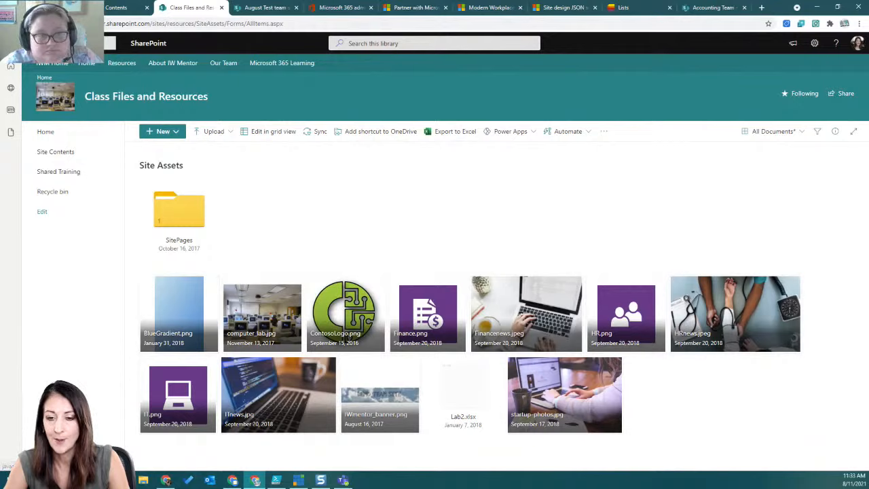
key("alt+Tab")
left_click_drag(638, 128, 674, 131)
type("computer_1")
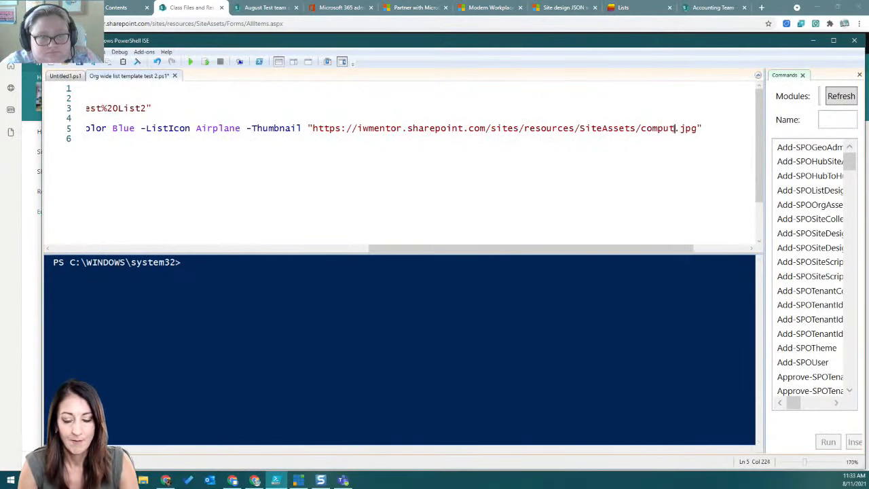
type("ab")
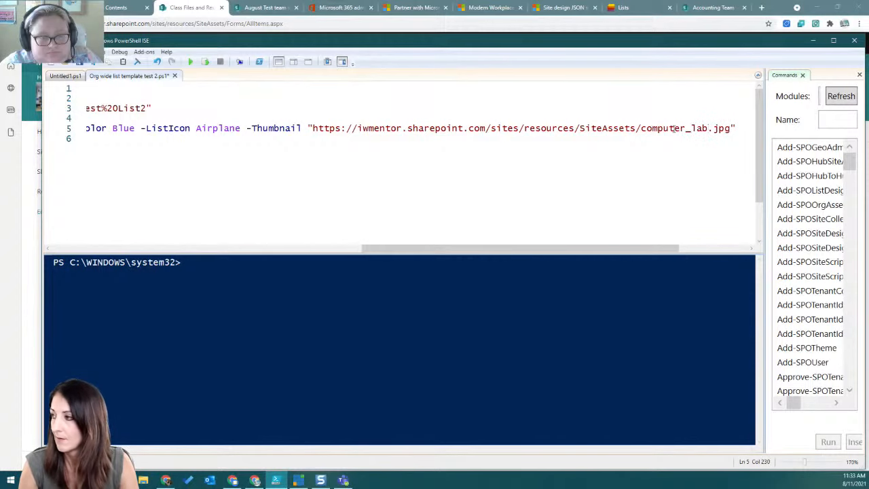
Run only the Add-SPOSiteScript line for Silly List2 in the script.
left_click_drag(446, 248, 132, 260)
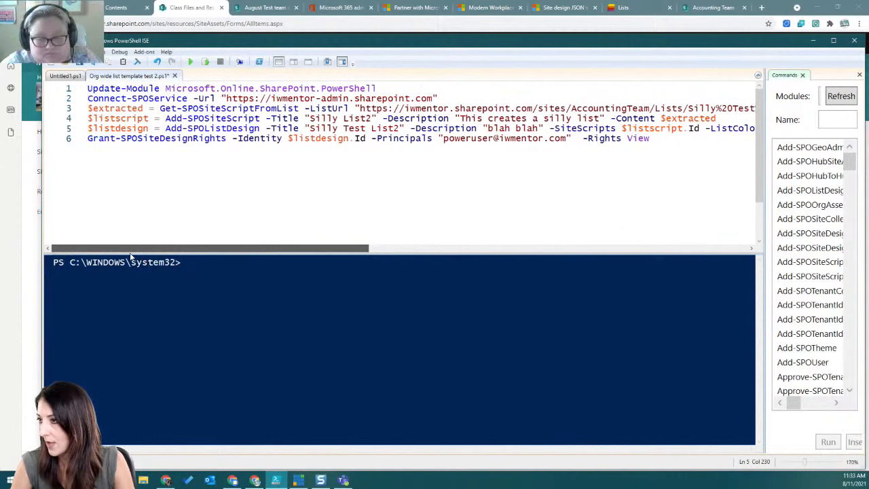
left_click(477, 128)
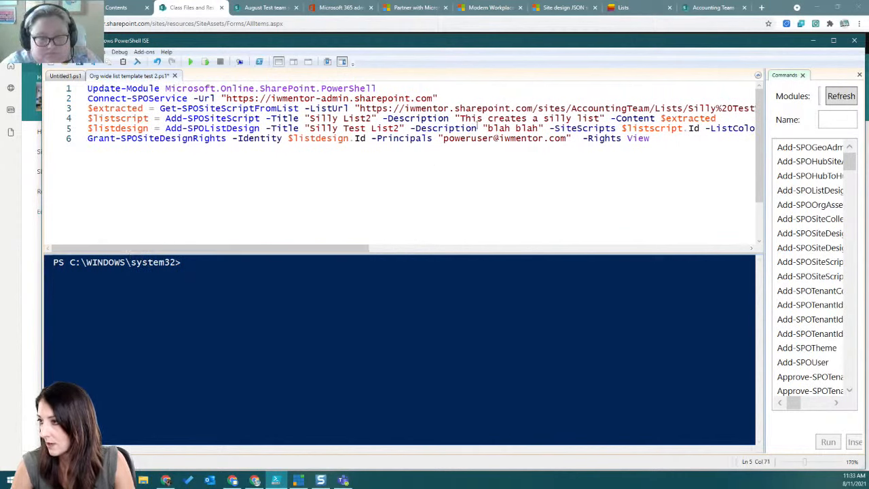
left_click(471, 118)
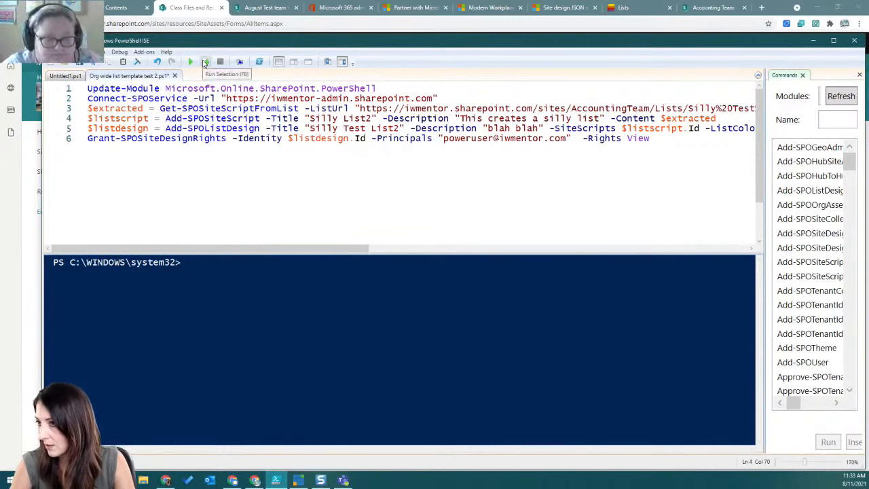
left_click(205, 62)
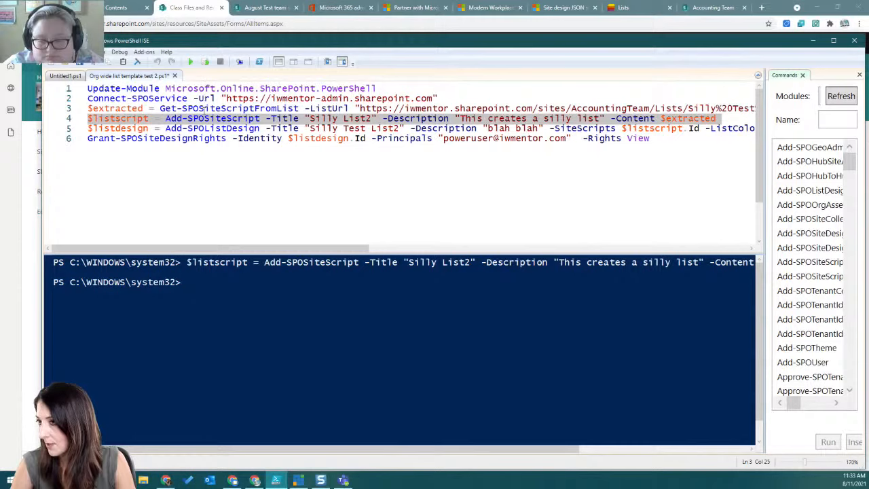
Run the Get-SPOSiteScriptFromList line to extract Silly Test List2, and rerun the Add-SPOSiteScript line with the extracted content.
left_click(204, 109)
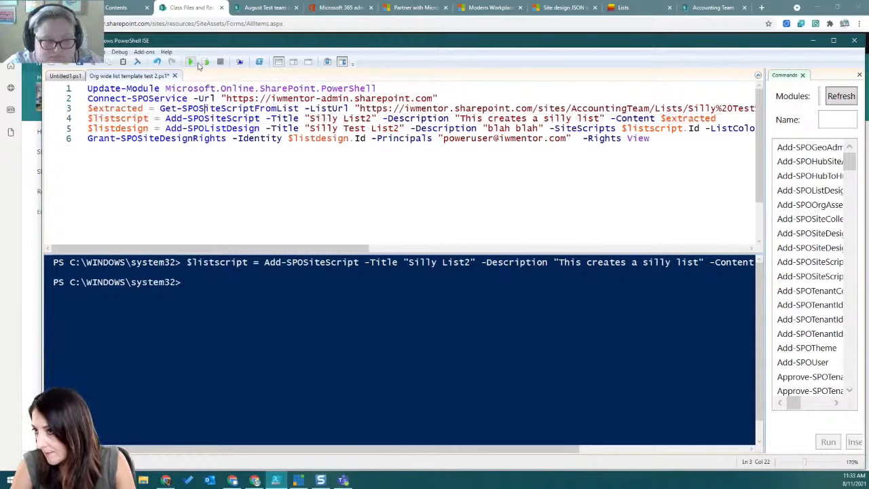
left_click(205, 62)
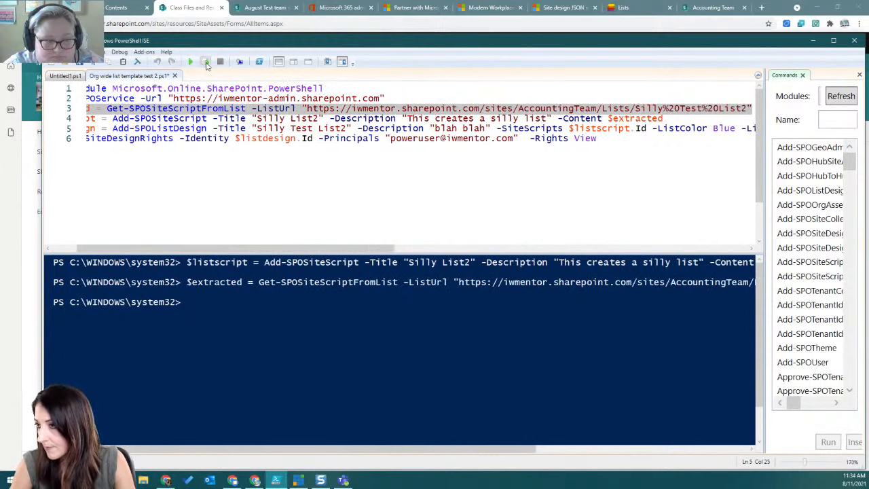
left_click(207, 118)
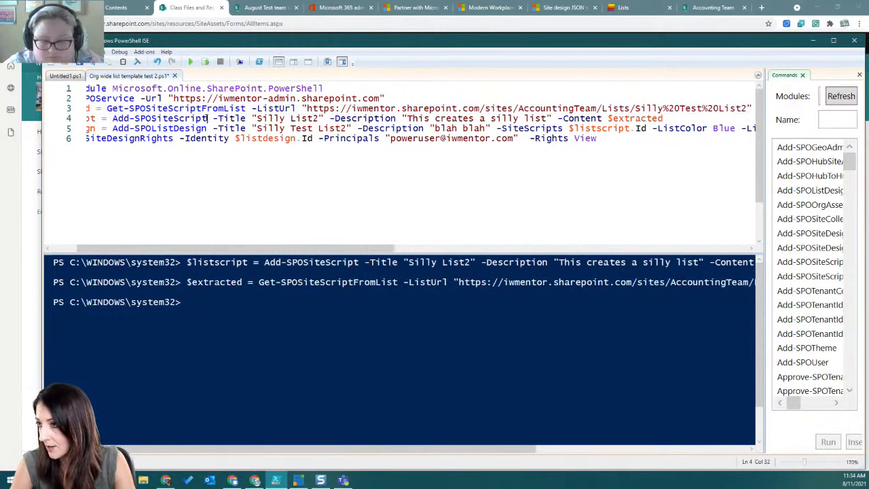
left_click(205, 62)
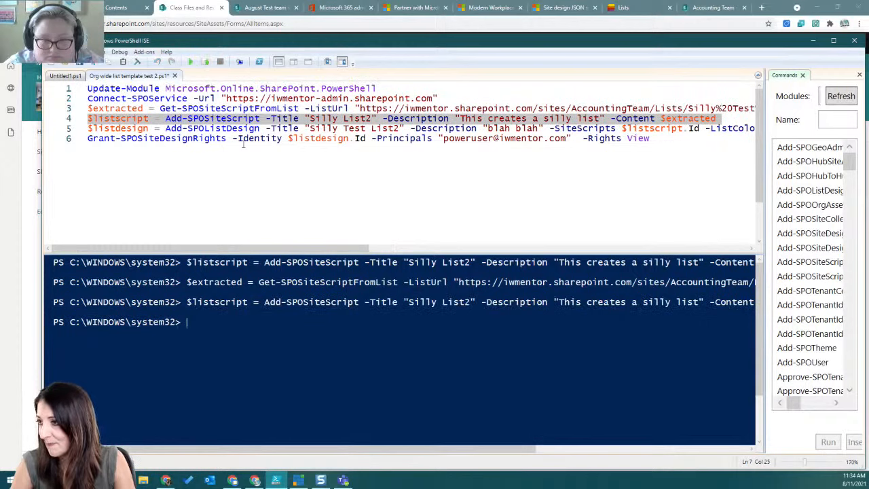
Run the Add-SPOListDesign line to publish Silly Test List2 as an organization list template.
left_click(223, 128)
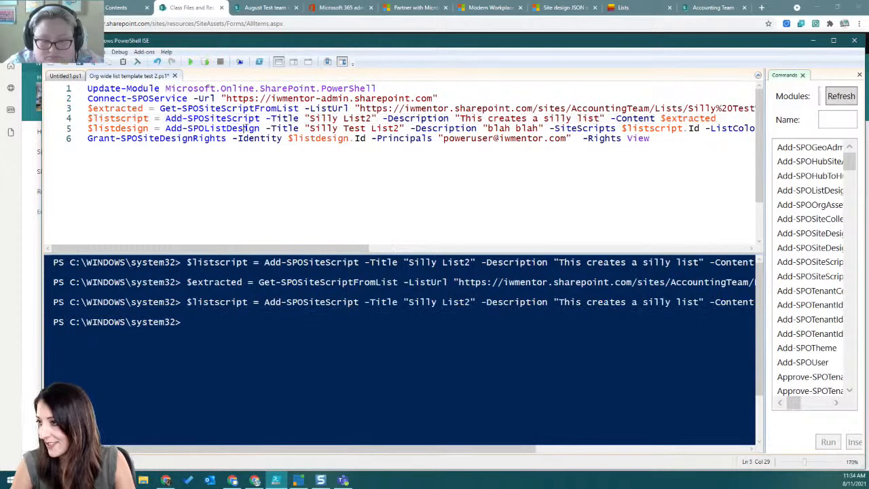
left_click(206, 62)
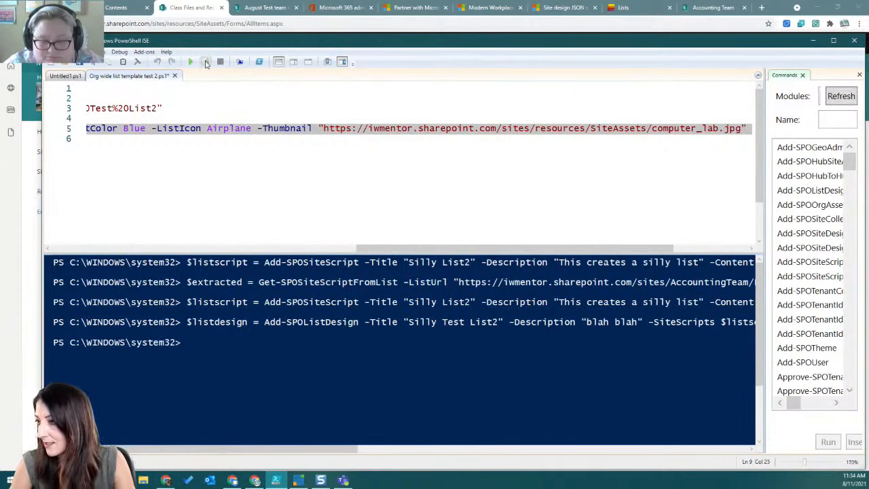
left_click(268, 249)
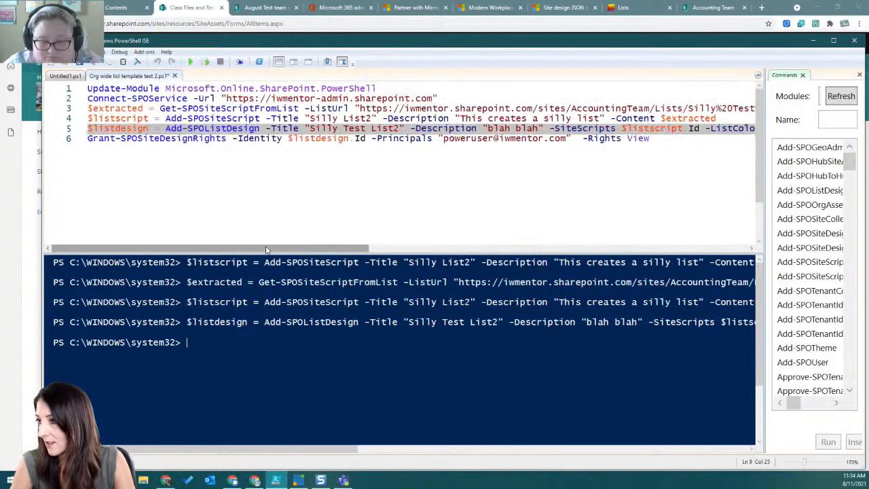
left_click(279, 138)
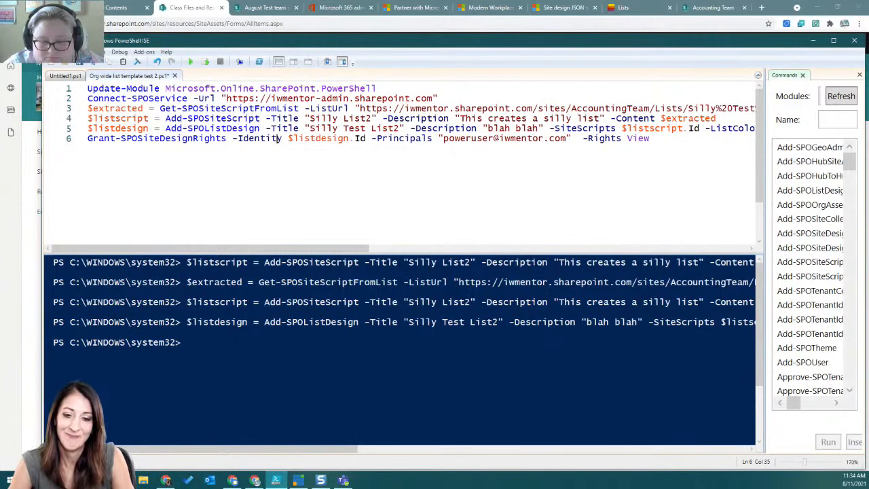
Switch to SharePoint and start a new list on the Class Files and Resources site from the organization's Silly Test List2 template.
key("alt+Tab")
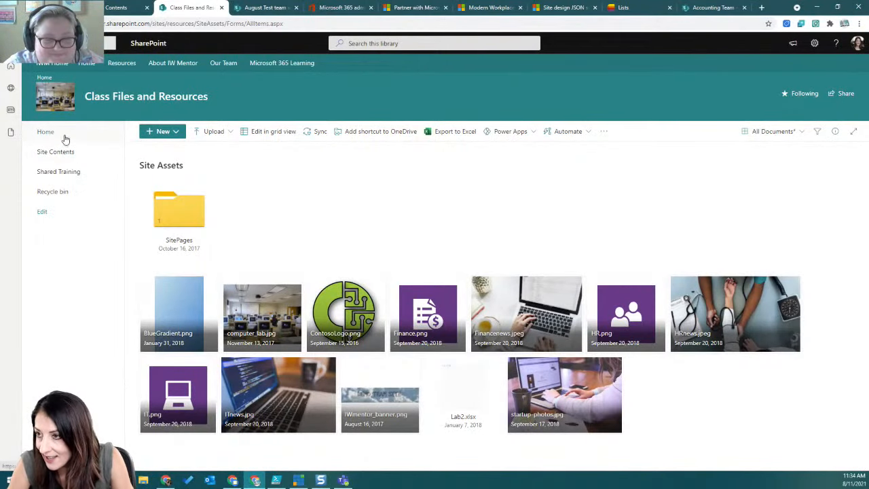
left_click(64, 139)
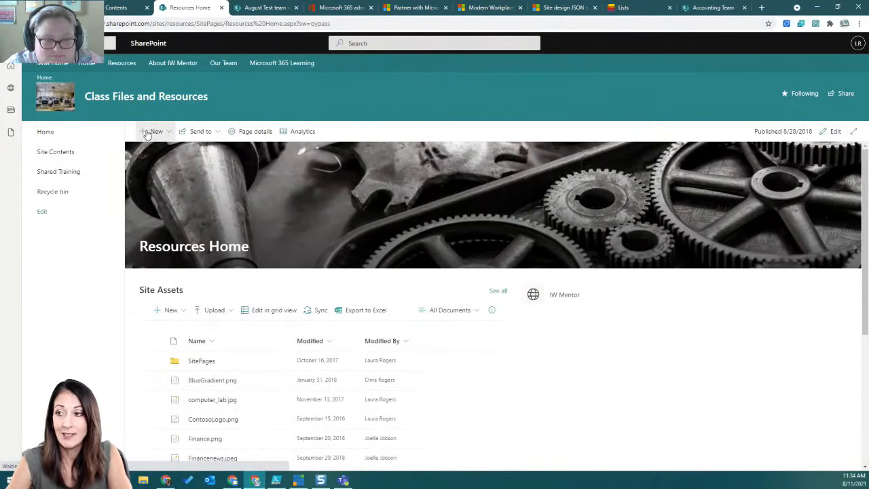
left_click(153, 132)
left_click(203, 149)
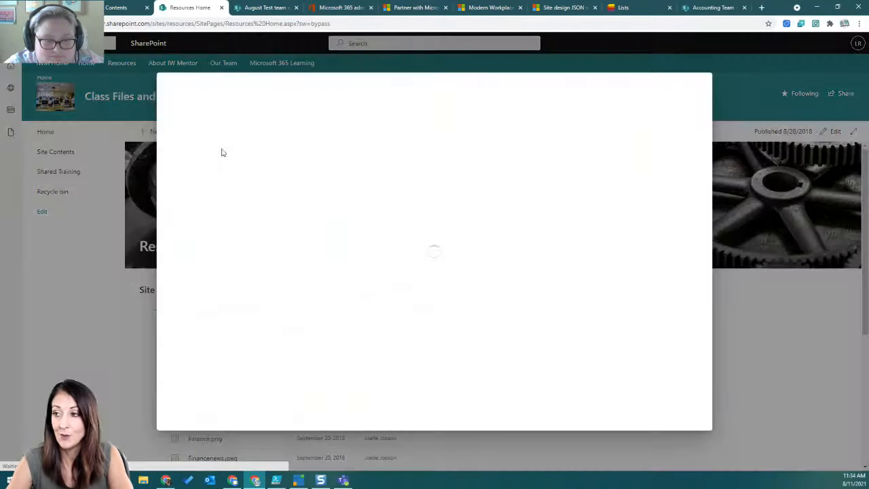
left_click(284, 209)
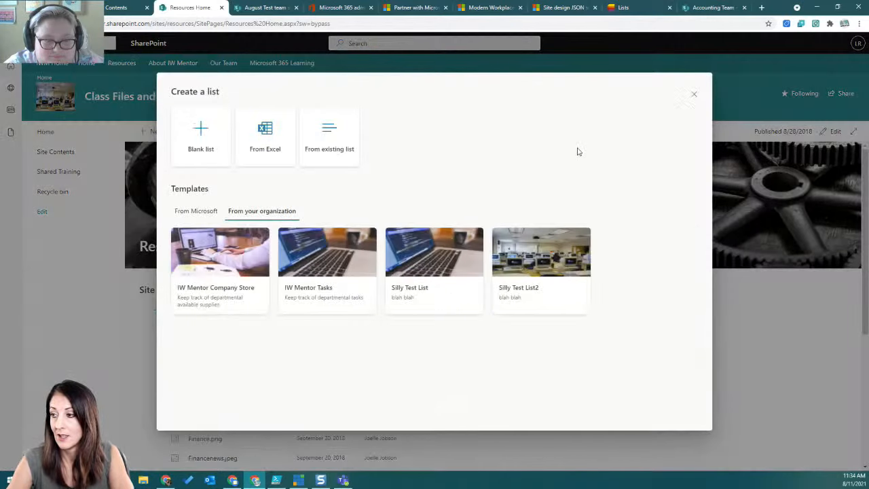
left_click(558, 252)
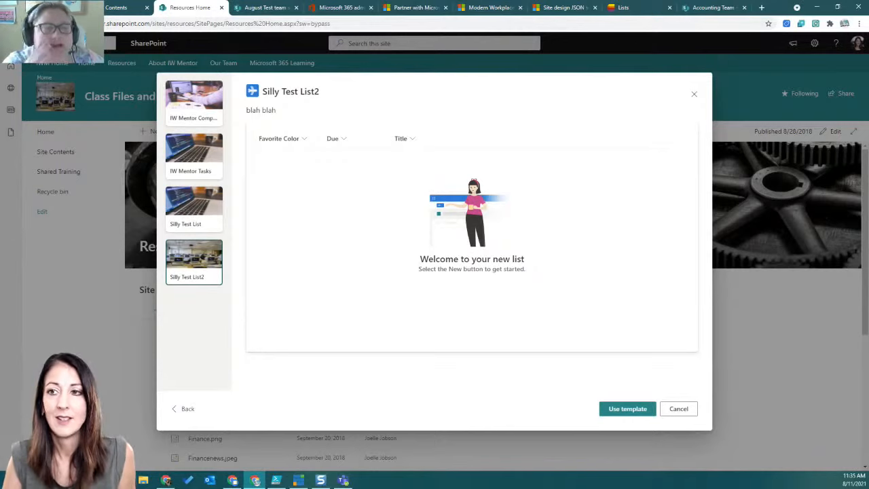
Use the template to create the list Silly Test List2 with the description "does it have powerapps?".
key("alt+Tab")
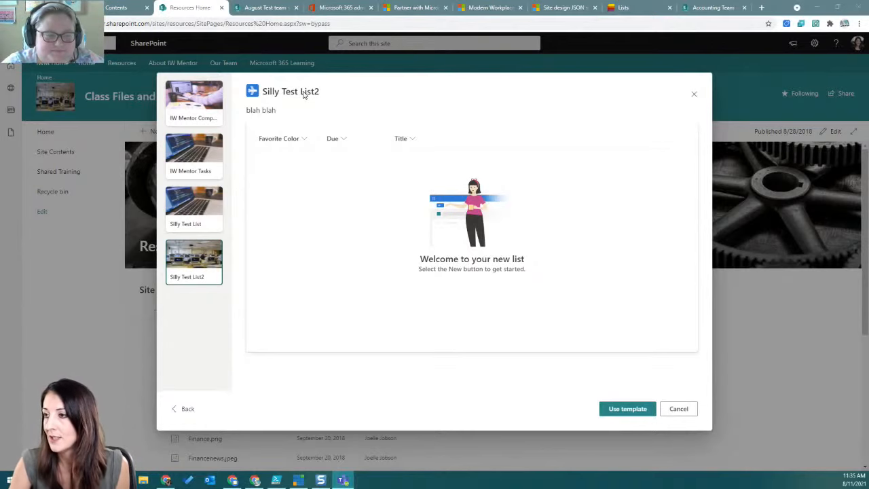
left_click(625, 410)
left_click(401, 251)
type("does it have poweapps")
key("BackSpace")
key("BackSpace")
key("BackSpace")
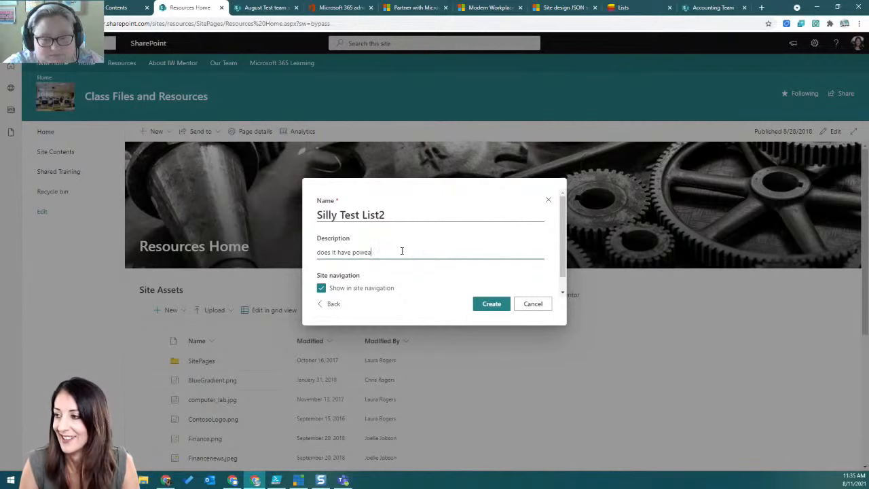
type("rapps?")
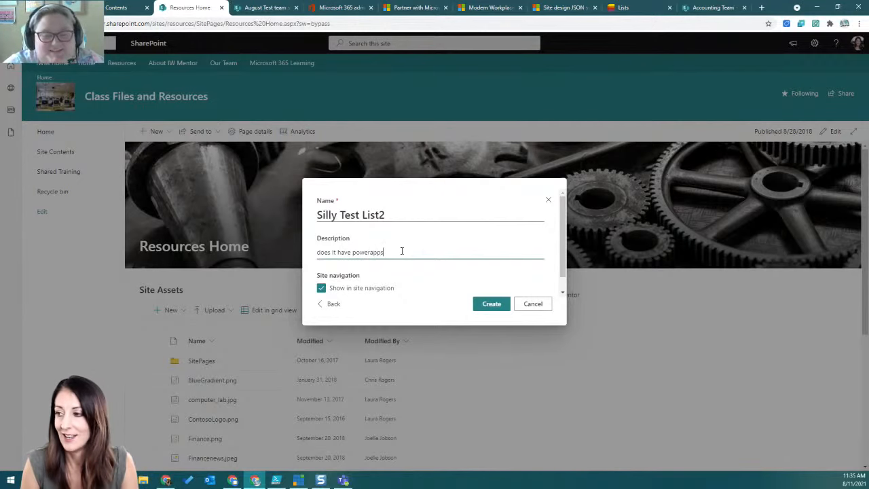
left_click(494, 305)
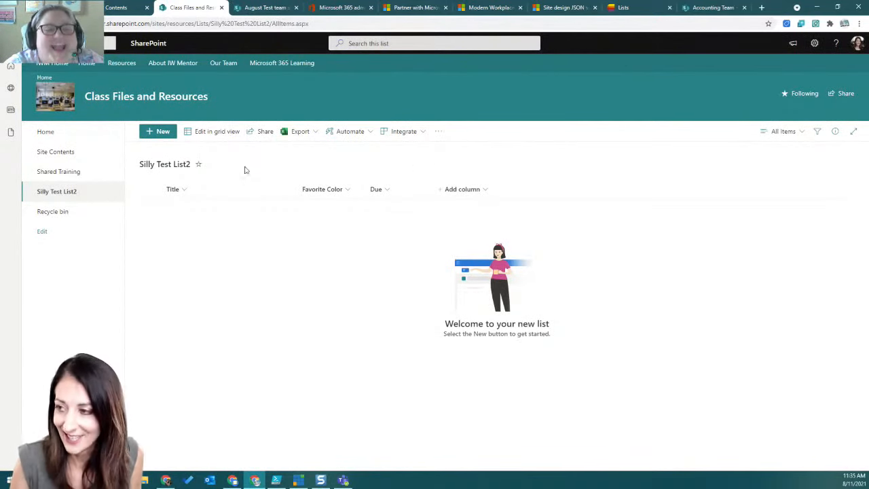
View and close the new item form of Silly Test List2, and delete the list from the Class Files and Resources site.
left_click(160, 133)
left_click(858, 64)
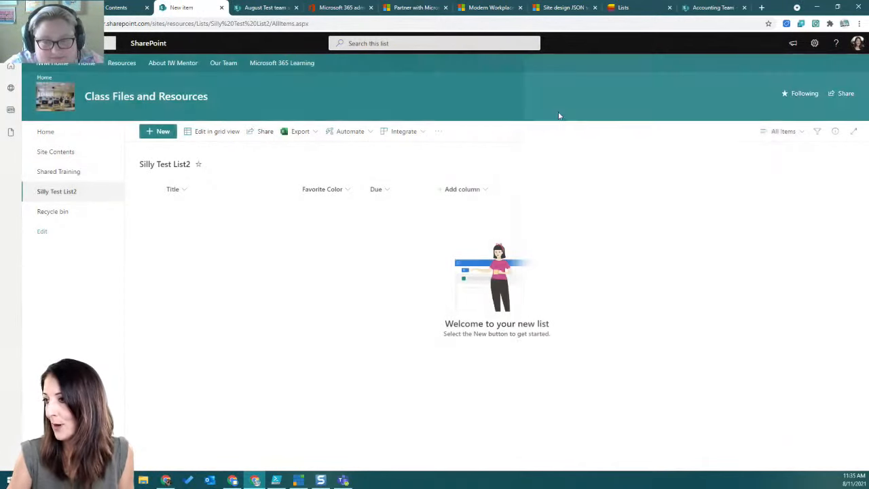
left_click(816, 45)
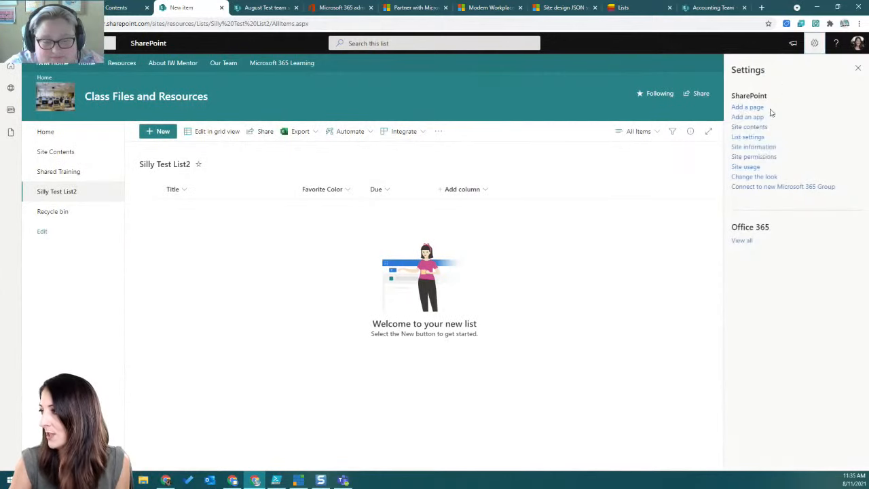
left_click(747, 137)
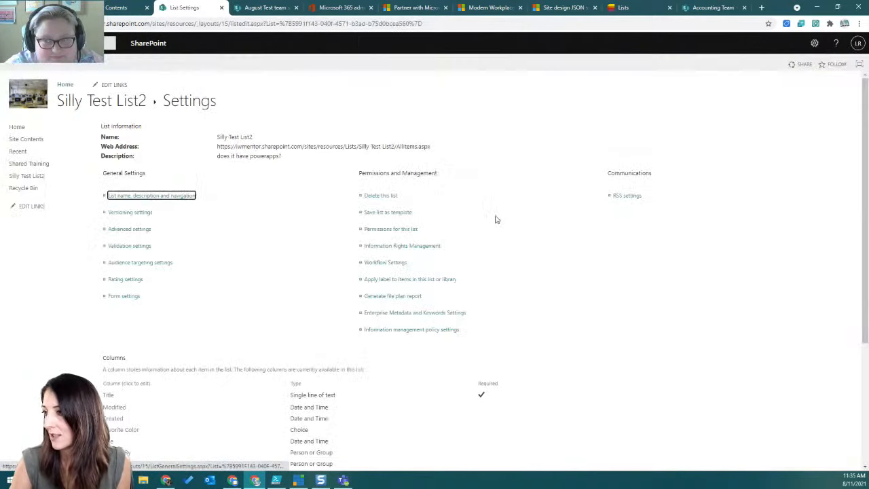
left_click(377, 195)
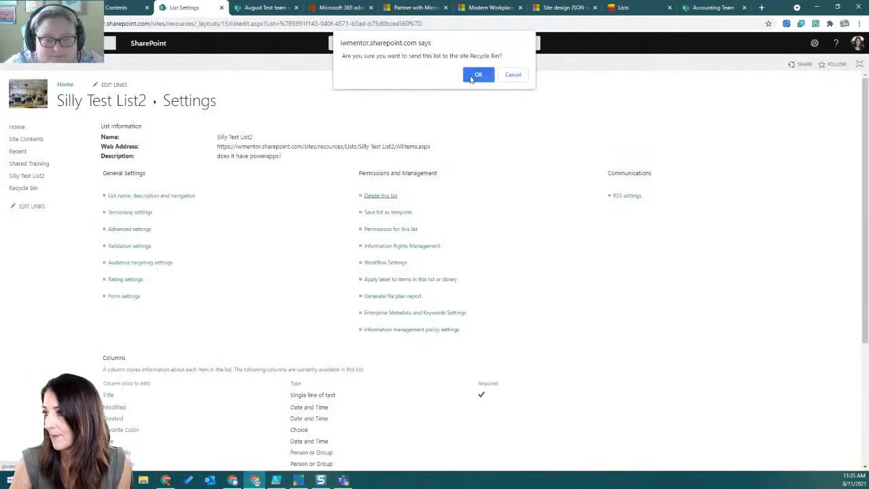
left_click(478, 74)
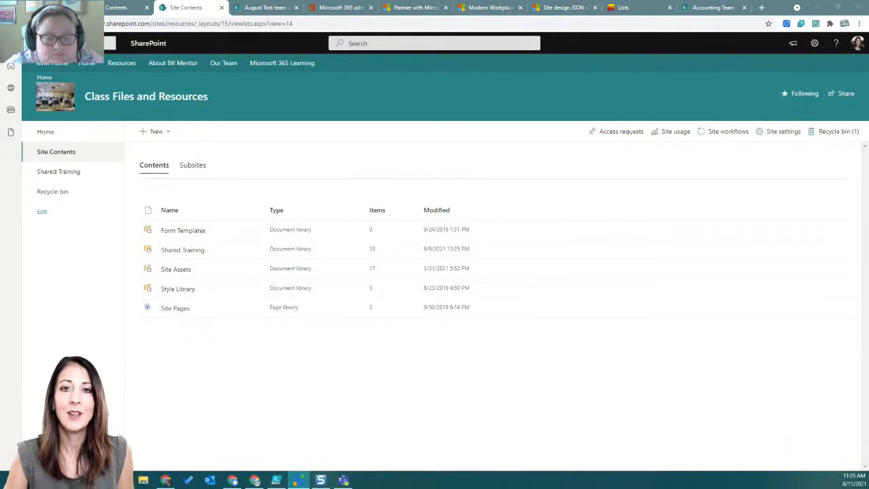
Open the content type gallery in the SharePoint admin center.
left_click(339, 7)
left_click(47, 299)
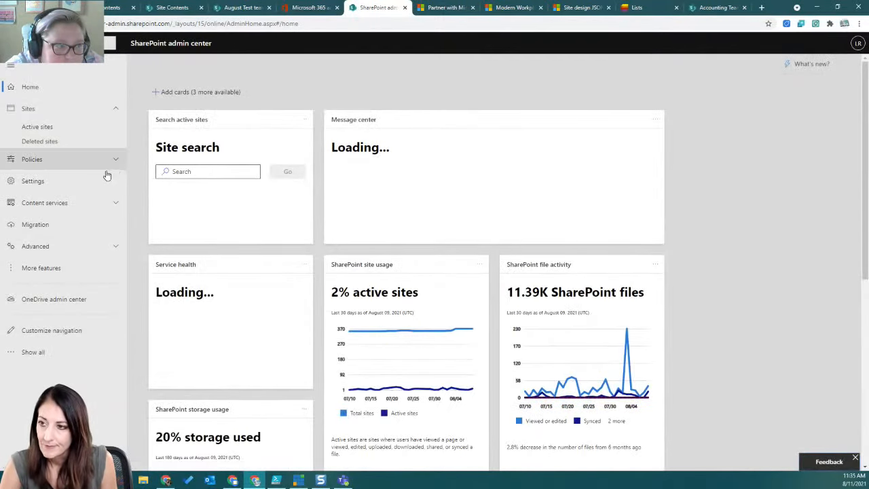
left_click(86, 203)
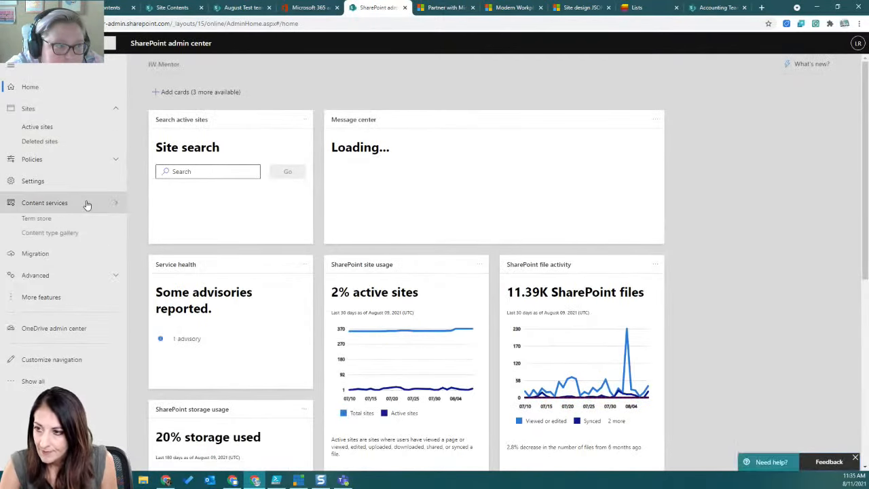
left_click(51, 236)
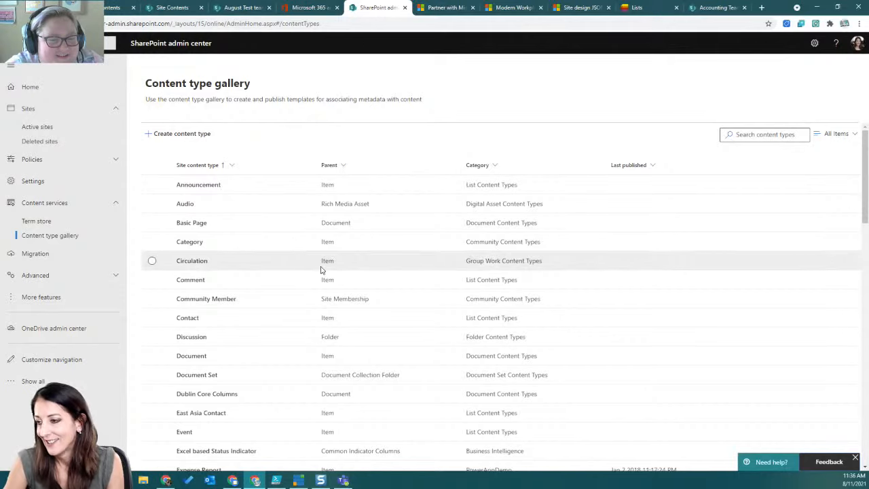
Find the Project Establishment content type in the gallery and open its details.
scroll(321, 272, "down", 4)
scroll(320, 270, "down", 4)
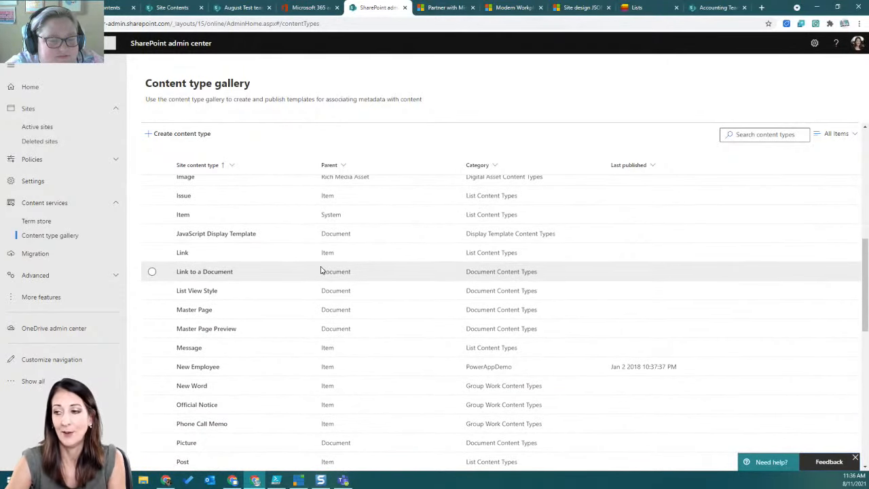
scroll(321, 270, "down", 2)
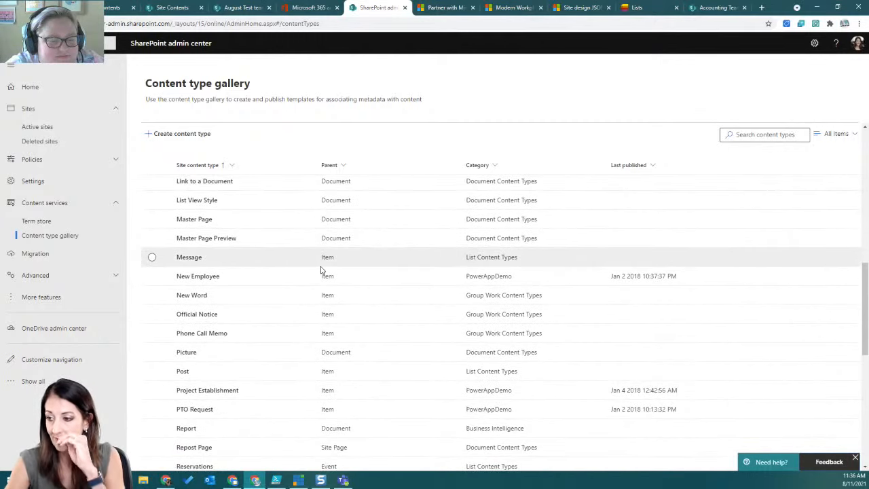
scroll(320, 271, "down", 3)
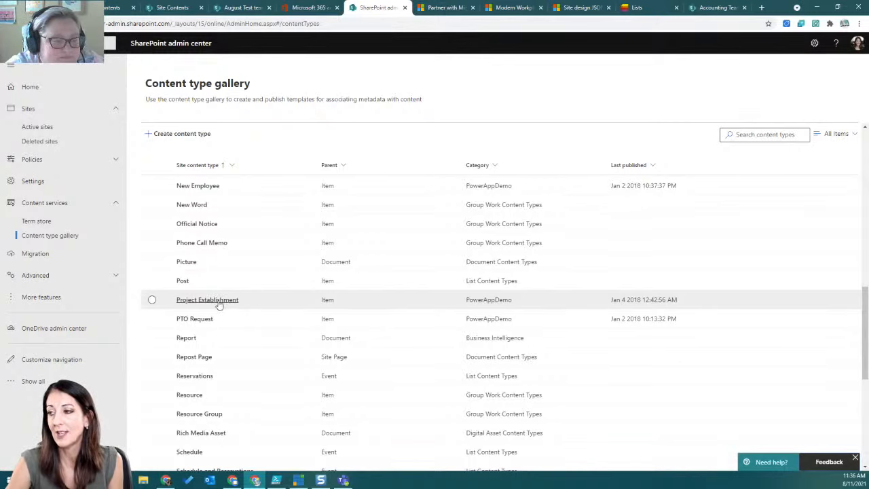
left_click(229, 300)
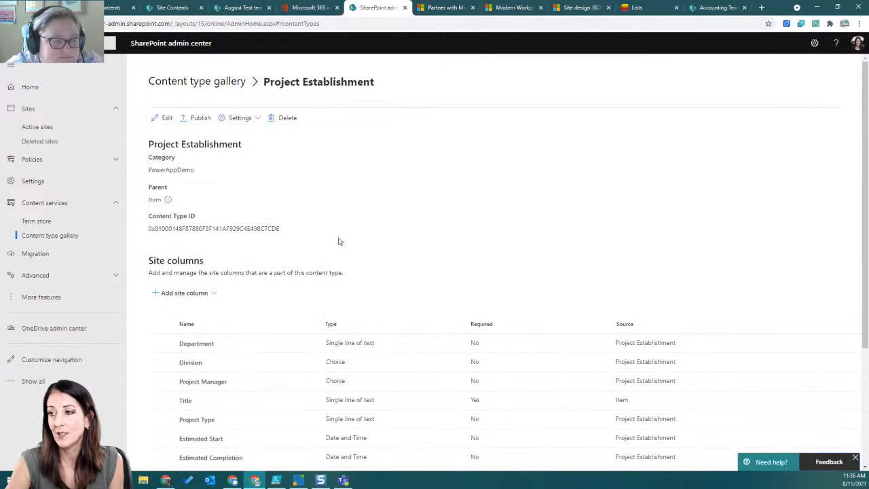
Examine the category, parent and site columns of the Project Establishment content type.
scroll(203, 207, "down", 1)
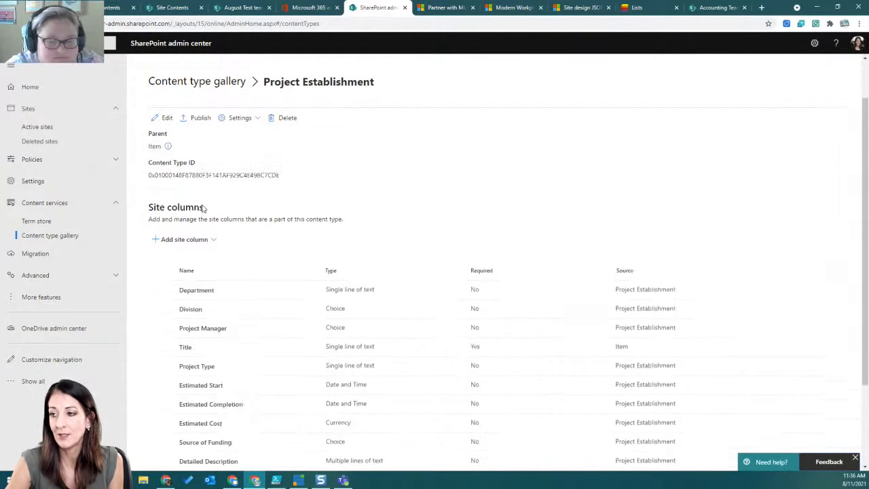
scroll(202, 208, "down", 1)
scroll(261, 210, "down", 1)
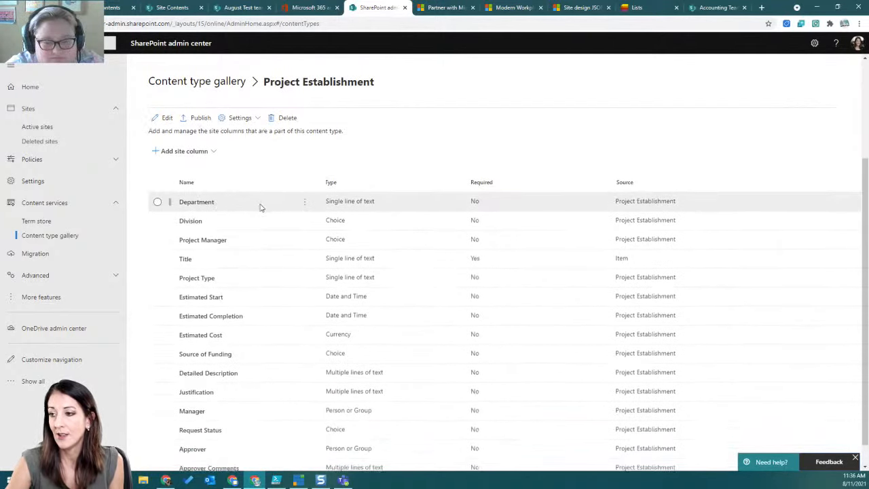
scroll(252, 254, "up", 3)
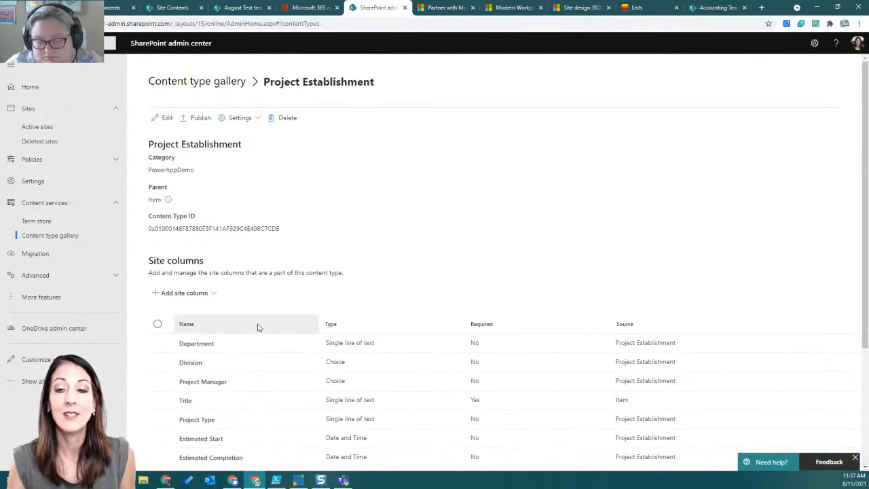
scroll(257, 327, "down", 3)
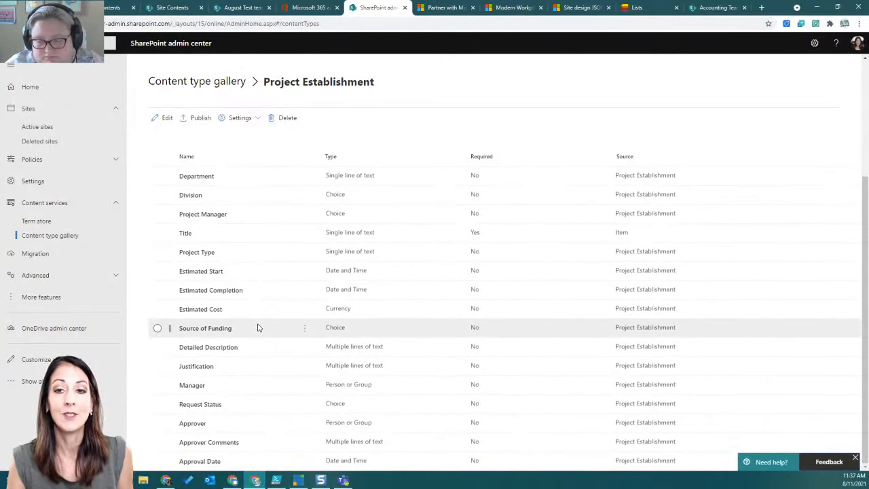
scroll(257, 327, "up", 3)
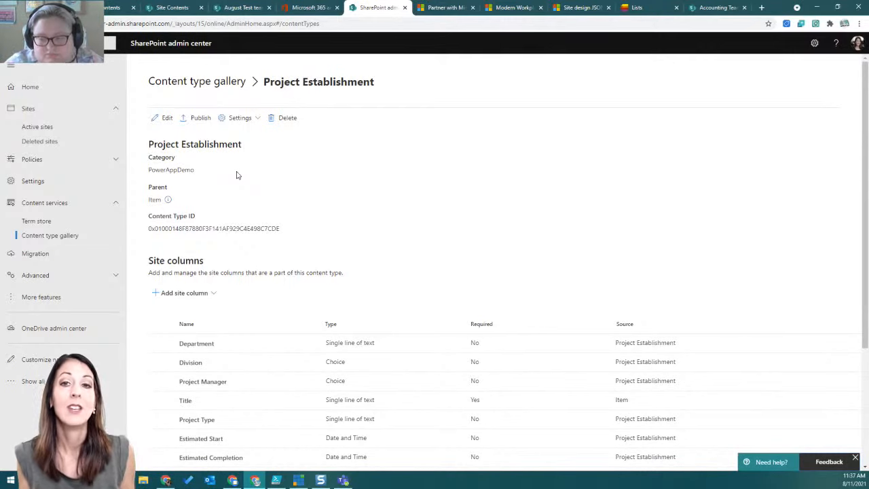
scroll(252, 270, "down", 1)
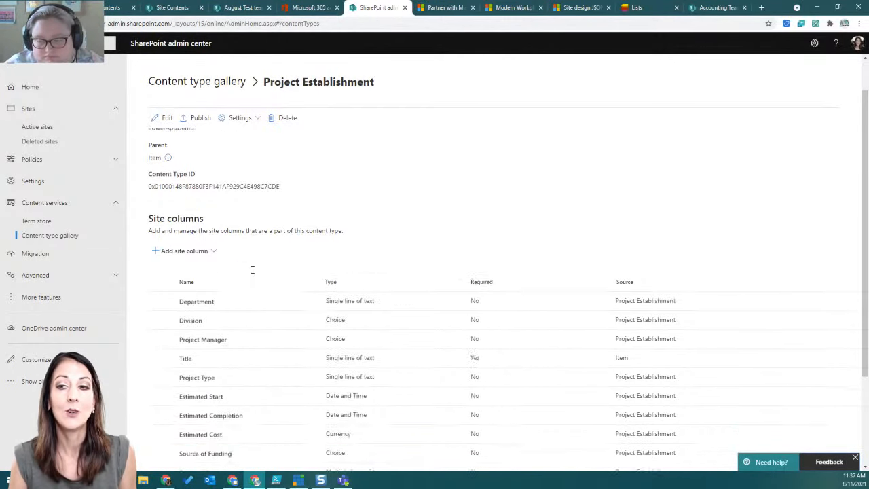
scroll(252, 269, "down", 3)
scroll(252, 272, "up", 3)
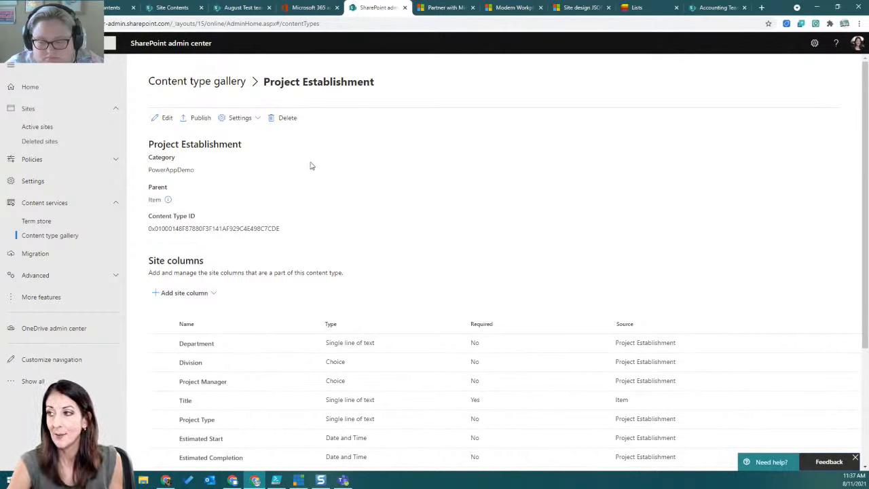
Switch to Microsoft Lists and start a new blank list named "Project Establishment List".
left_click(645, 8)
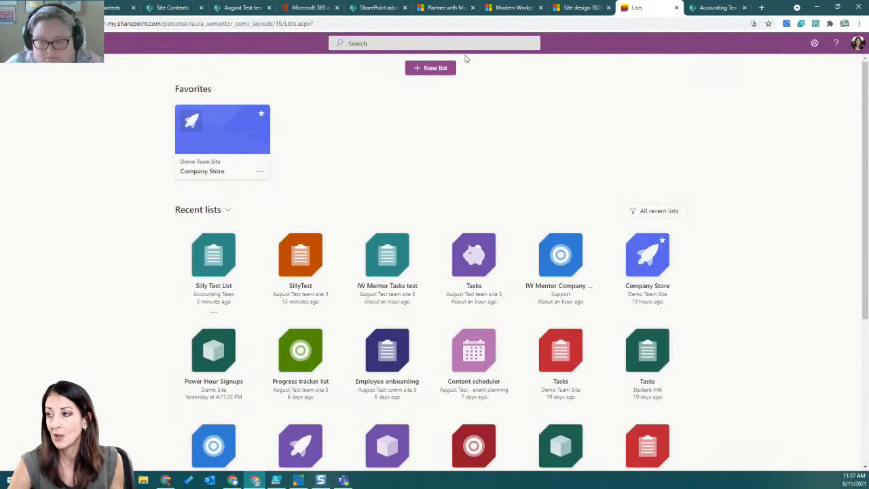
left_click(420, 71)
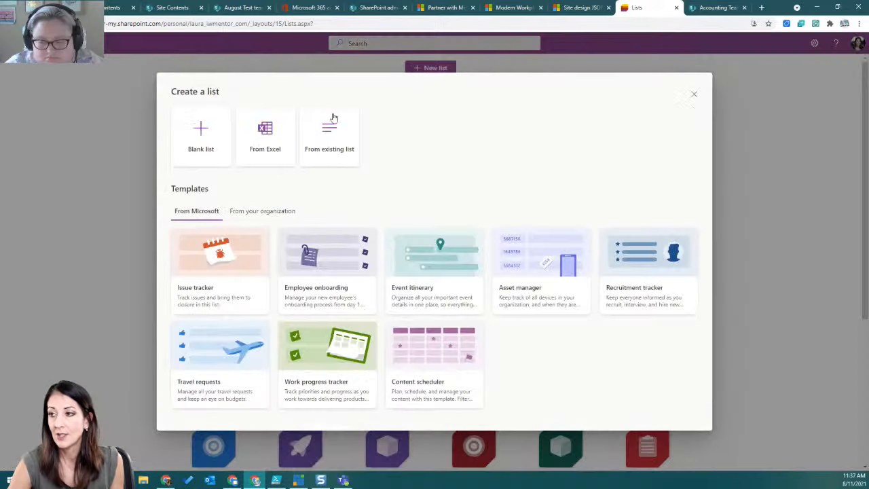
left_click(196, 136)
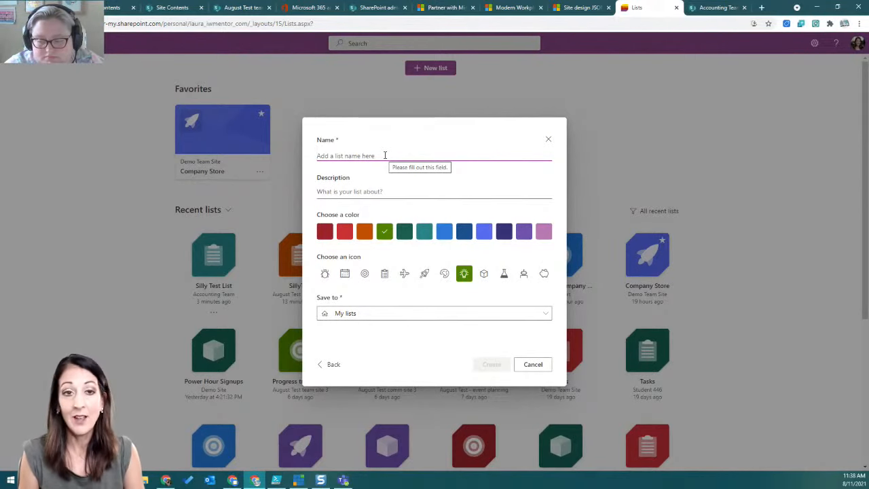
type("P")
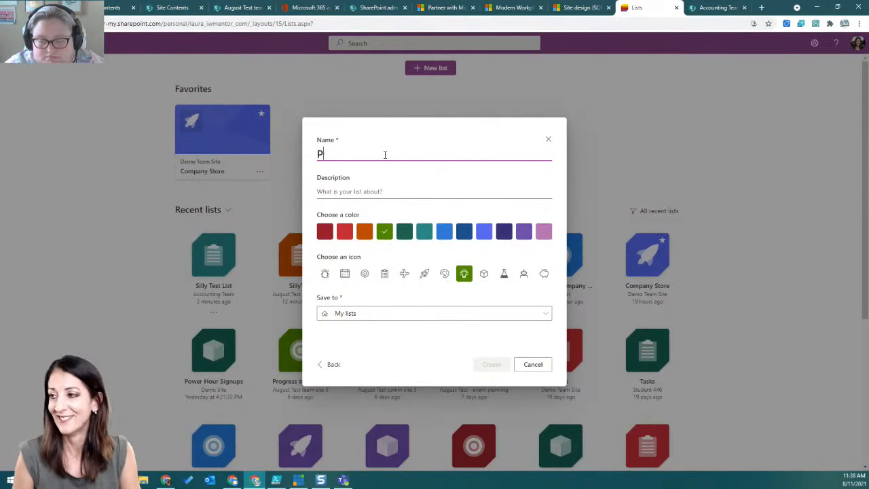
type("roject ")
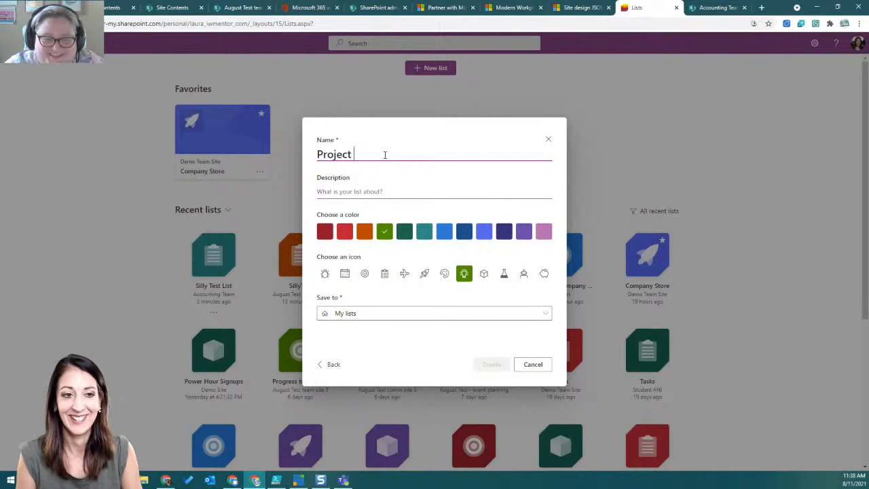
type("Est")
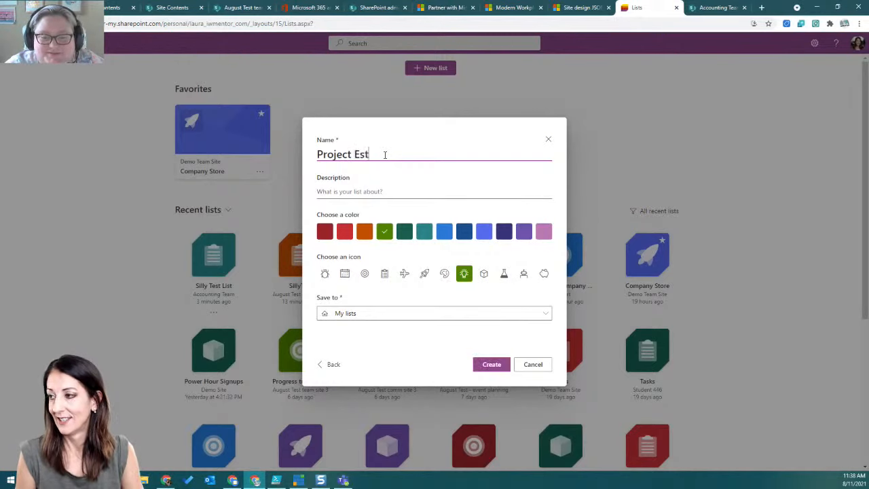
type("ablishment ")
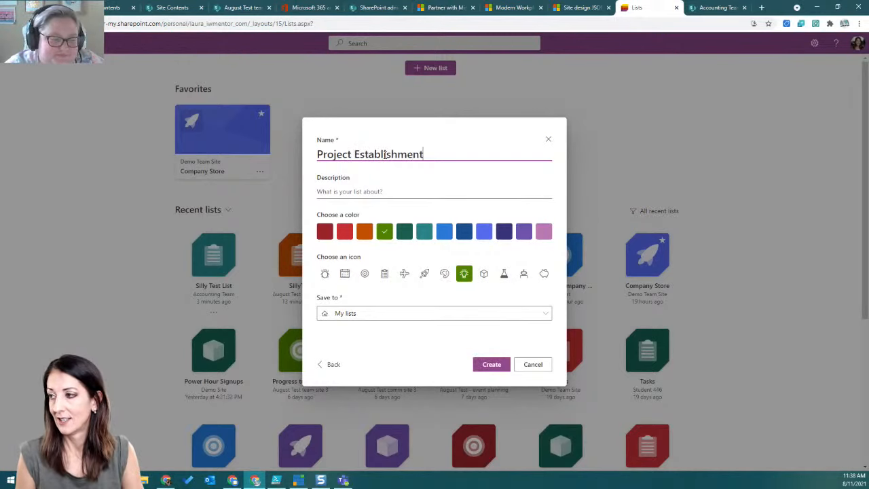
type("List")
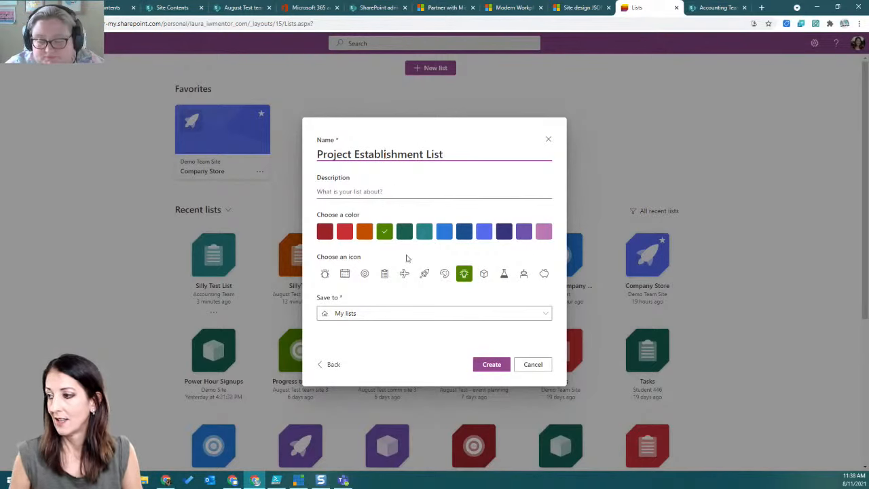
Choose the Support site as the save location for the new list.
left_click(383, 314)
scroll(387, 292, "down", 1)
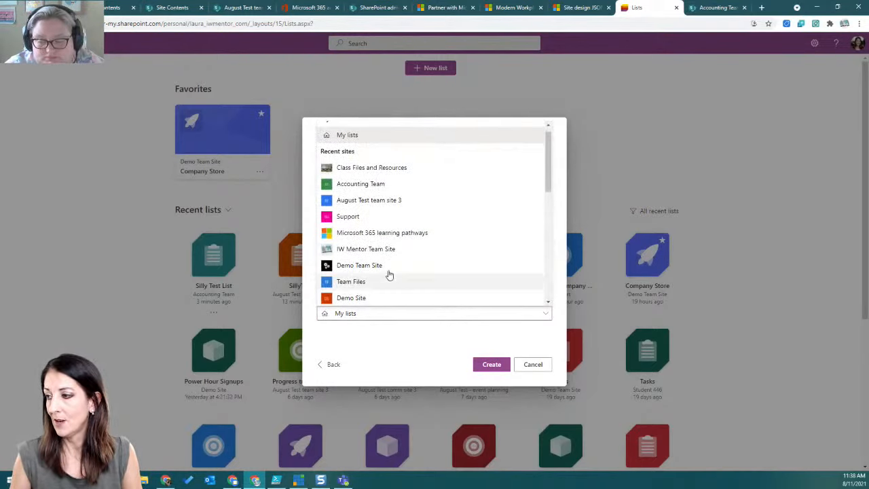
left_click(388, 269)
left_click(382, 297)
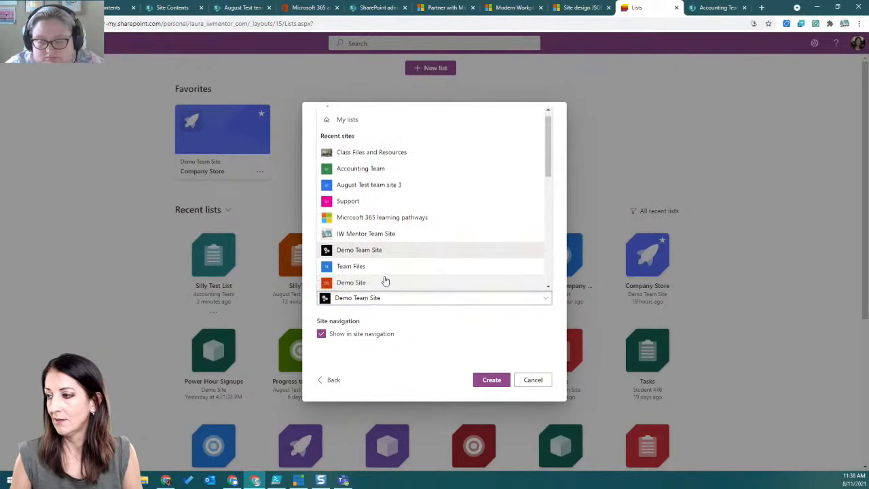
left_click(380, 202)
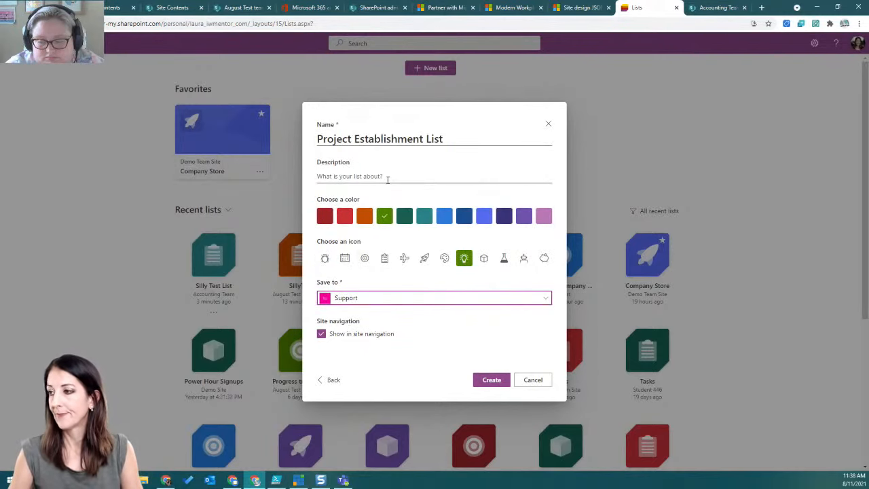
Give the list the description "test", the pink color and the robot icon, and create it.
left_click(385, 175)
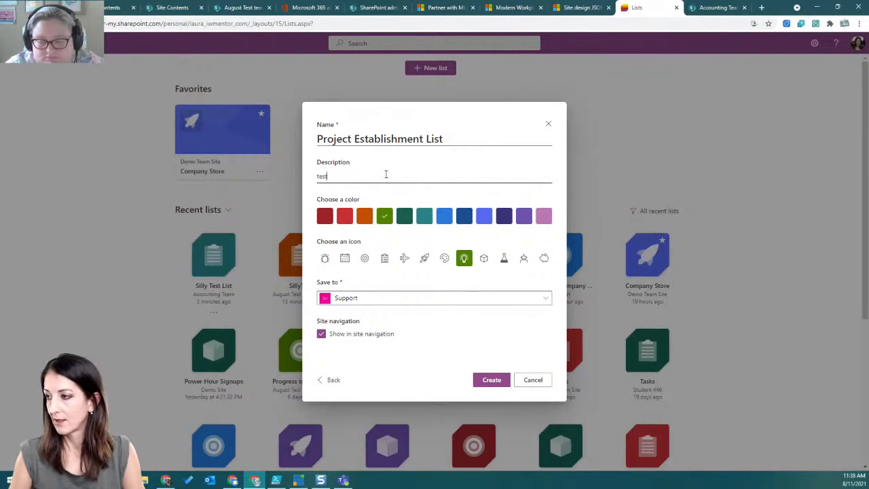
left_click(463, 215)
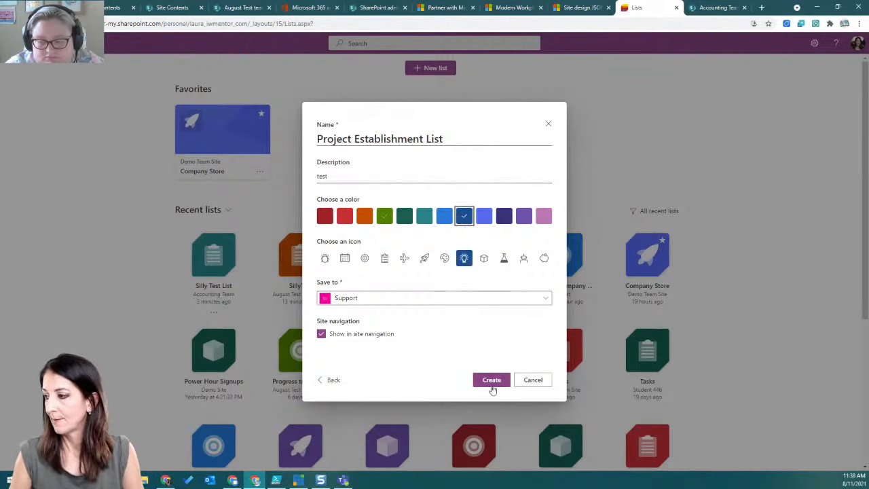
left_click(524, 257)
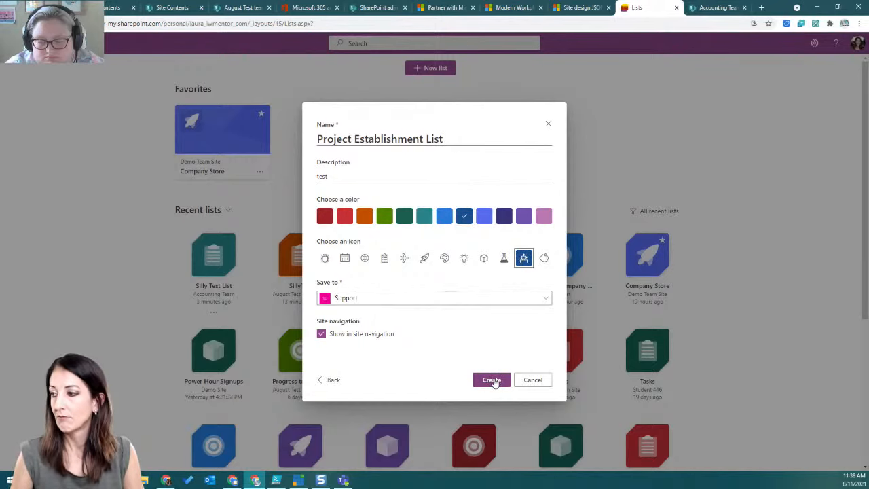
left_click(543, 216)
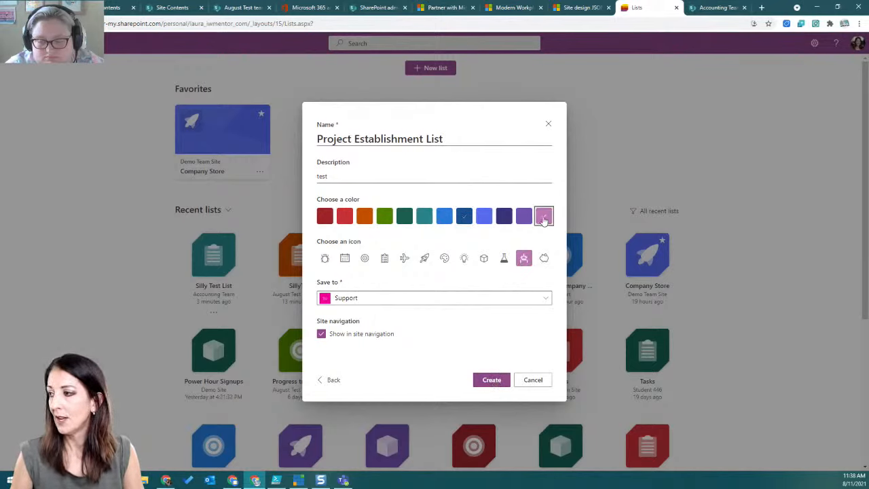
left_click(491, 380)
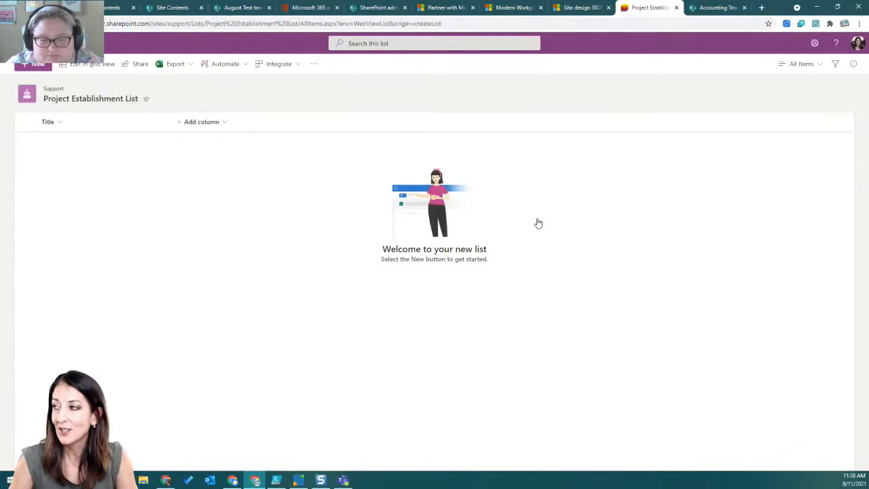
Allow management of content types in the advanced settings of Project Establishment List.
left_click(815, 42)
left_click(746, 111)
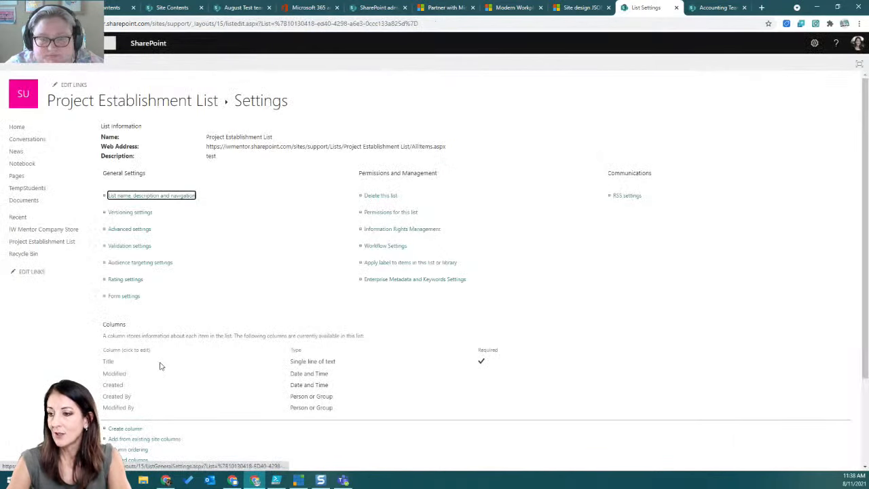
left_click(129, 230)
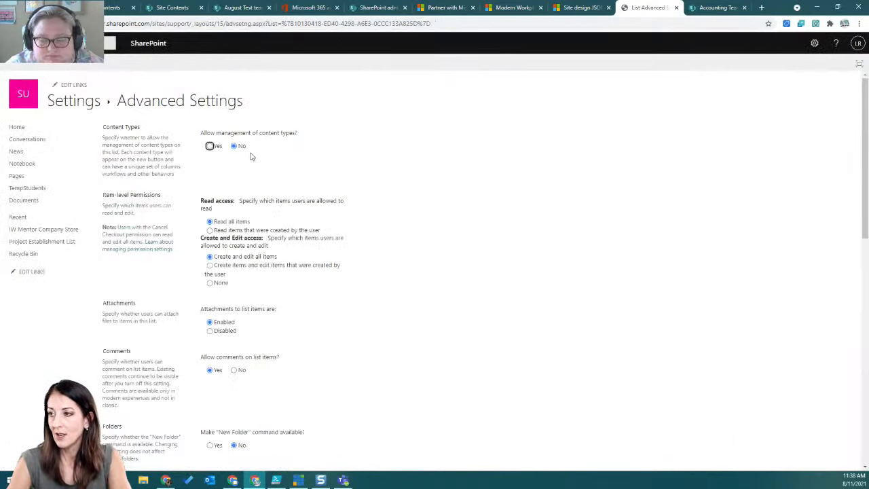
left_click(209, 146)
scroll(418, 224, "down", 15)
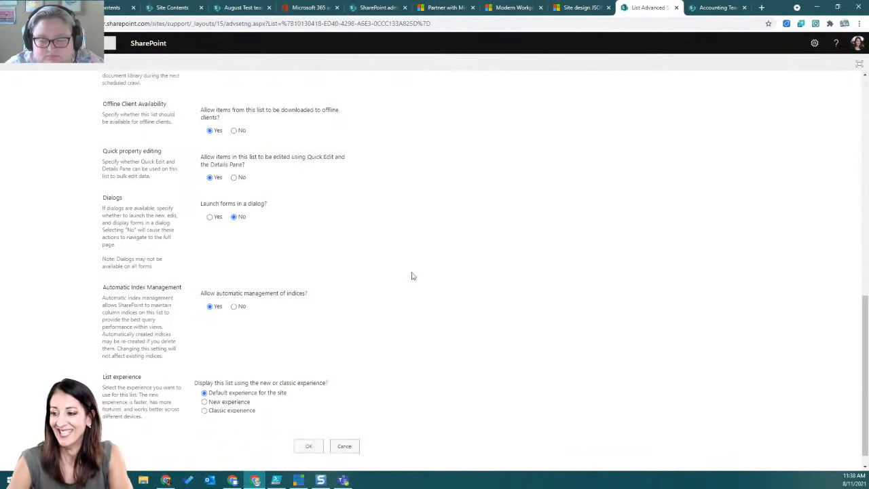
left_click(308, 429)
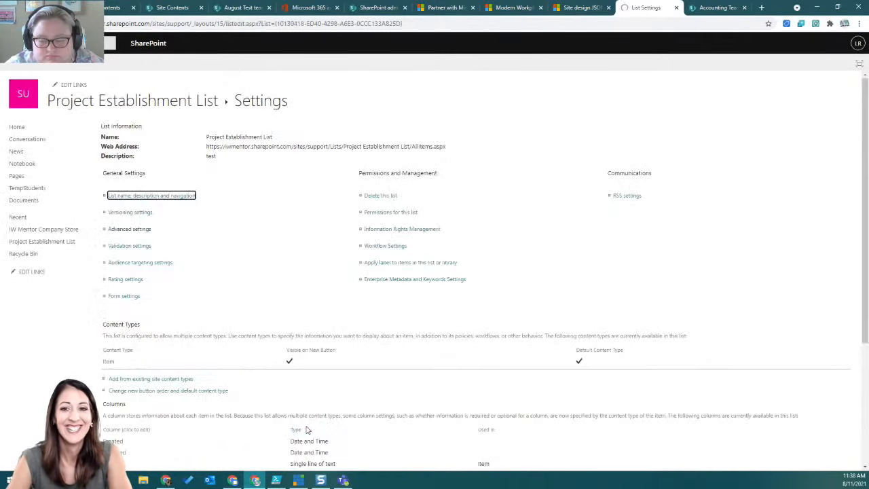
Add the existing site content type Project Establishment to the list.
left_click(161, 383)
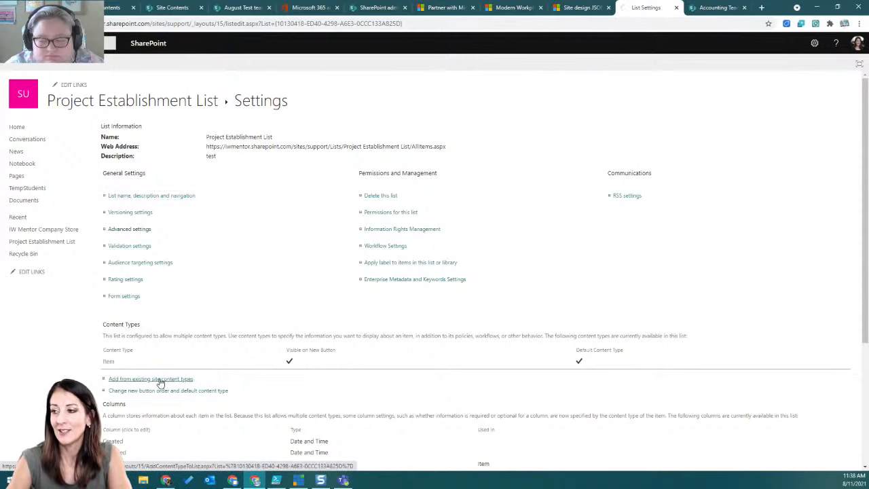
left_click(338, 208)
key("Down")
key("Down")
key("Down")
key("Down")
key("Down")
key("Down")
key("Down")
key("Down")
key("Down")
key("Down")
scroll(343, 201, "down", 1)
left_click(343, 191)
left_click(428, 177)
left_click(809, 279)
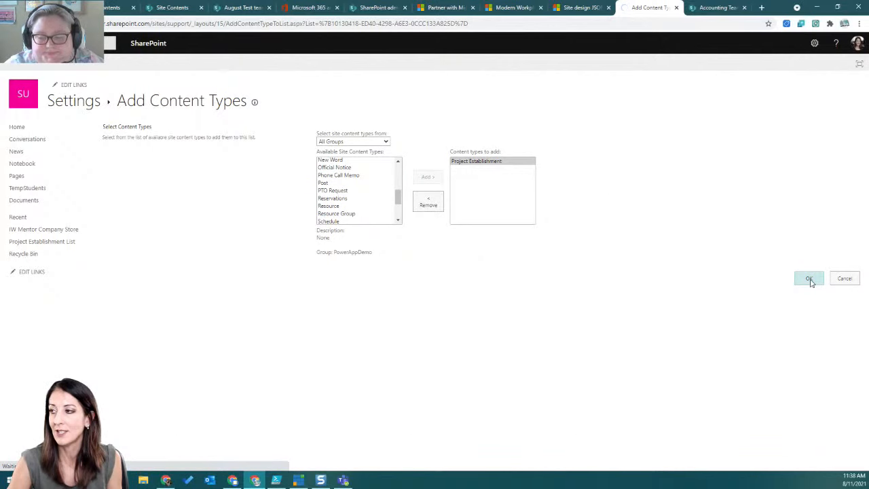
Delete the default Item content type from Project Establishment List.
left_click(252, 309)
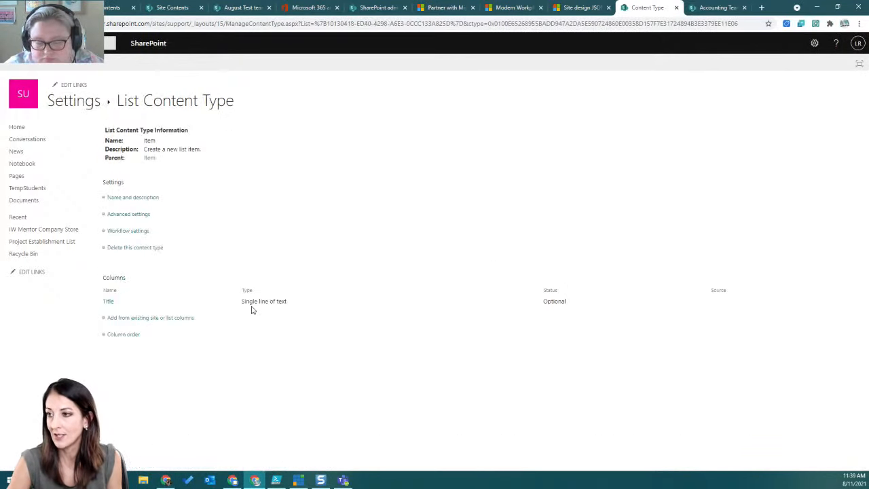
left_click(127, 247)
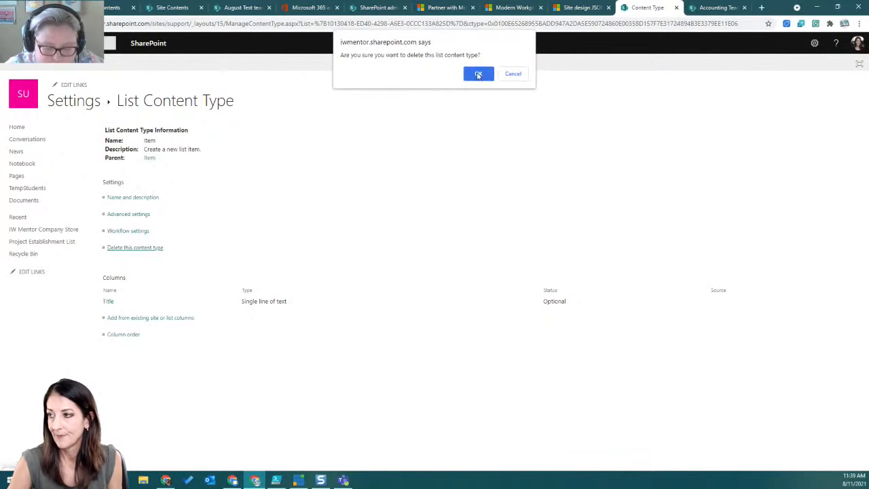
left_click(477, 74)
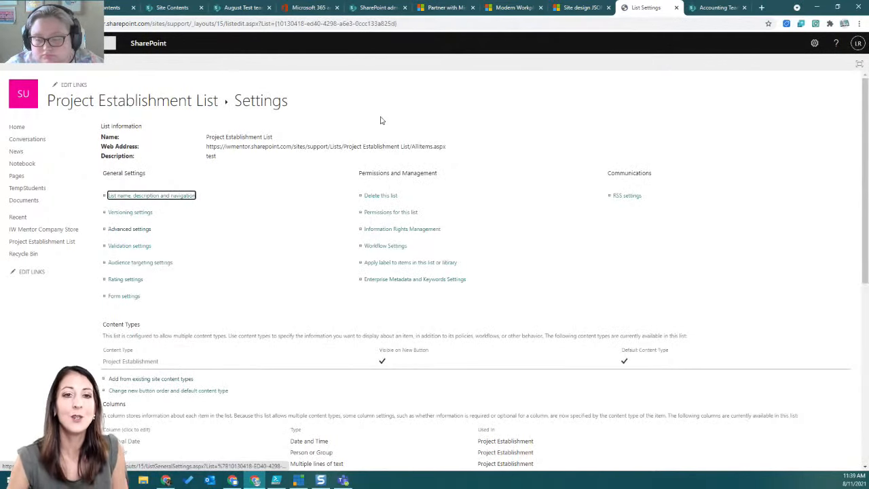
Check the list's default view, and review its content type and columns in the list settings.
left_click(70, 108)
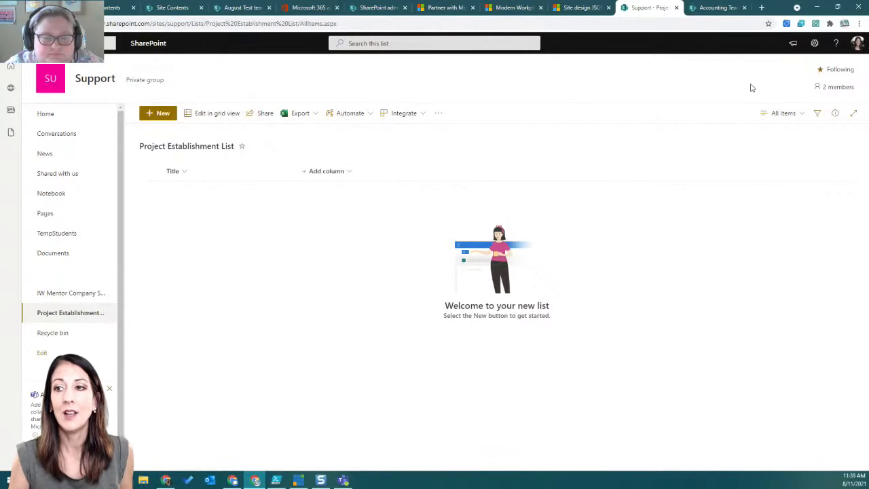
left_click(814, 43)
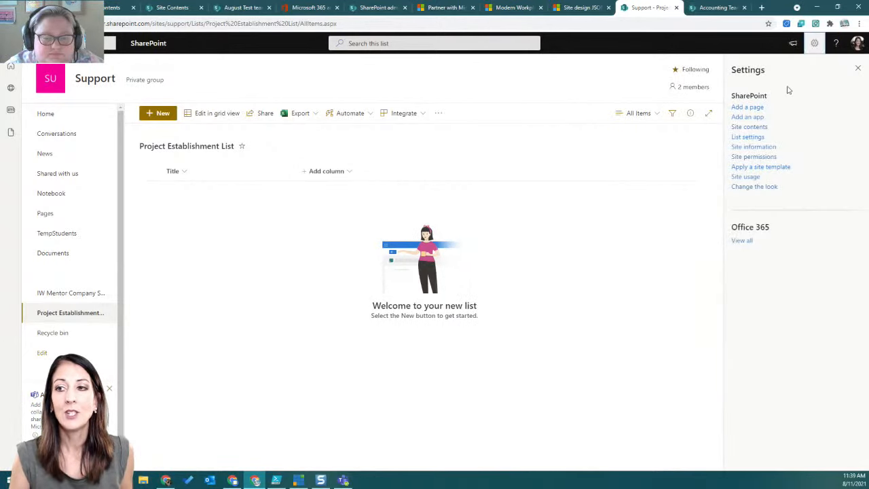
left_click(752, 137)
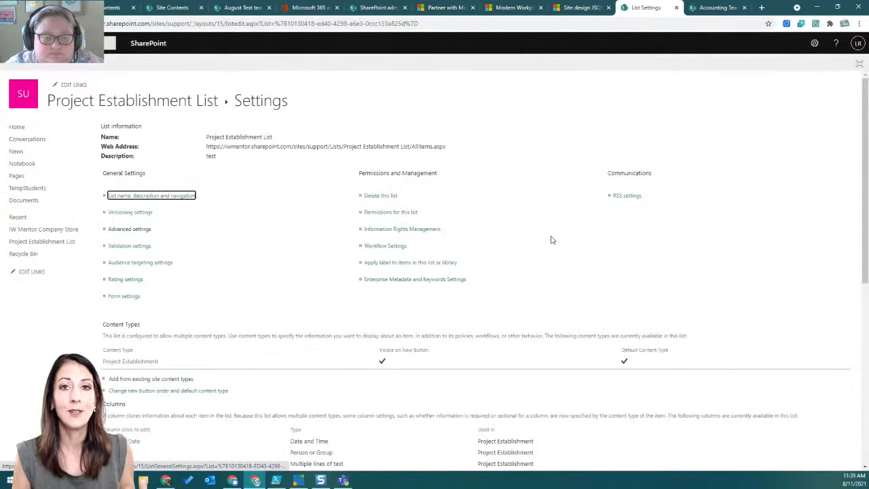
scroll(482, 247, "down", 5)
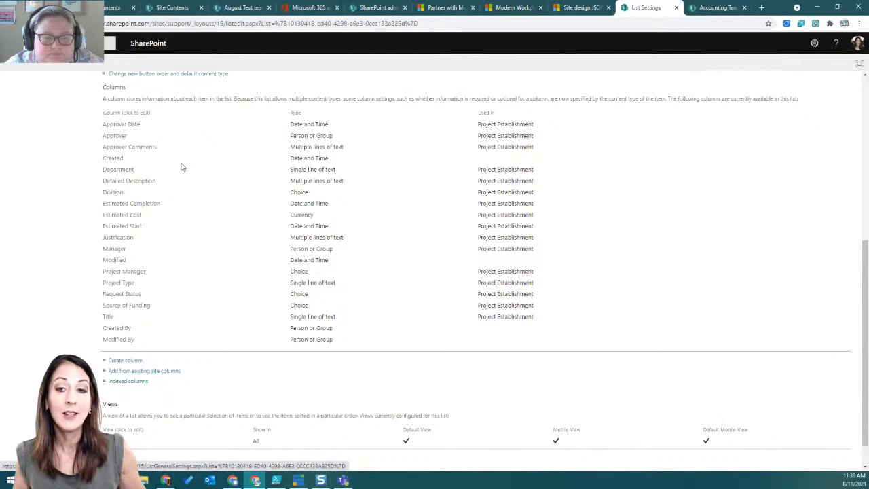
scroll(181, 167, "up", 1)
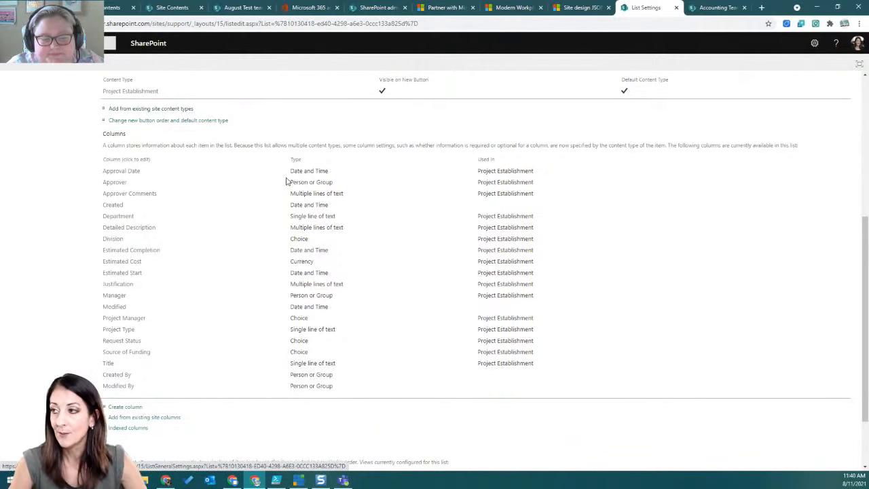
scroll(285, 182, "up", 1)
scroll(245, 237, "down", 2)
scroll(252, 254, "up", 4)
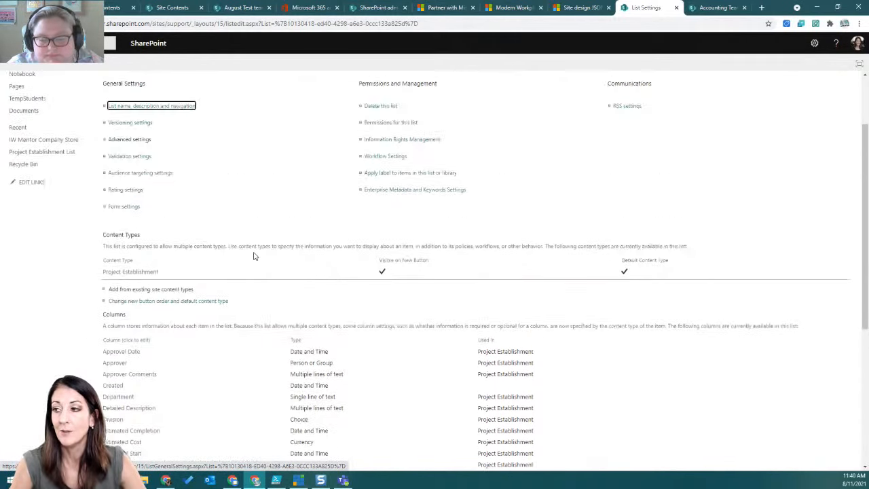
Return to Project Establishment List and open its All Items view for editing.
left_click(108, 100)
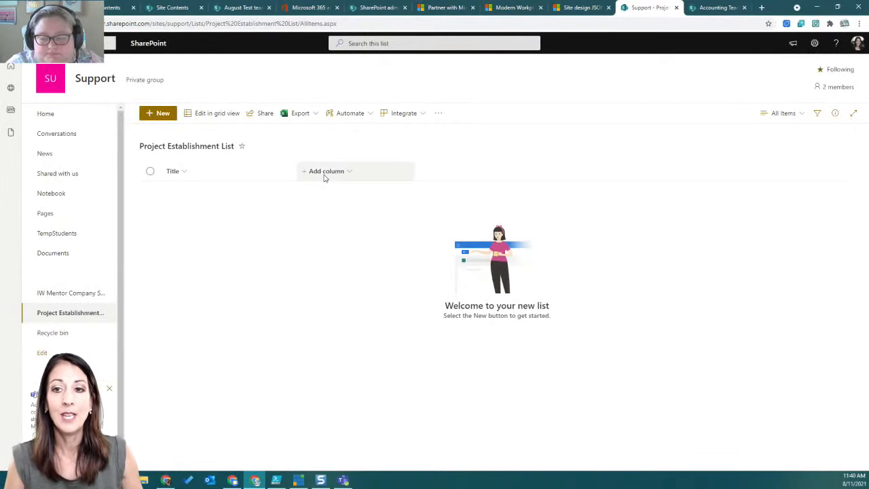
left_click(325, 176)
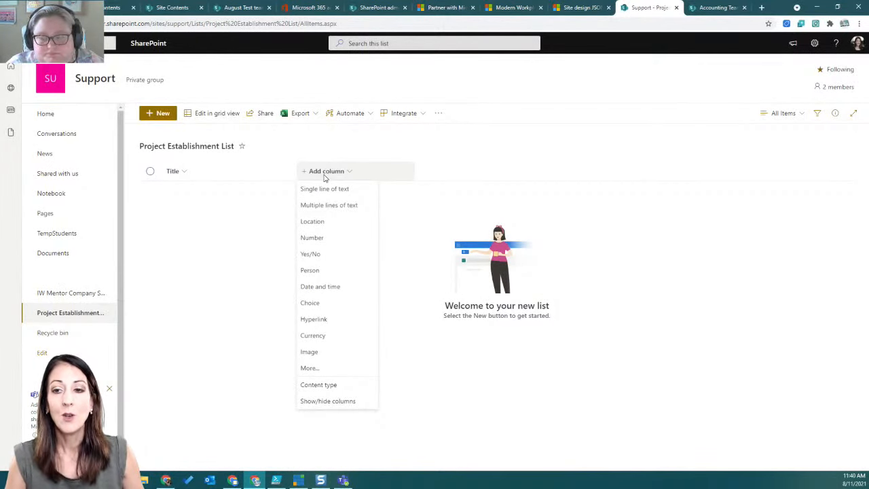
left_click(769, 117)
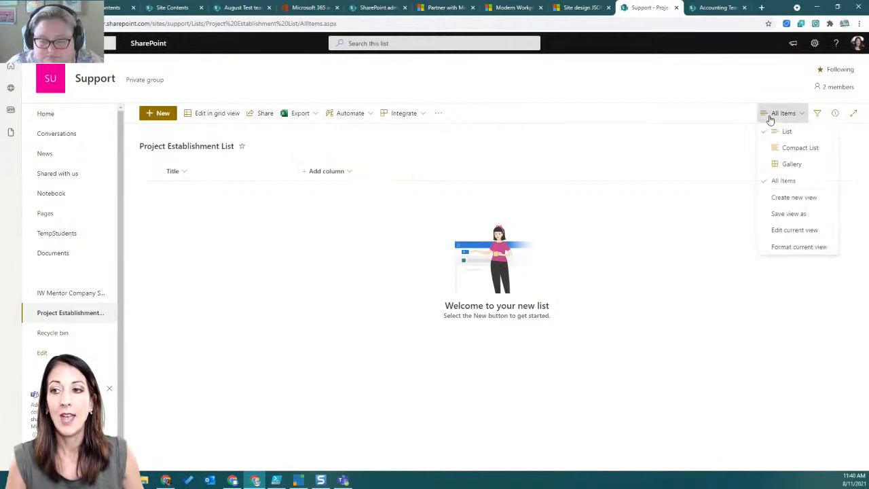
left_click(778, 231)
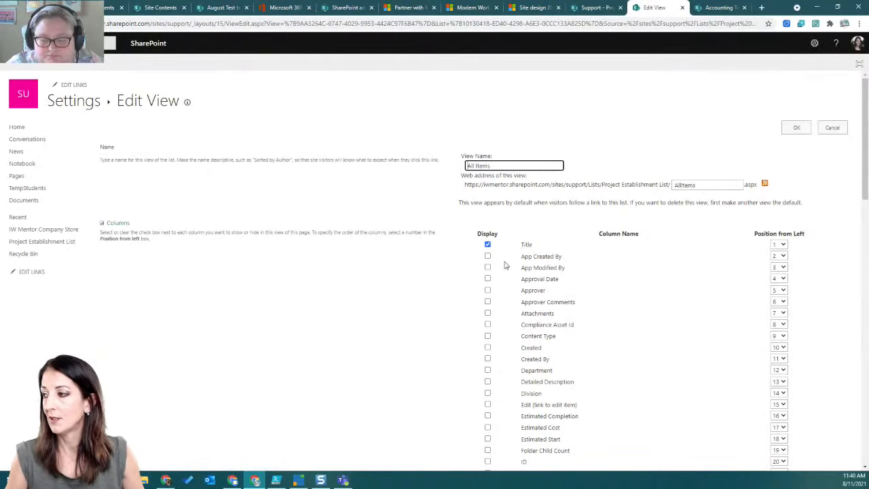
Include the Approval Date, Approver, Created By, Department, Division, Estimated Cost and Estimated Start columns in the view.
left_click(488, 278)
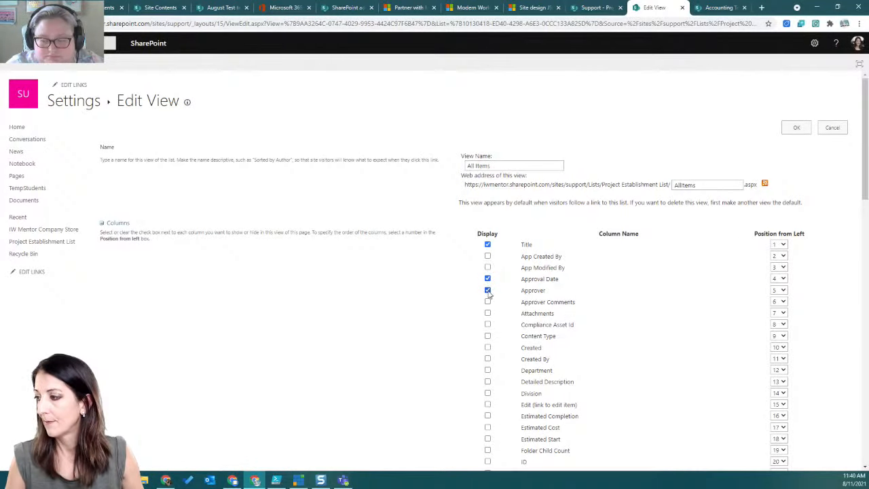
scroll(543, 318, "down", 2)
left_click(487, 268)
left_click(488, 279)
left_click(487, 303)
left_click(487, 337)
left_click(487, 348)
Add the Manager and Request Status columns to the All Items view and save it.
scroll(504, 387, "down", 2)
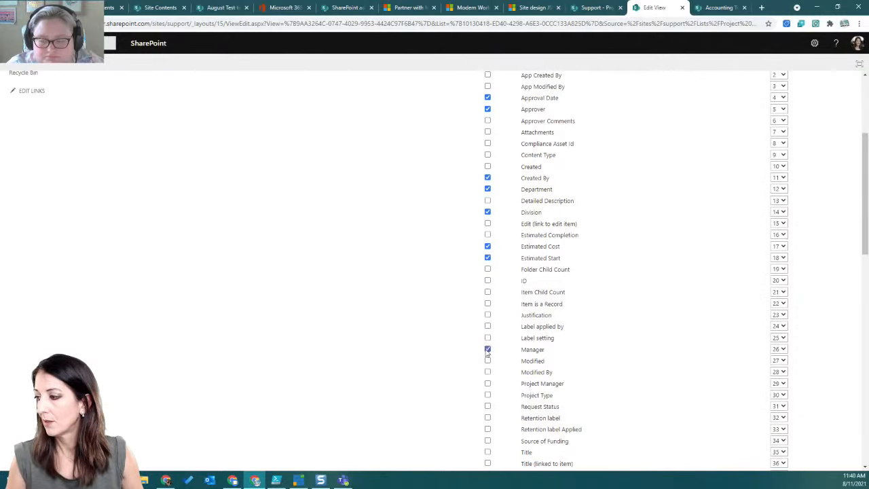
scroll(536, 370, "down", 3)
left_click(487, 270)
scroll(604, 255, "up", 7)
left_click(796, 128)
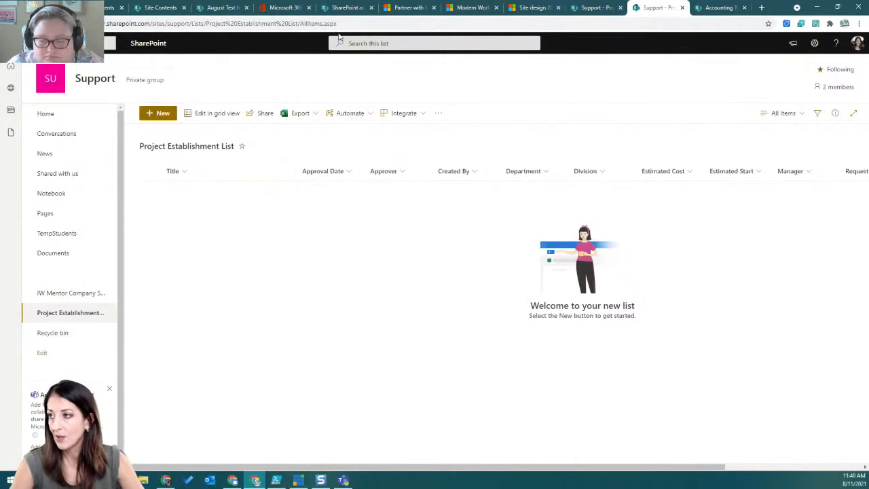
Copy the list's address without /AllItems.aspx and use it as the ListUrl of Get-SPOSiteScriptFromList in PowerShell ISE.
left_click(277, 25)
left_click(278, 24)
left_click_drag(319, 24, 102, 24)
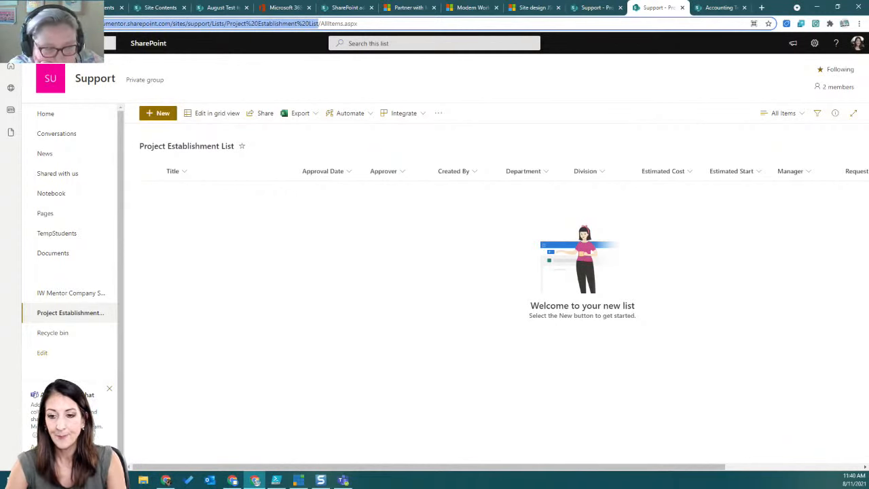
key("alt+Tab")
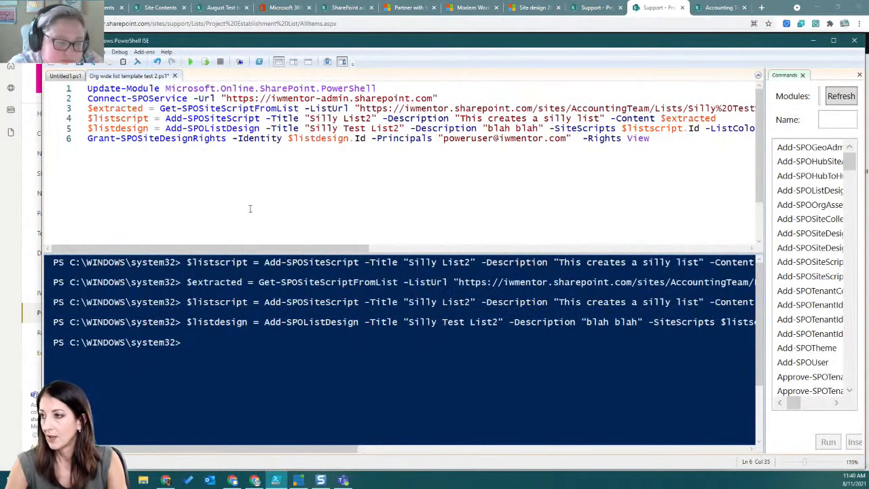
left_click_drag(358, 108, 645, 103)
type("https://iwmentor.sharepoint.com/sites/support/Lists/Project%20Establishment%20List")
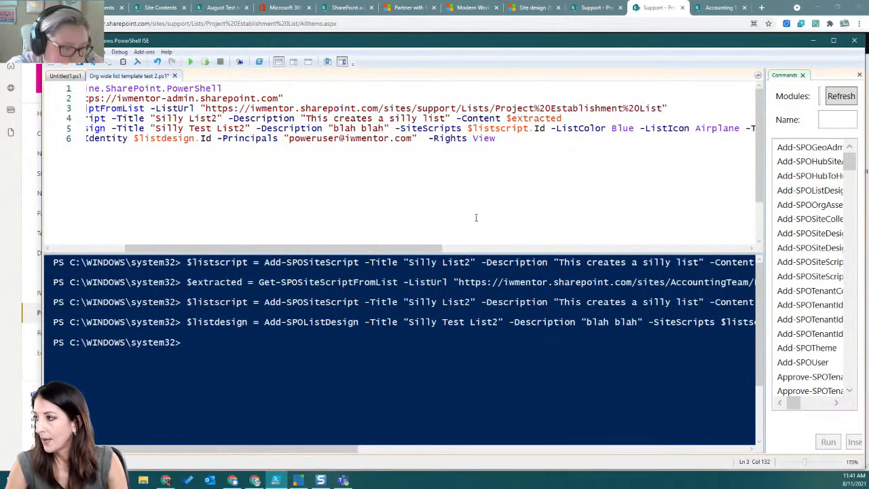
Run only the Get-SPOSiteScriptFromList line to extract the Project Establishment List's site script.
left_click_drag(419, 247, 275, 251)
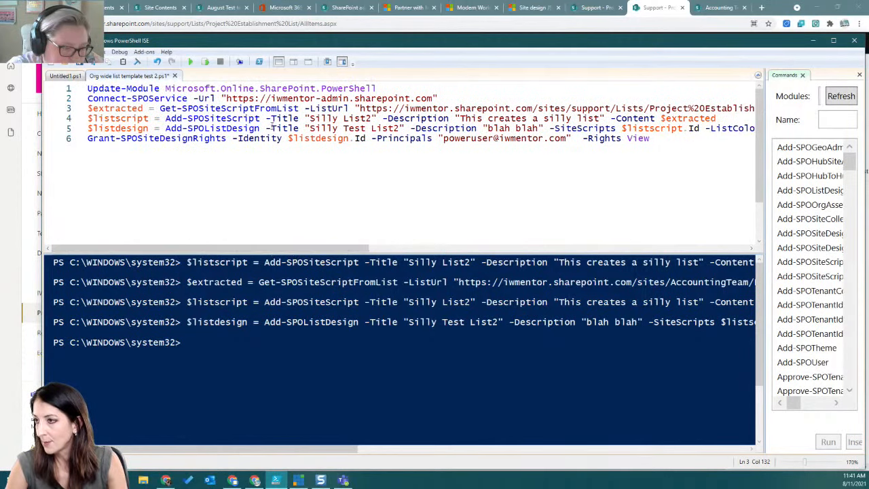
left_click(268, 109)
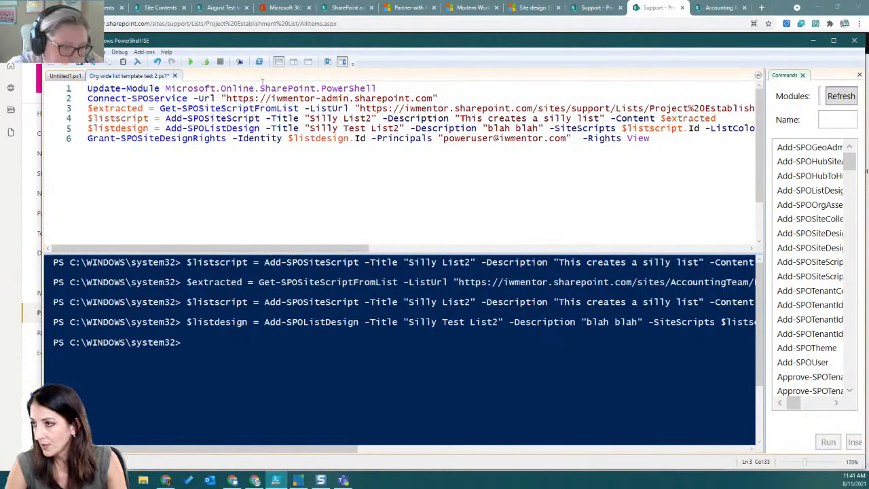
left_click(205, 62)
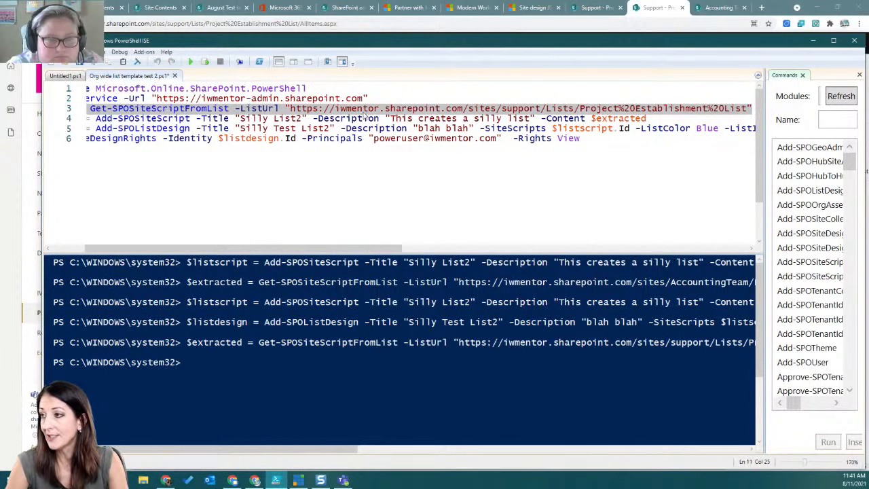
Set the Add-SPOSiteScript title to "Project" and description to "test project", and run that line.
left_click_drag(272, 248, 228, 248)
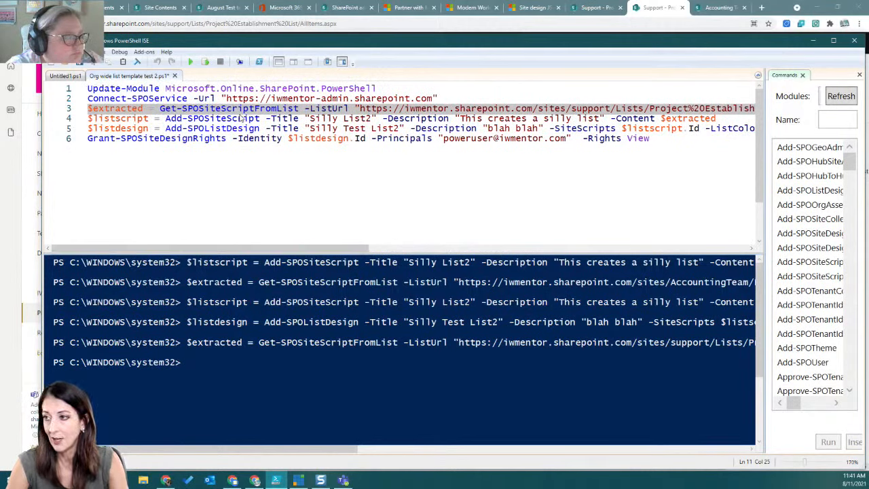
left_click(309, 118)
left_click_drag(311, 118, 372, 119)
type("Project")
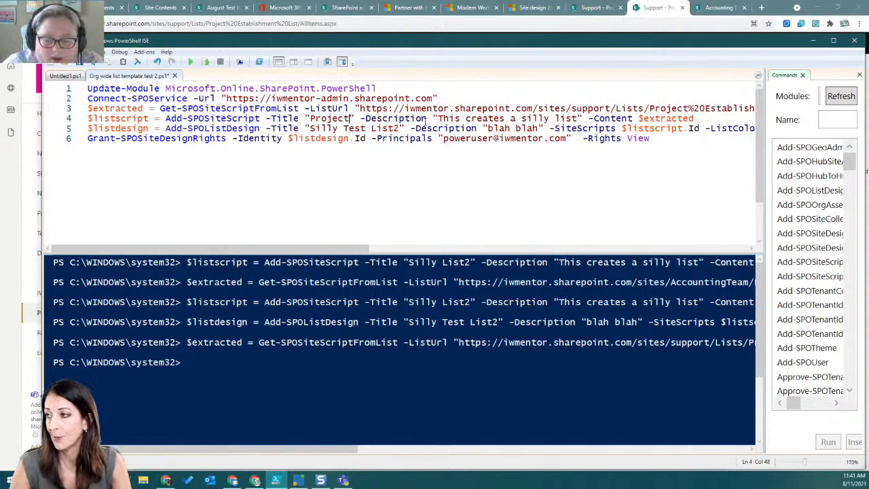
left_click_drag(438, 118, 579, 120)
type("test projec")
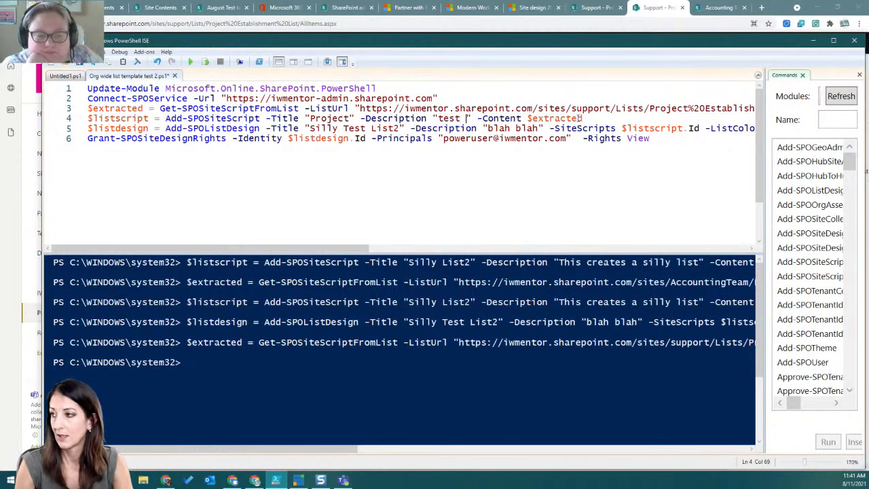
type("t")
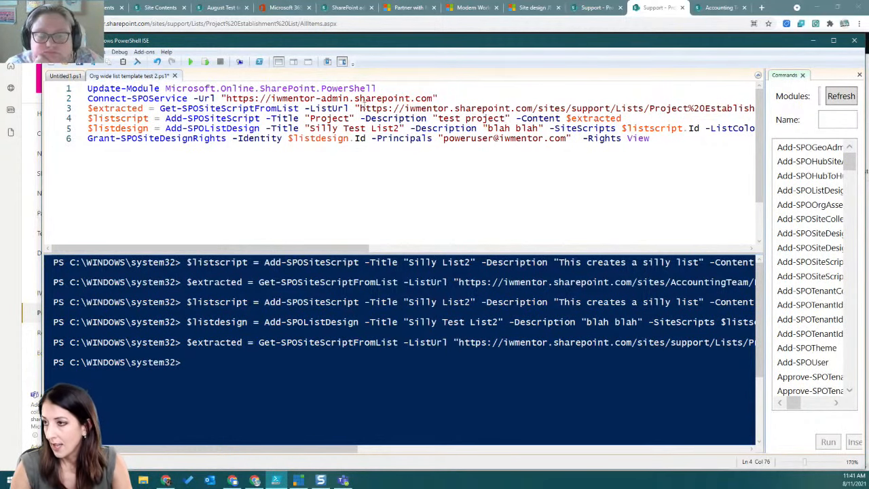
left_click(237, 118)
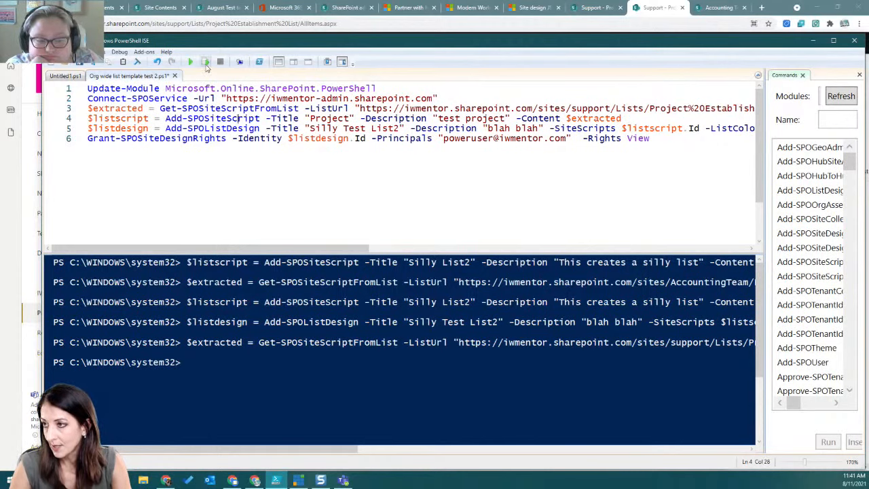
left_click(206, 63)
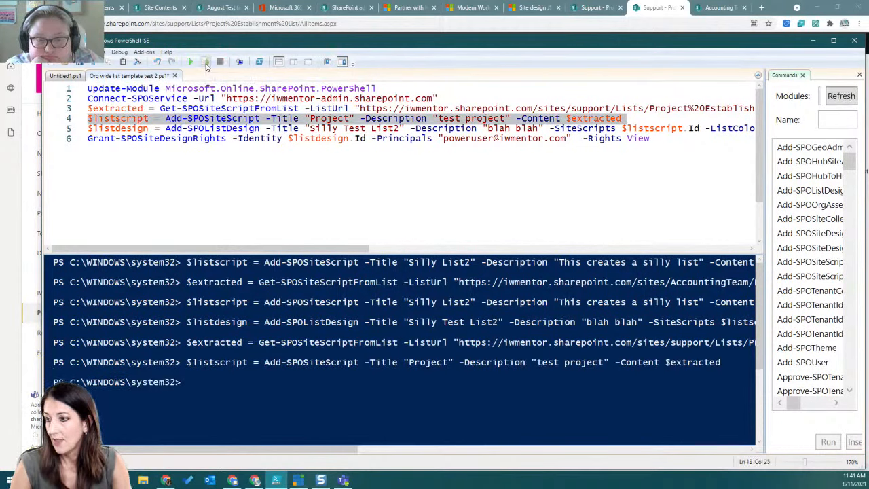
Set the Add-SPOListDesign title to "Establish Projects" and its description to "establish projects".
left_click(315, 128)
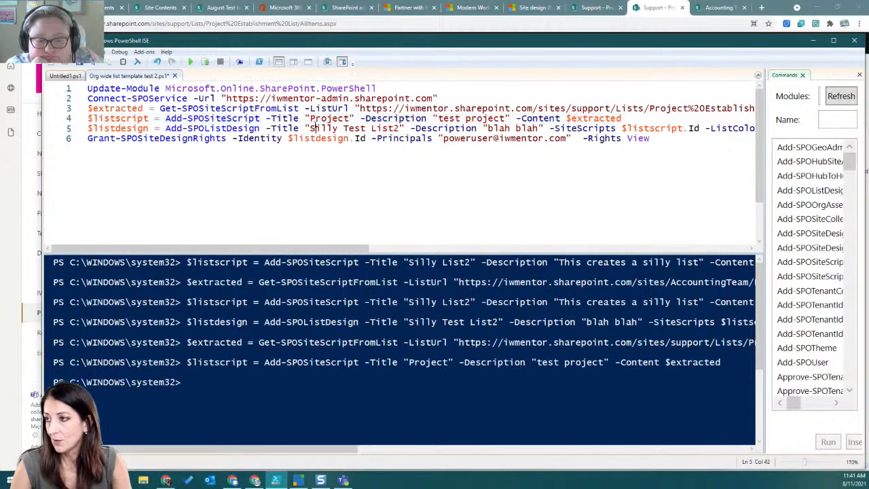
left_click_drag(400, 129, 310, 128)
type("Establish")
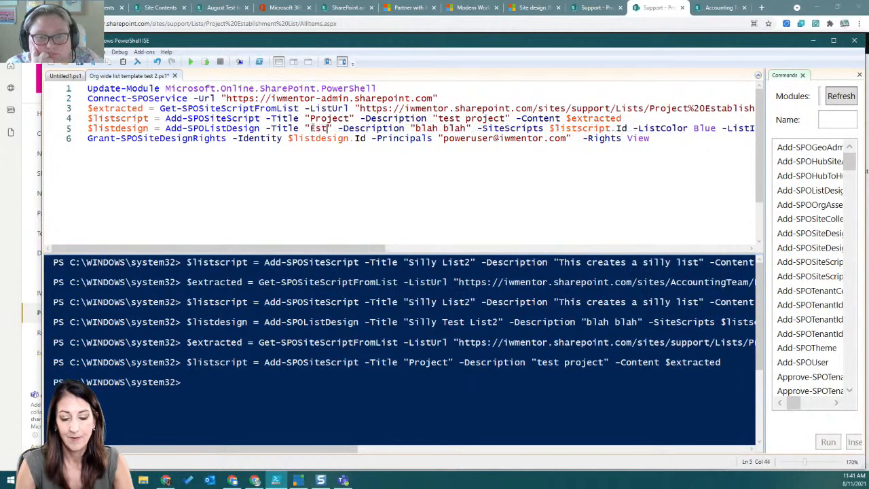
type(" Project")
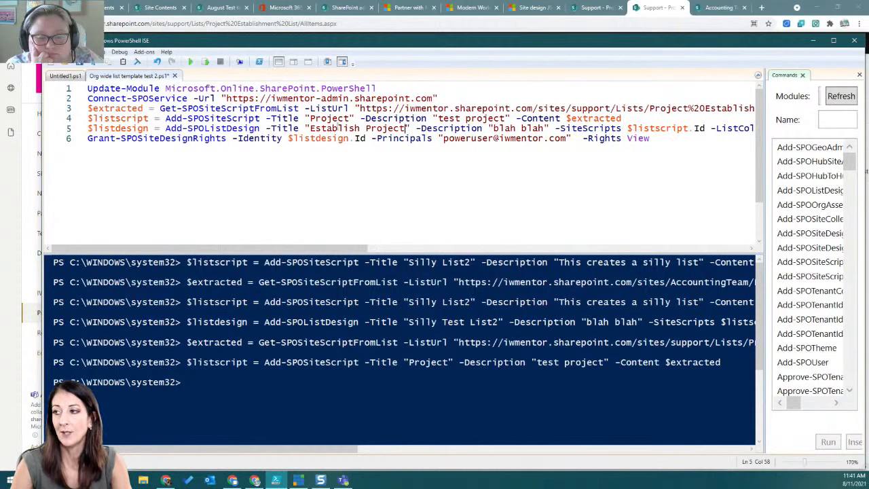
left_click_drag(493, 127, 544, 129)
type("establi")
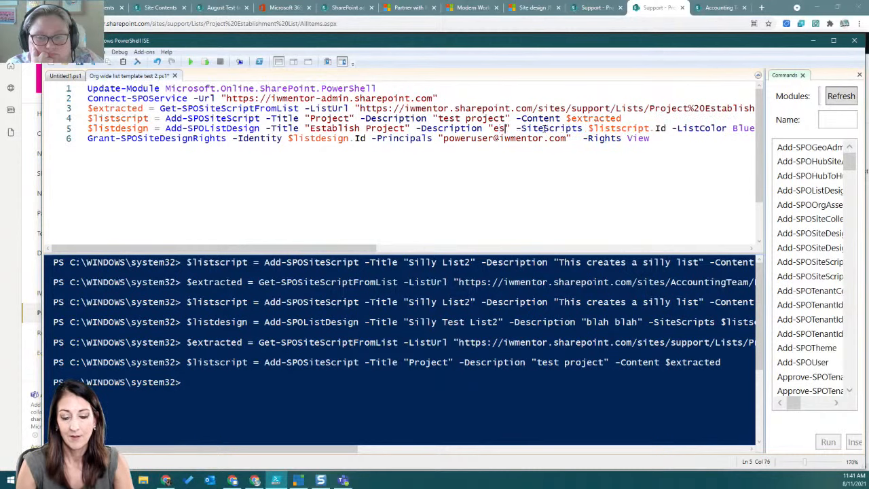
type("sh projec")
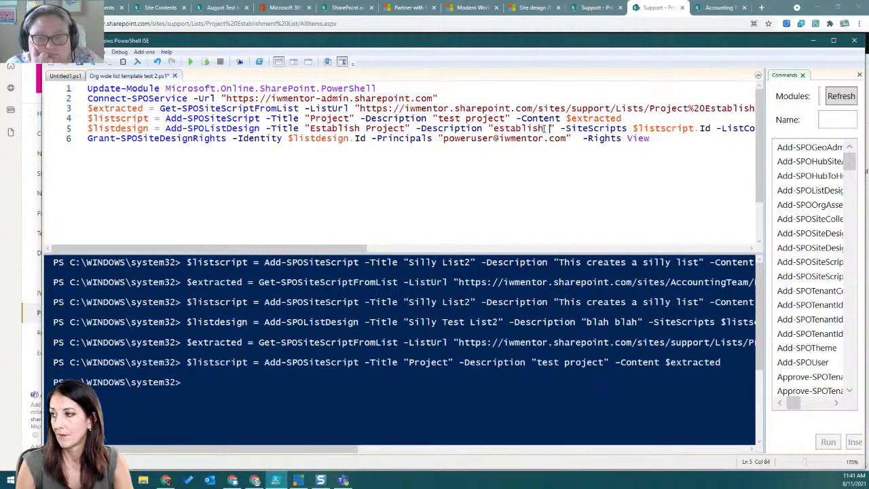
type("ts\" -SiteScript")
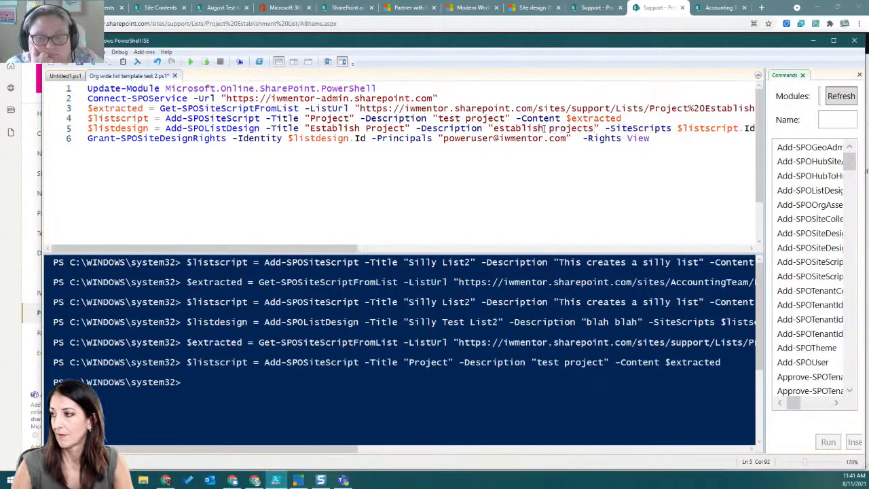
type("s")
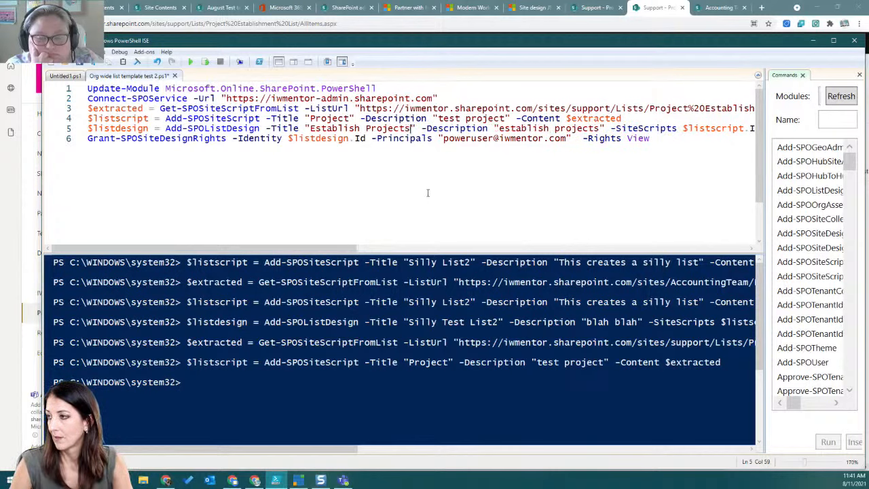
Set the ListColor to Pink and the ListIcon to Robot in the Add-SPOListDesign line.
left_click_drag(348, 247, 558, 232)
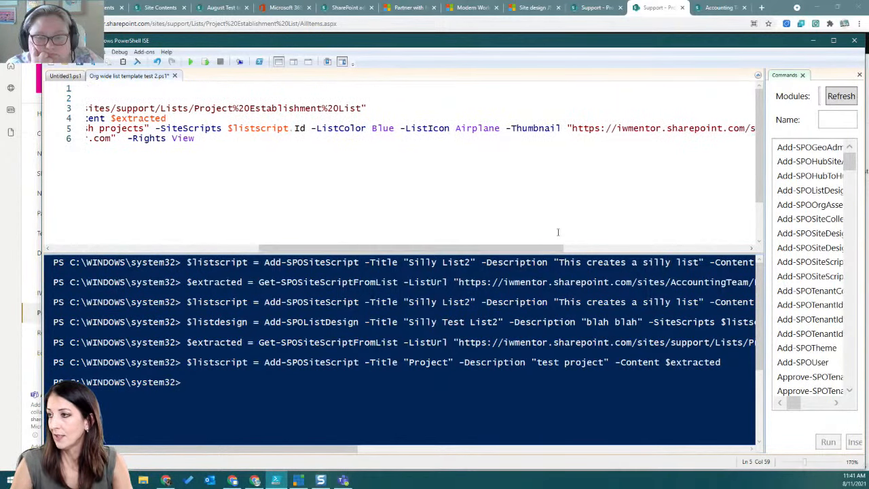
double_click(382, 129)
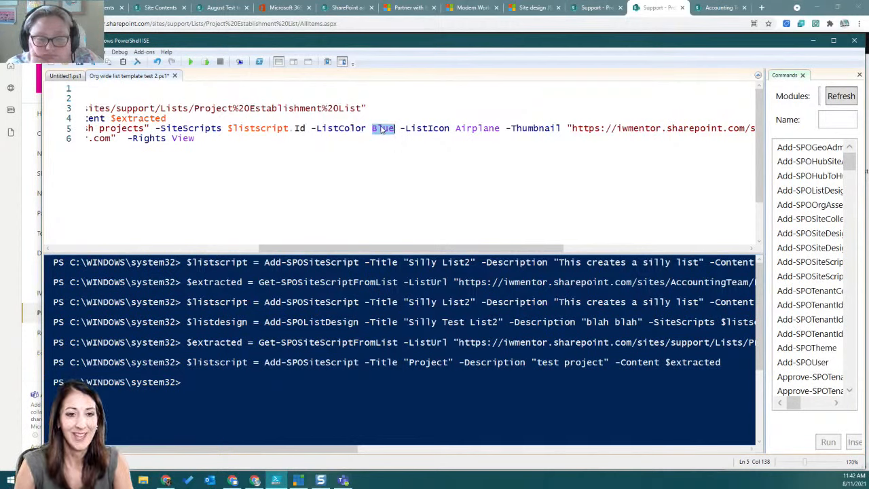
type("Pink")
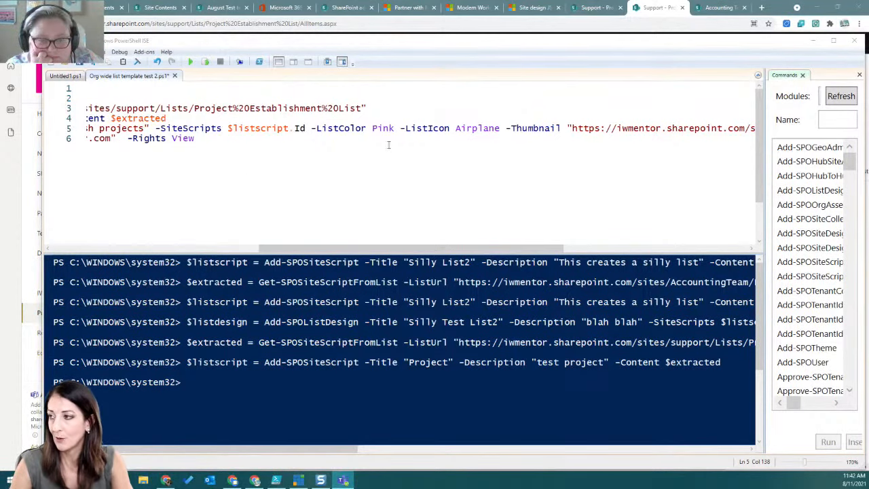
left_click(480, 130)
double_click(477, 130)
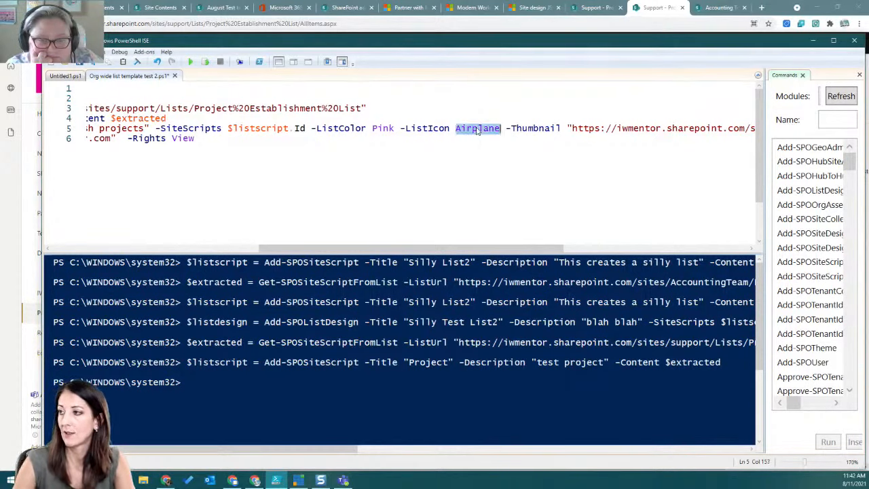
type("Robot")
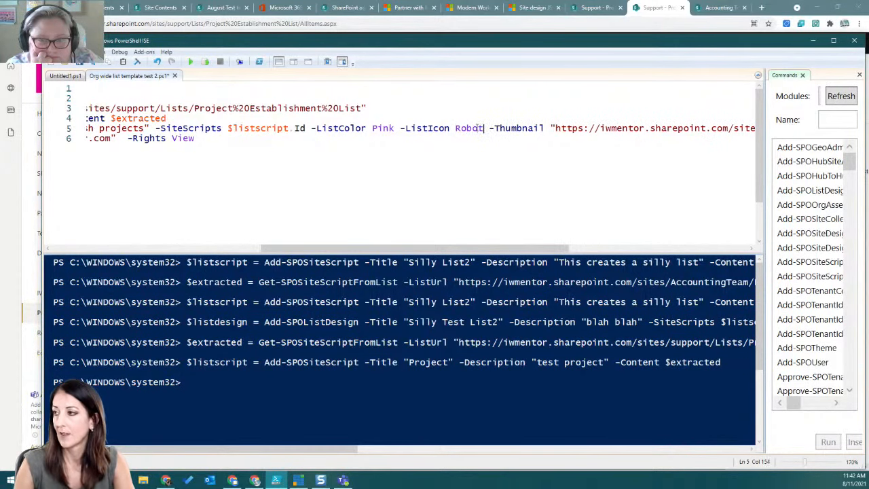
Remove the Thumbnail parameter and its URL from the Add-SPOListDesign line, and run only that line.
left_click_drag(489, 129, 708, 133)
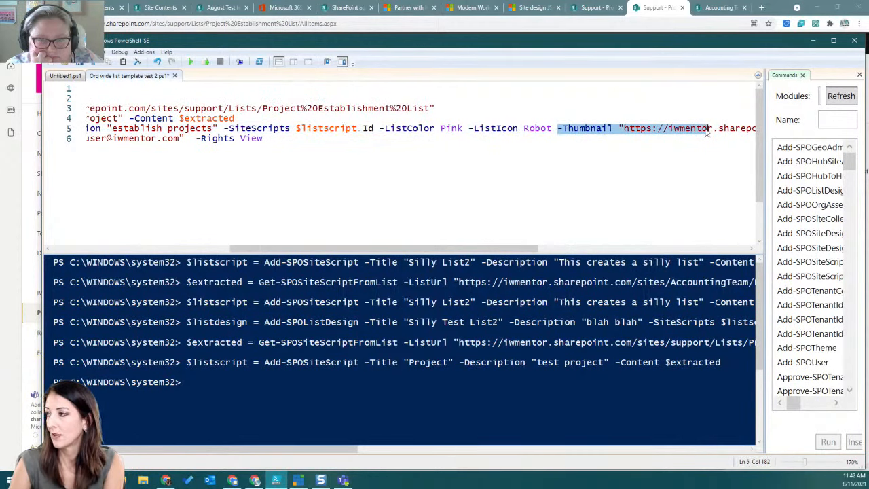
key("BackSpace")
left_click_drag(558, 128, 718, 129)
key("BackSpace")
left_click_drag(558, 128, 738, 129)
key("BackSpace")
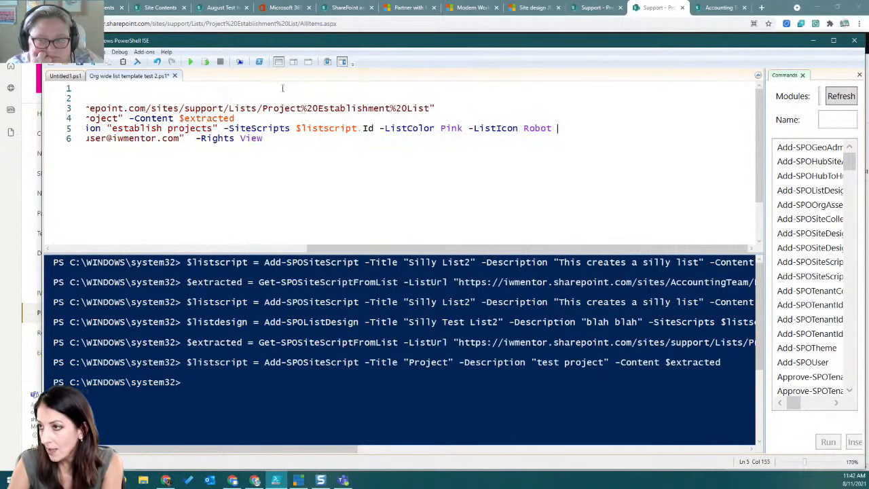
left_click(206, 62)
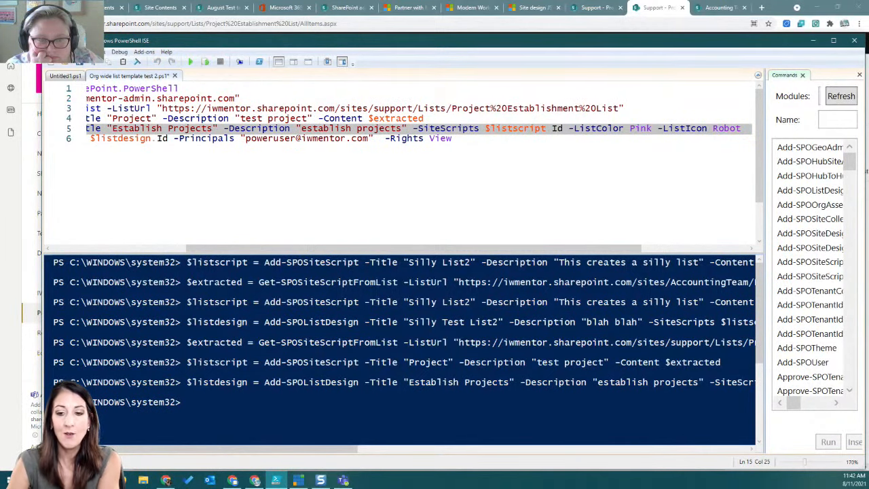
Switch to the Support site in the browser, start a new list from its home page, and show the organization's list templates.
key("alt+Tab")
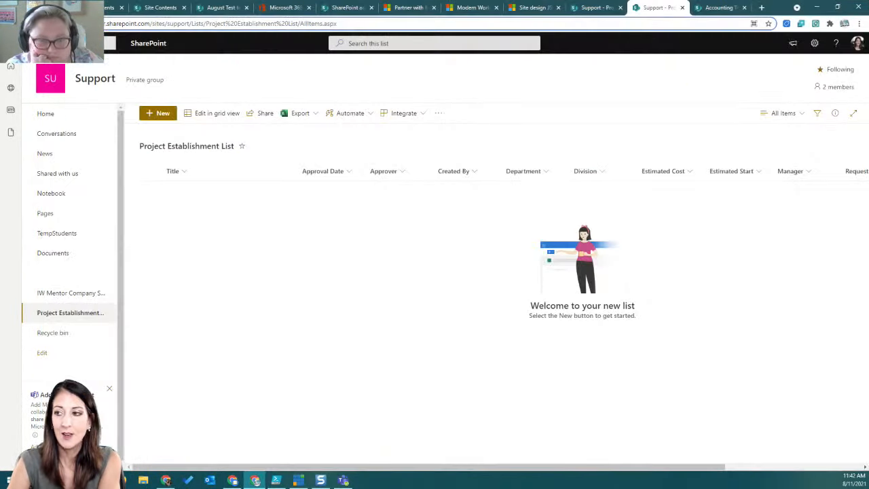
left_click(67, 114)
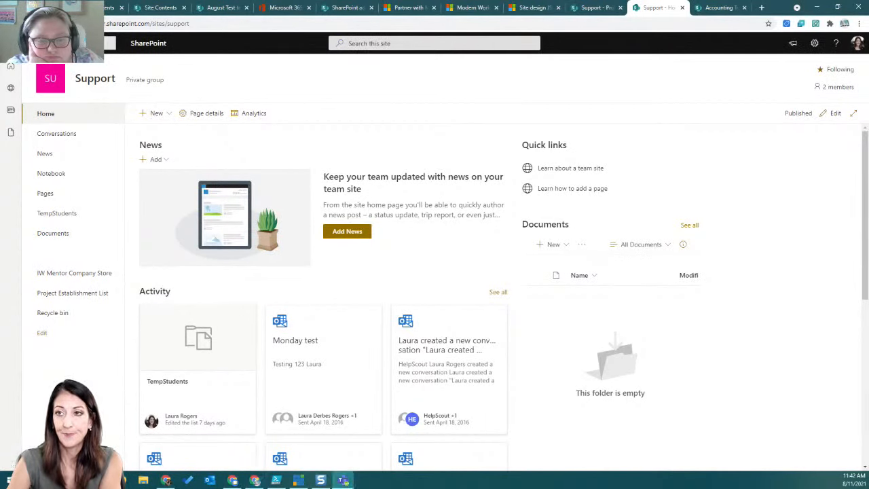
left_click(156, 114)
left_click(150, 132)
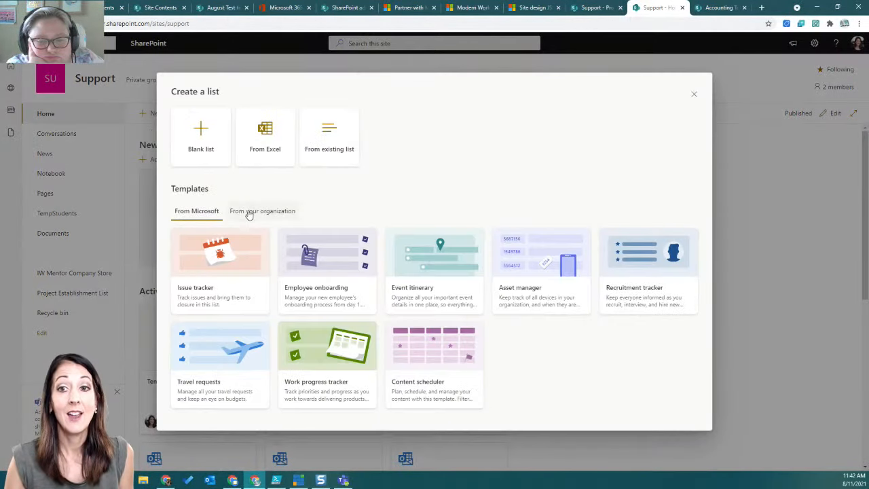
left_click(249, 215)
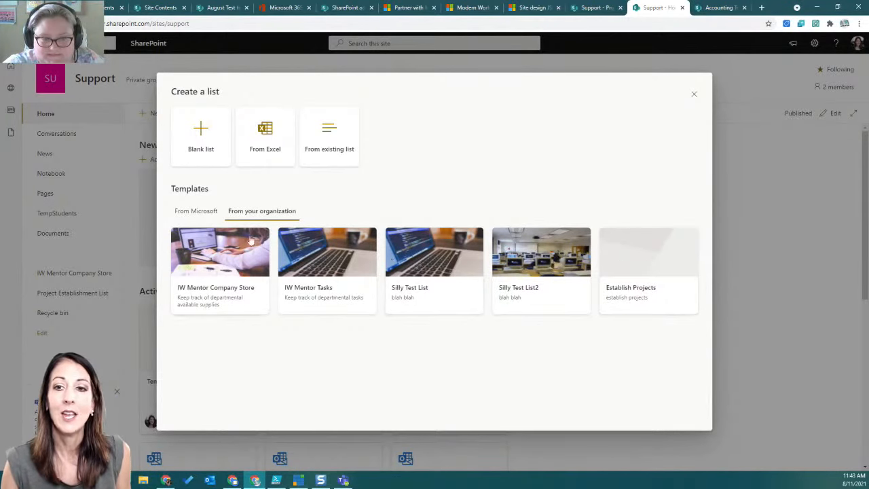
left_click(196, 213)
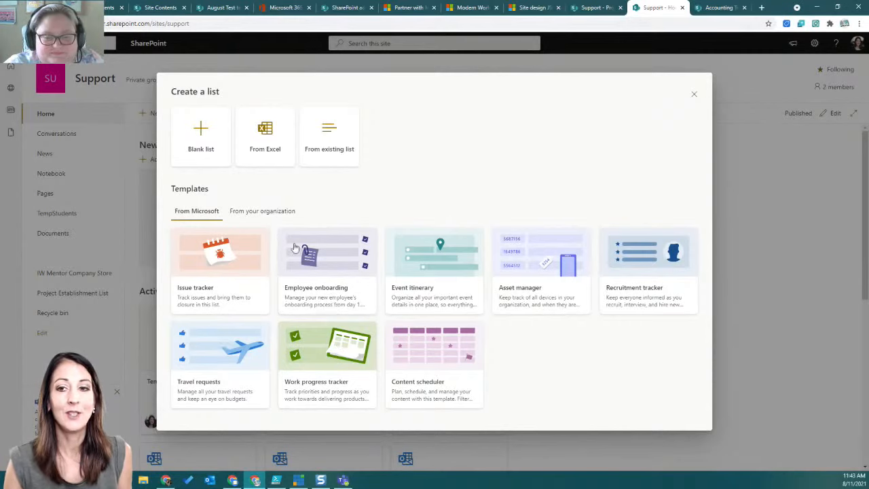
left_click(262, 210)
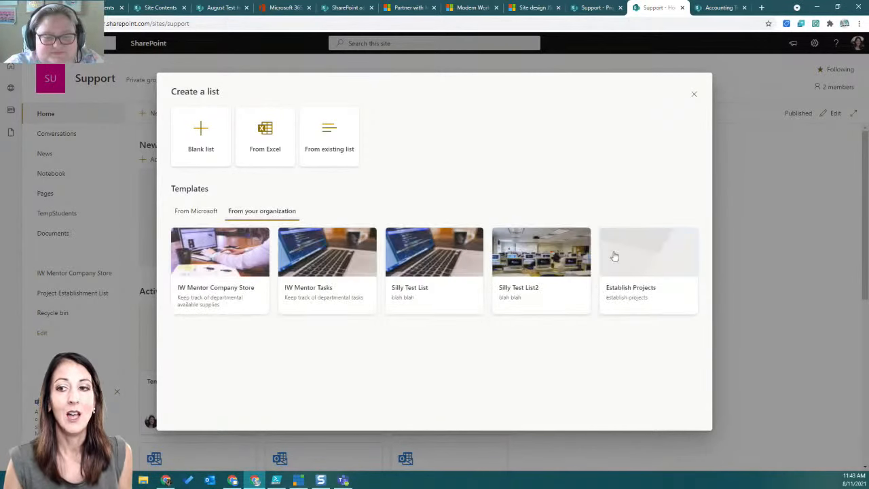
Create a list named Establish Projects from the Establish Projects organization template, and briefly open its new item form.
left_click(657, 256)
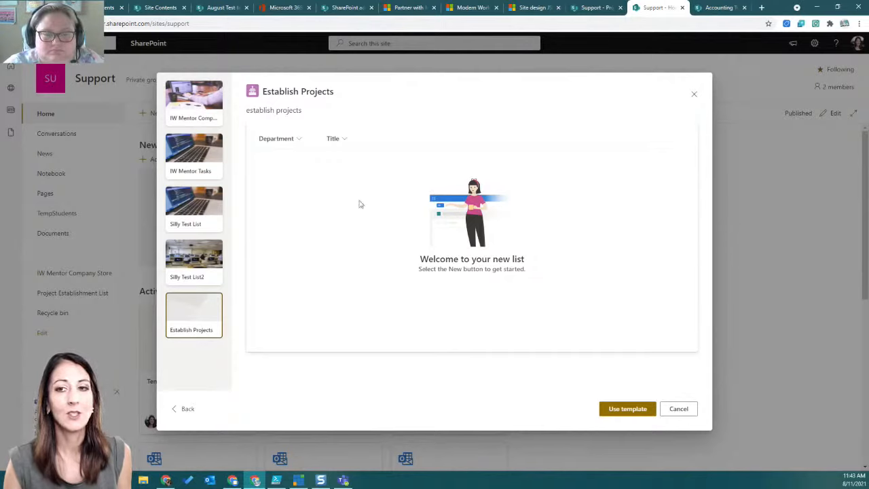
left_click(619, 412)
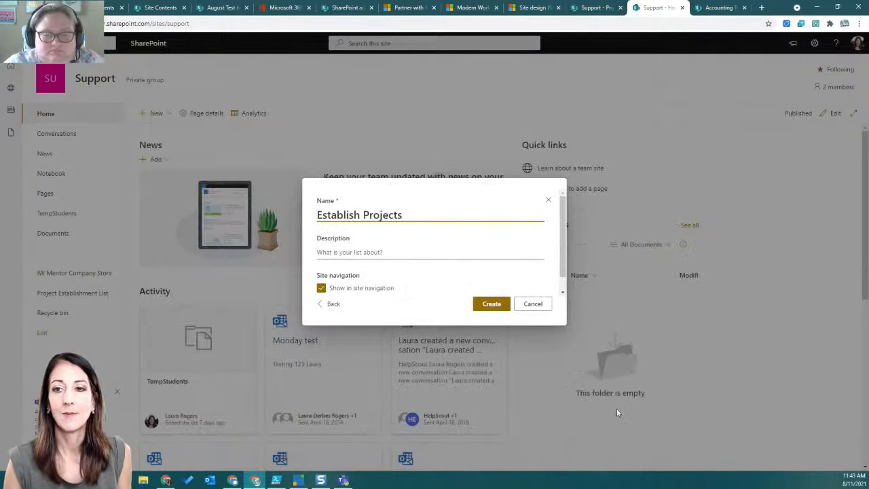
left_click(491, 304)
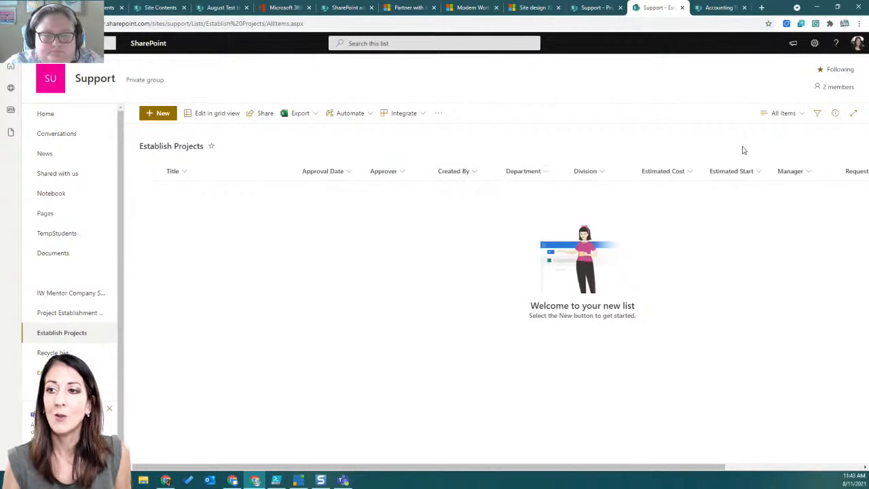
left_click(158, 116)
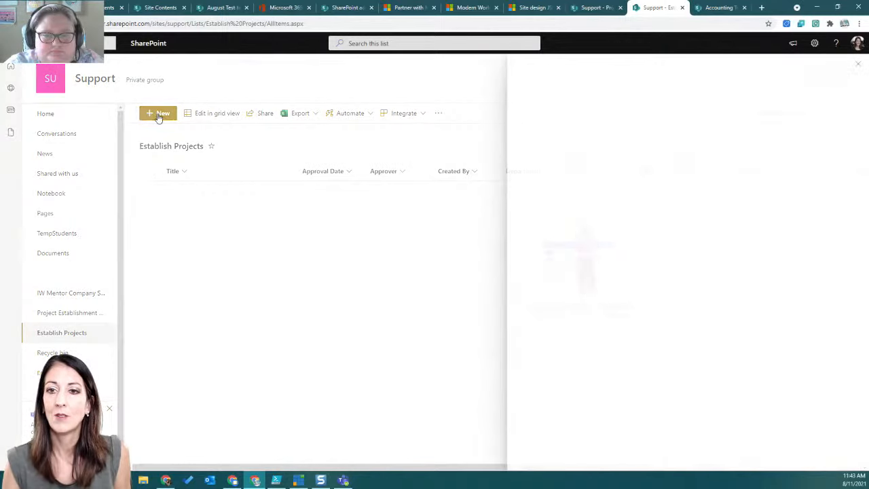
left_click(859, 65)
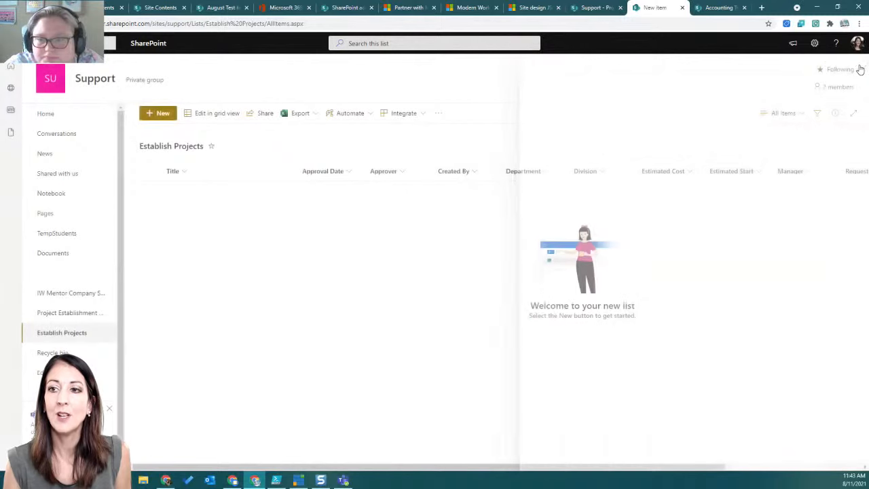
Allow management of content types in the Establish Projects list's advanced settings, and review the list's content types and columns.
left_click(814, 42)
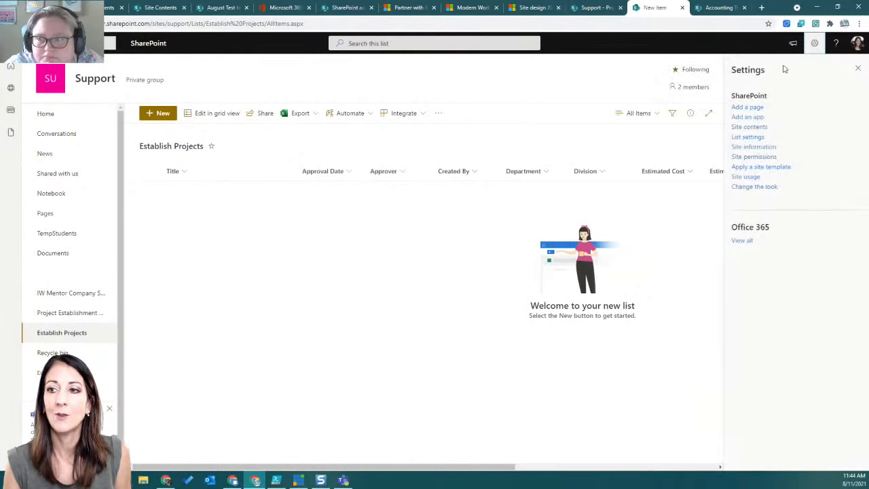
left_click(747, 137)
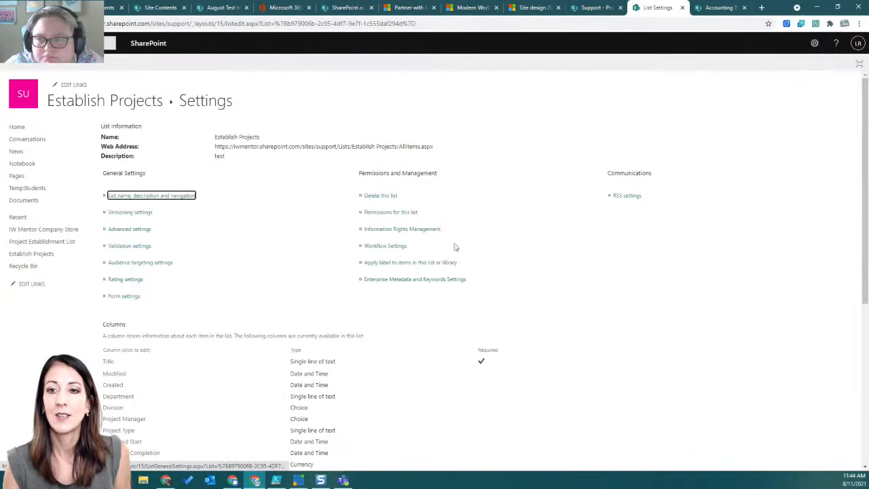
left_click(129, 230)
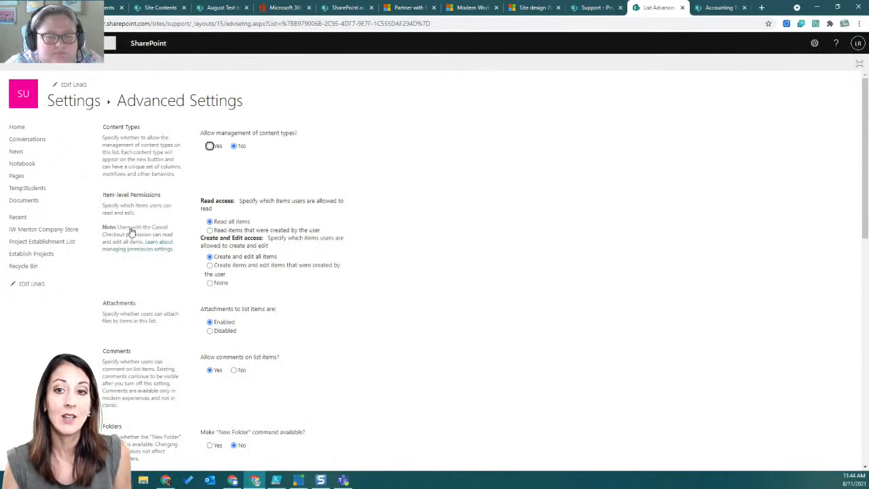
left_click(210, 147)
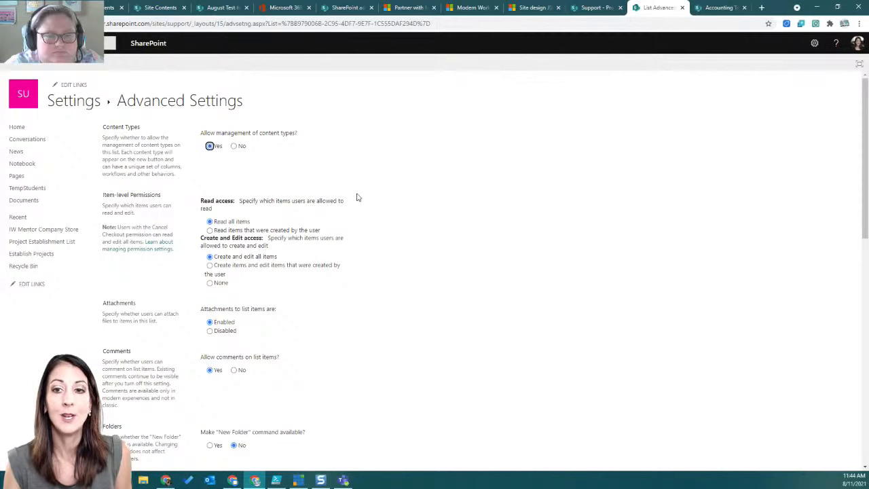
scroll(357, 197, "down", 10)
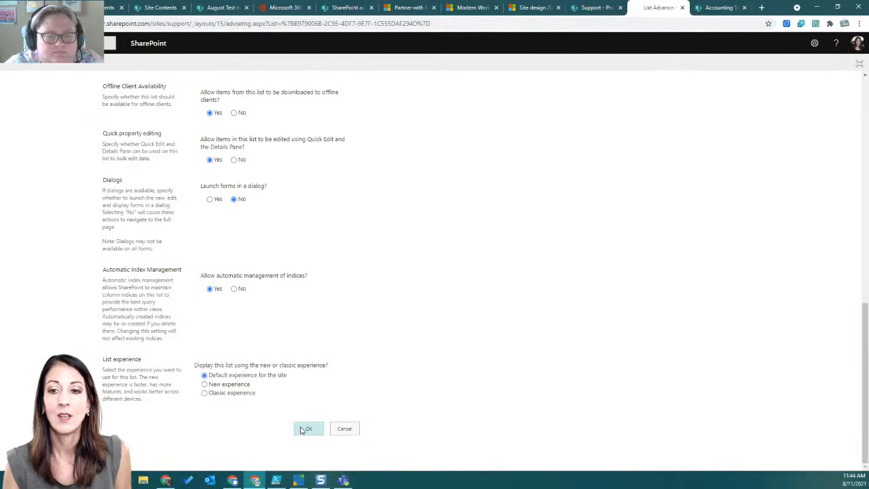
left_click(303, 428)
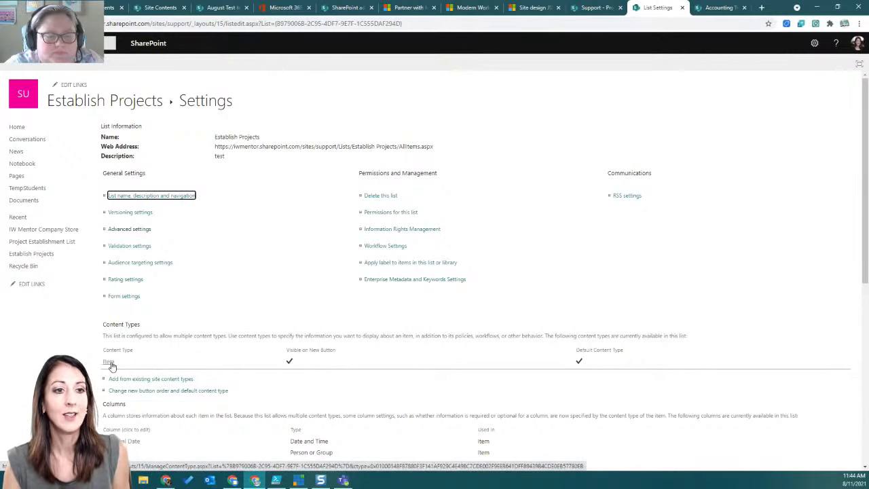
scroll(226, 326, "down", 2)
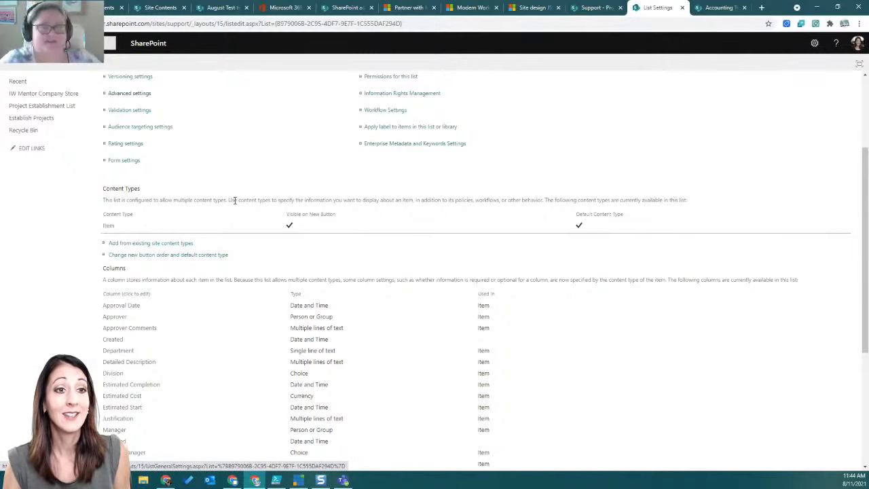
scroll(235, 200, "up", 2)
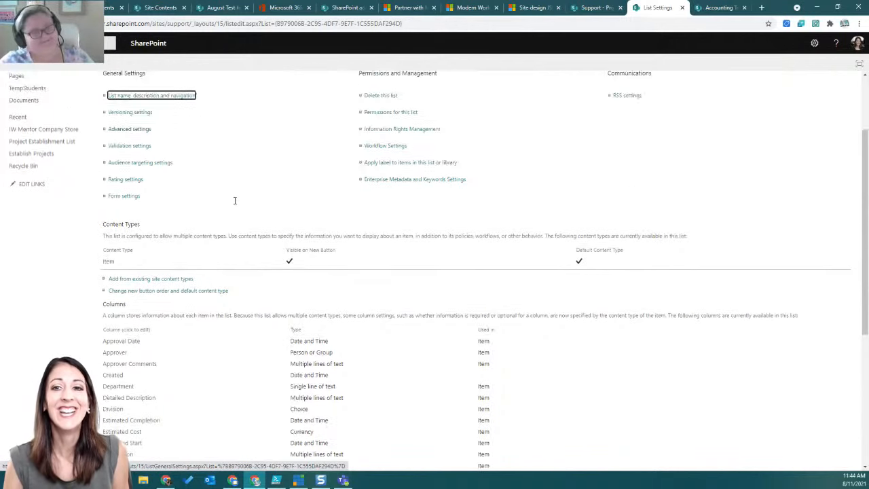
scroll(235, 199, "down", 3)
scroll(235, 201, "up", 2)
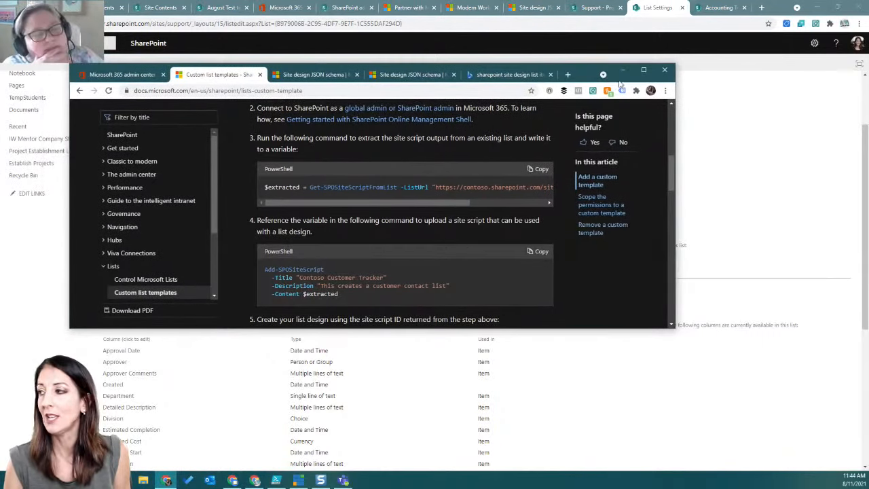
Examine the Site design JSON schema documentation for content type actions, including the Define a new content type section.
double_click(644, 65)
left_click(380, 7)
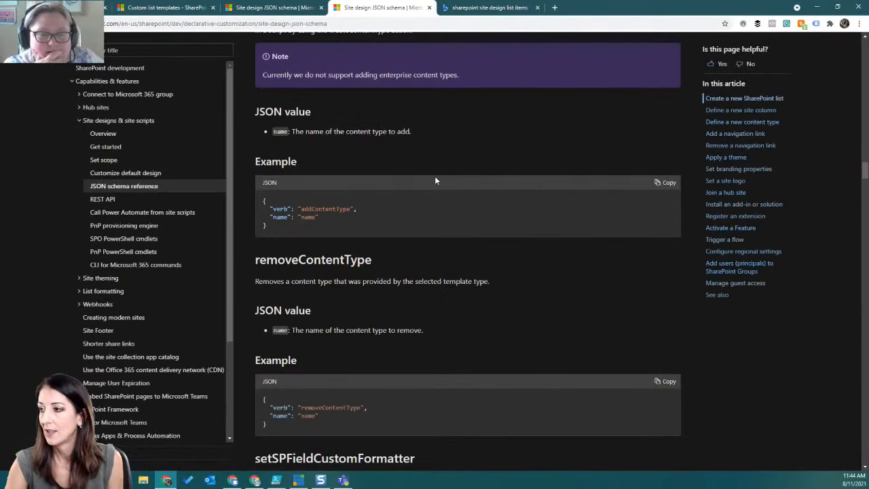
scroll(427, 201, "down", 3)
scroll(427, 200, "down", 4)
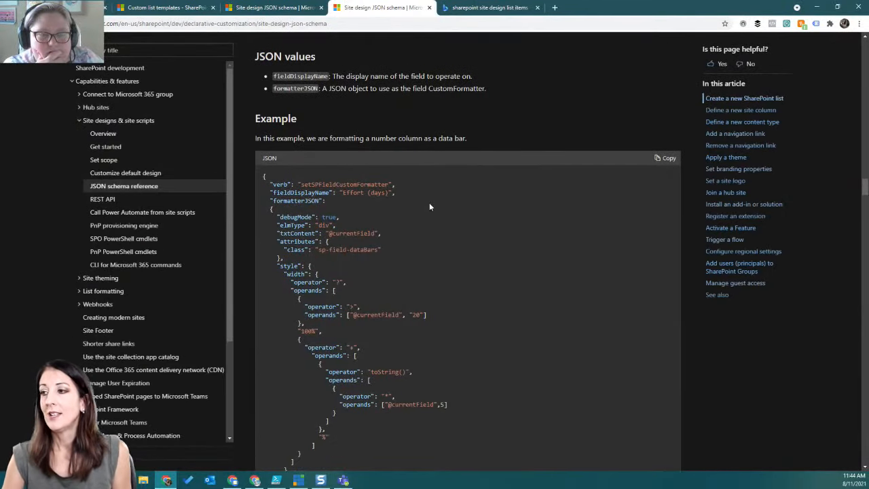
scroll(429, 207, "down", 8)
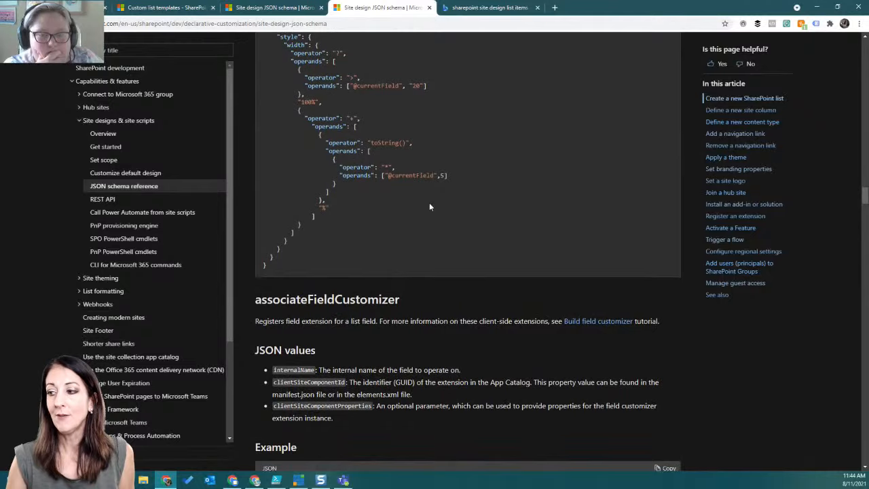
scroll(429, 206, "down", 4)
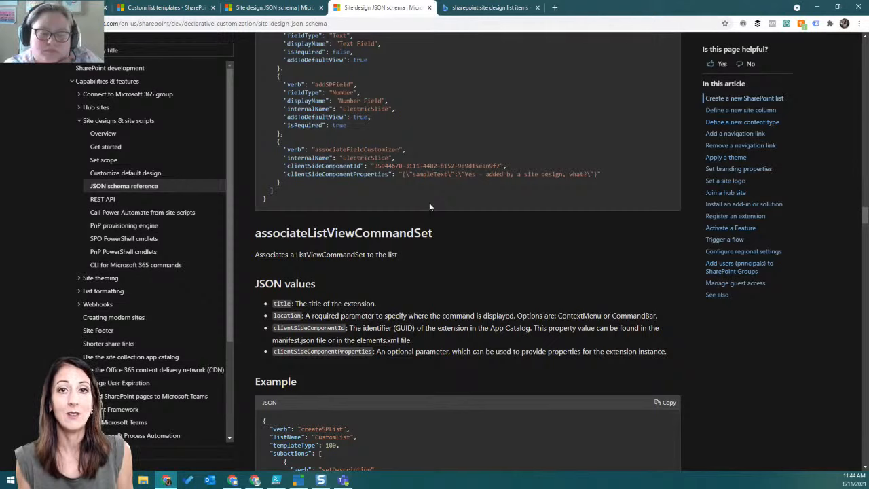
scroll(429, 205, "down", 3)
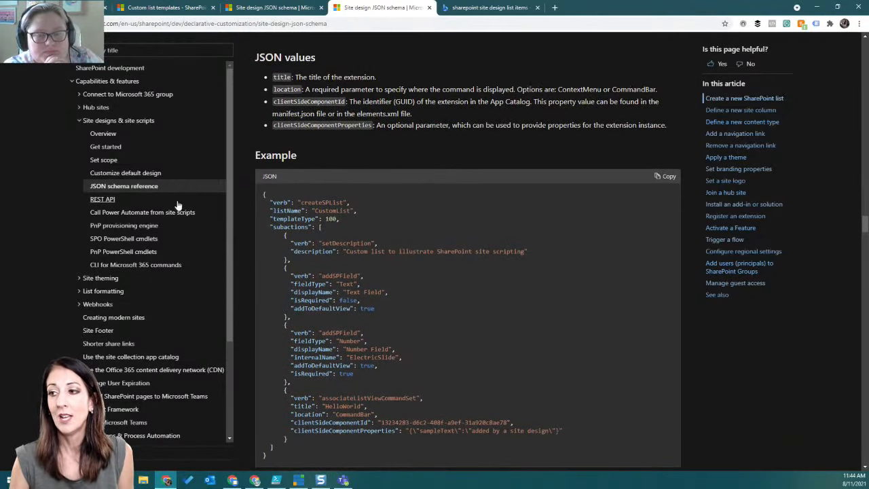
scroll(365, 224, "down", 1)
scroll(335, 215, "down", 6)
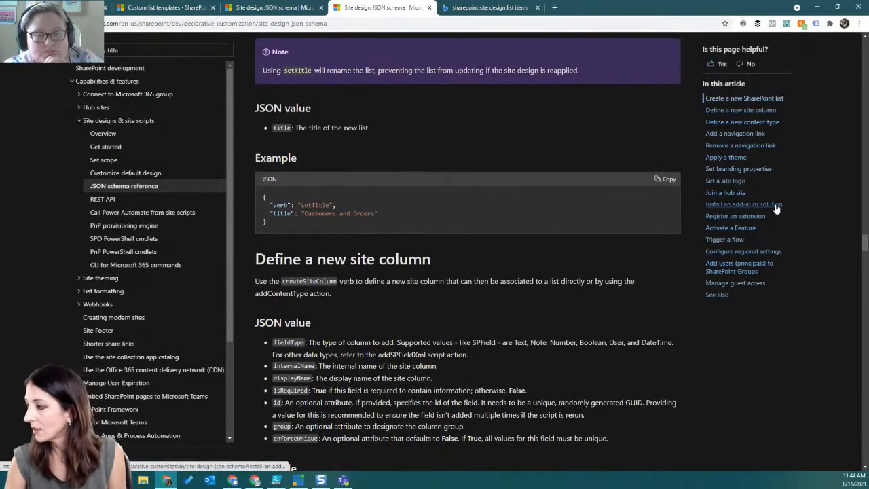
left_click(747, 122)
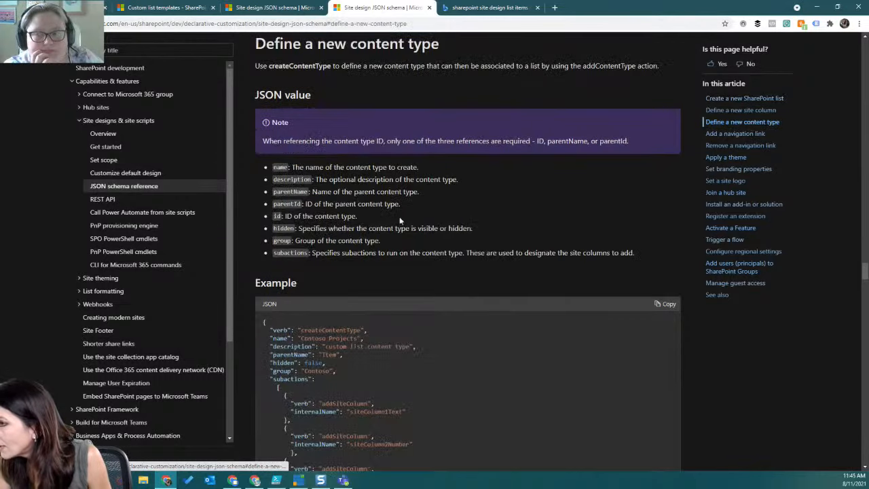
Read the rest of the Define a new content type section, its addSiteColumn subaction, and the navigation link example in the documentation.
scroll(302, 305, "down", 1)
scroll(301, 305, "down", 2)
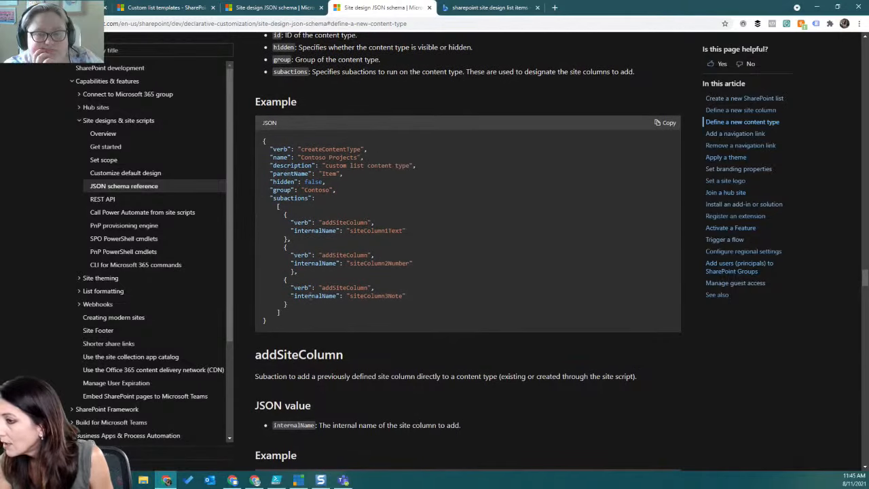
scroll(414, 262, "down", 3)
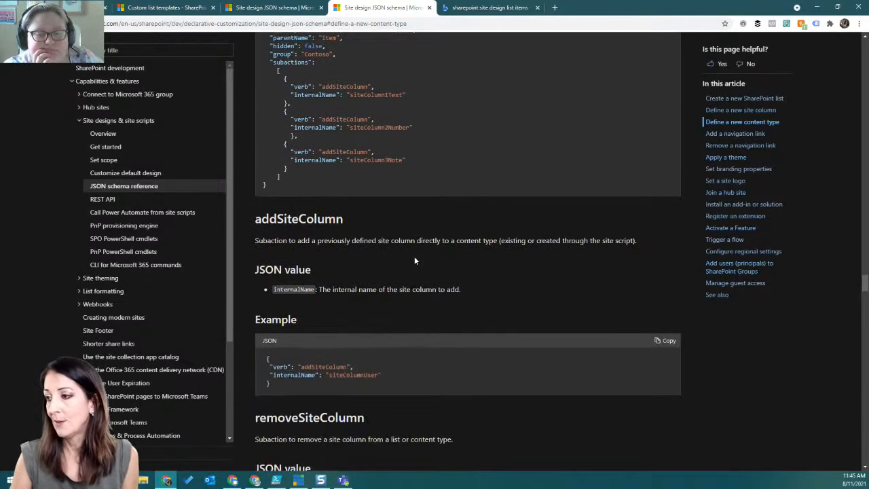
scroll(367, 254, "down", 5)
scroll(367, 258, "down", 8)
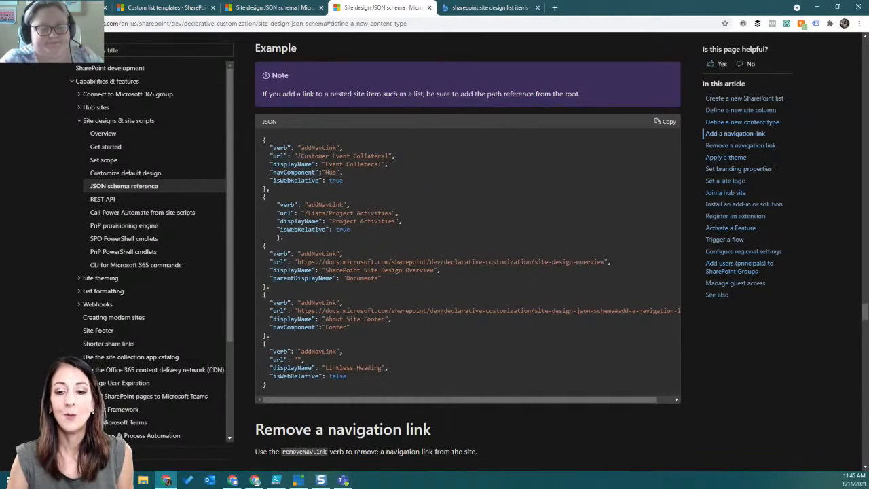
Switch to PowerShell ISE and review the list template script, pointing out the $listscript variable in the Add-SPOListDesign command.
key("alt+Tab")
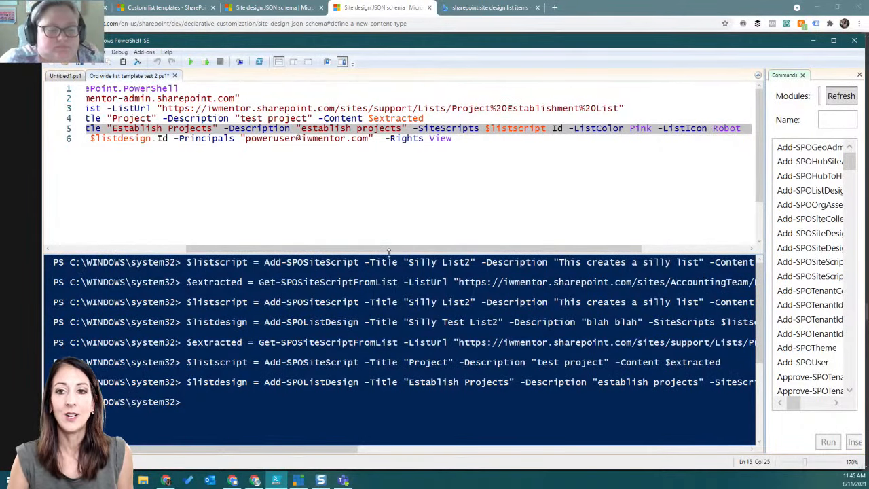
left_click_drag(378, 252, 243, 250)
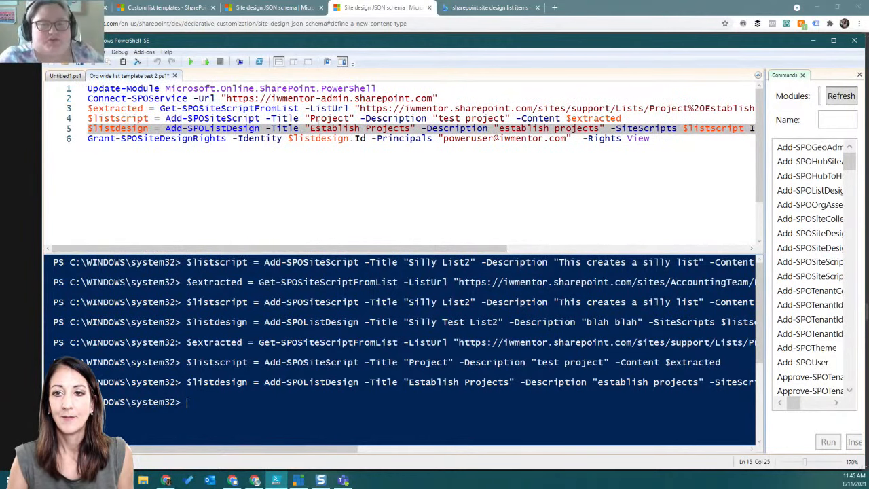
left_click(346, 119)
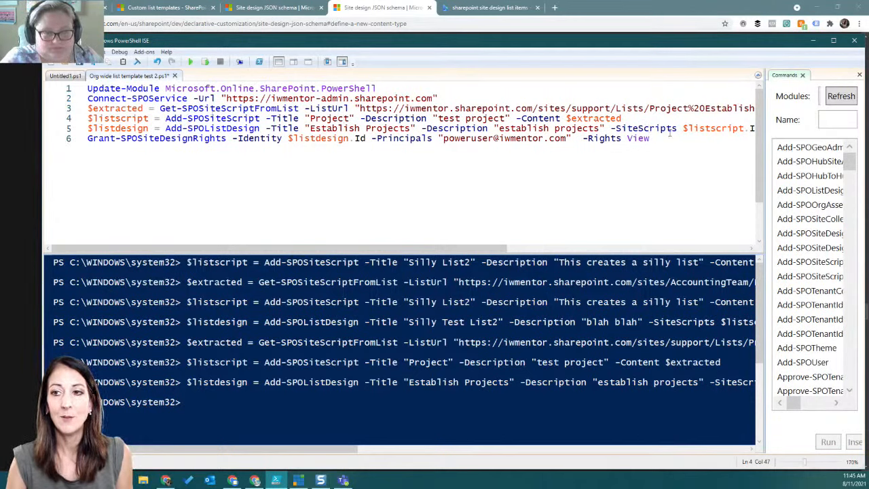
left_click_drag(683, 128, 743, 128)
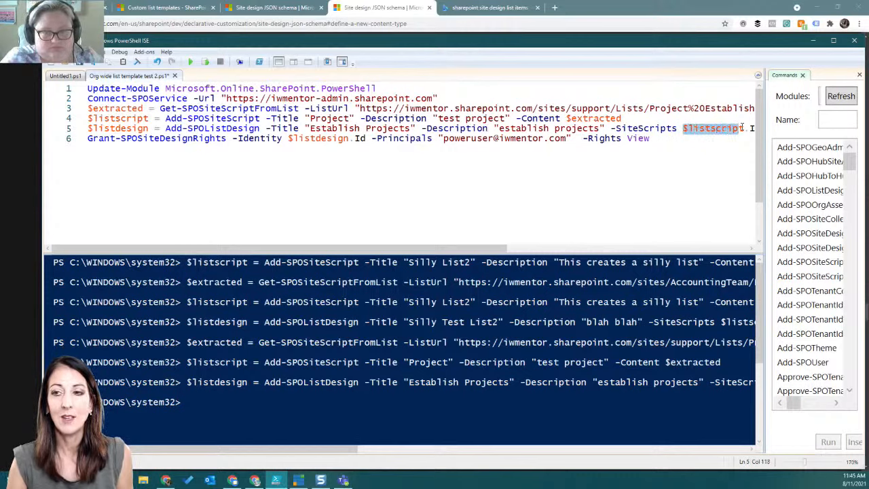
left_click(706, 128)
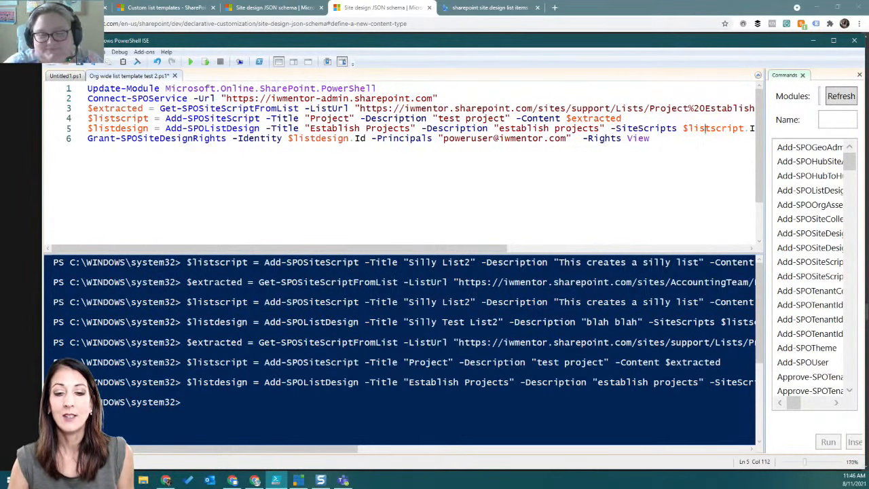
Switch to the Establish Projects list settings in the browser, inspect the Source of Funding column's settings, and return to the list settings.
key("alt+Tab")
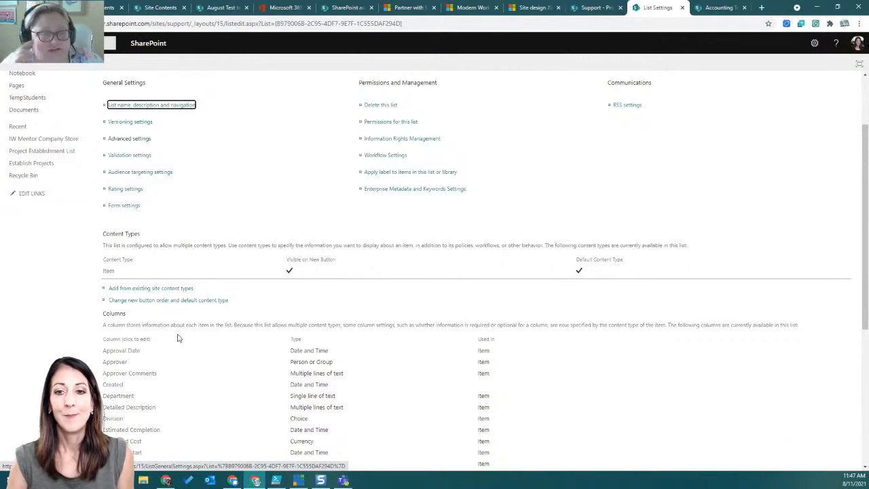
scroll(177, 338, "down", 3)
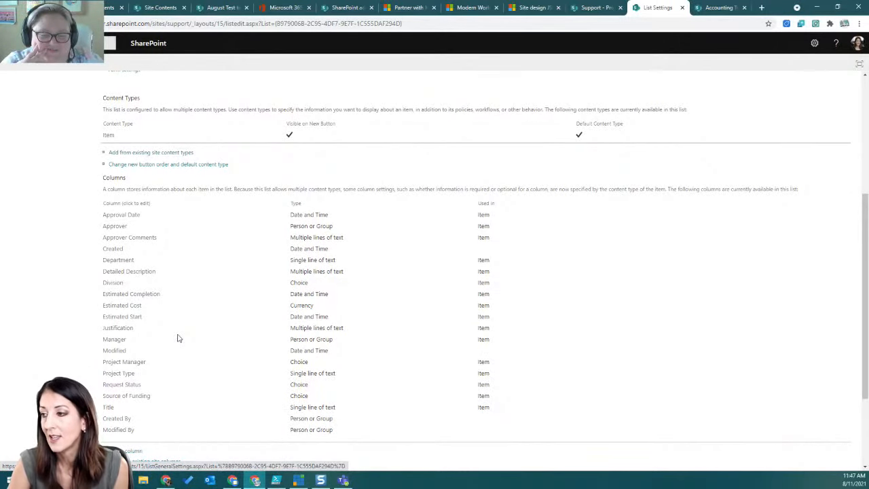
scroll(169, 340, "down", 1)
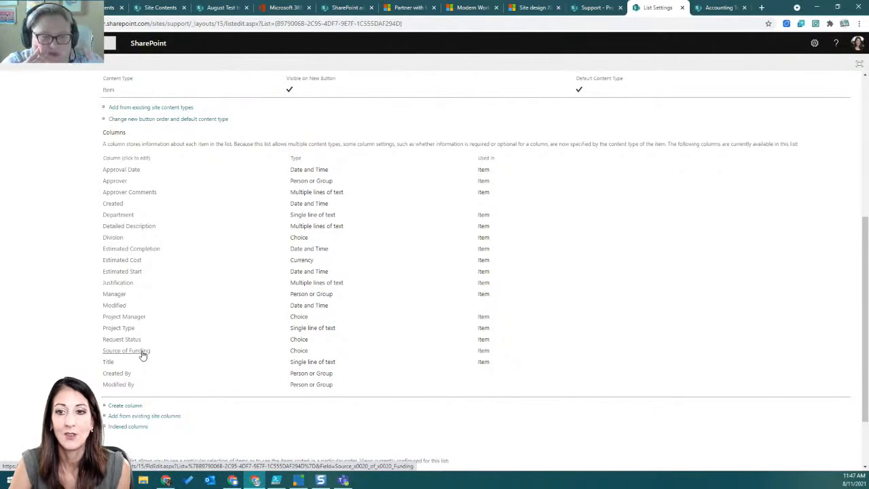
left_click(141, 351)
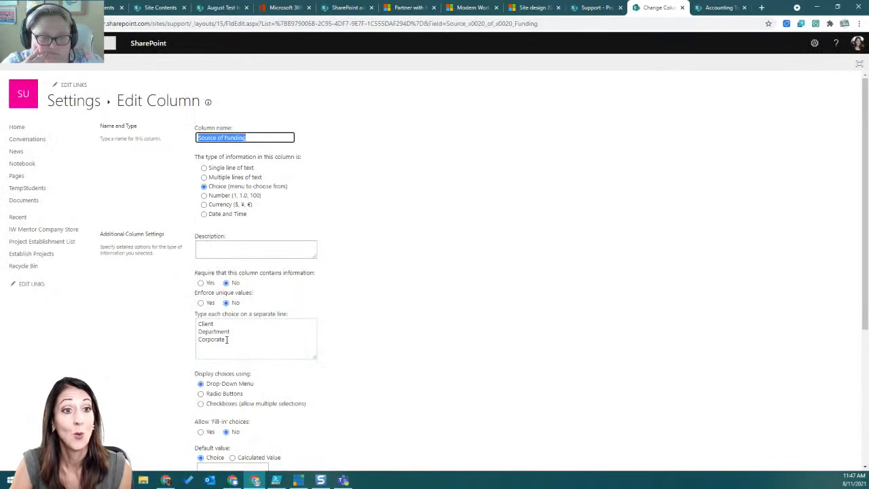
left_click(82, 102)
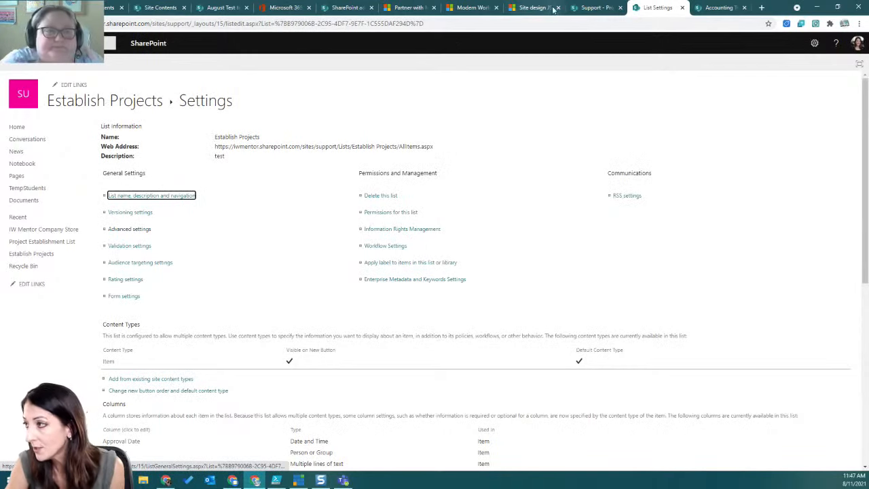
Show the Project Establishment content type in the SharePoint admin center and check the site column settings of Source of Funding.
left_click(346, 5)
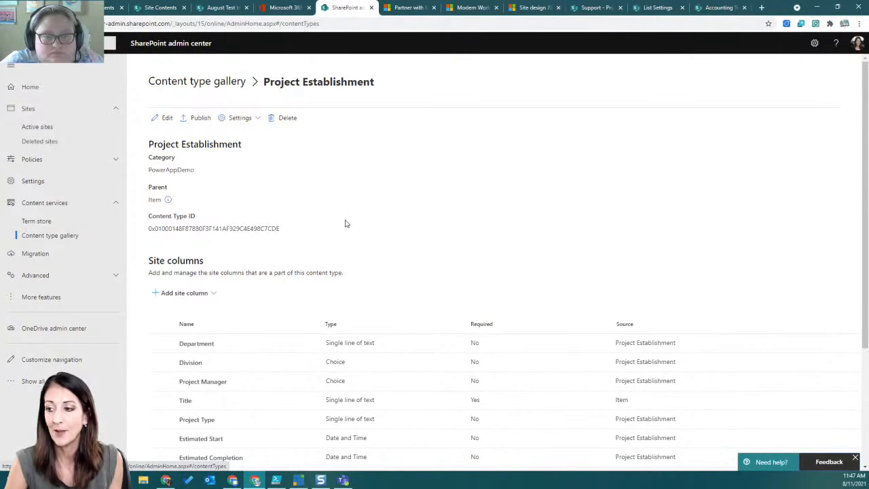
scroll(339, 231, "down", 3)
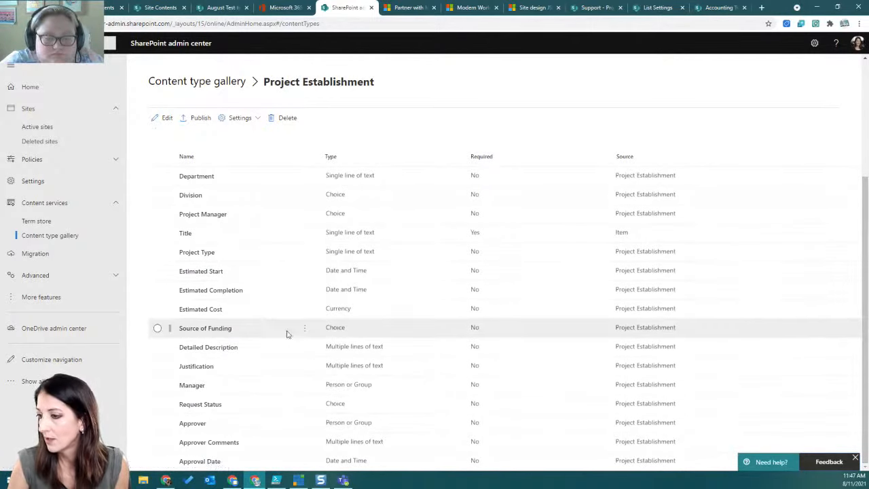
left_click(218, 328)
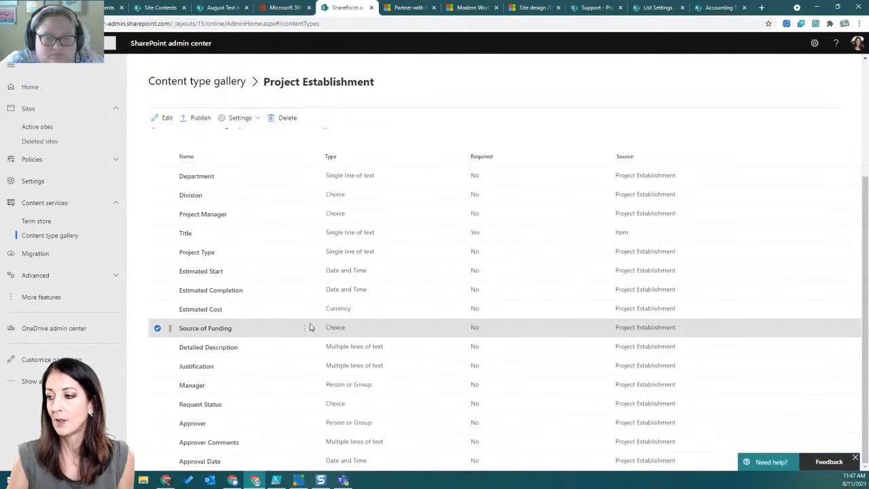
left_click(304, 329)
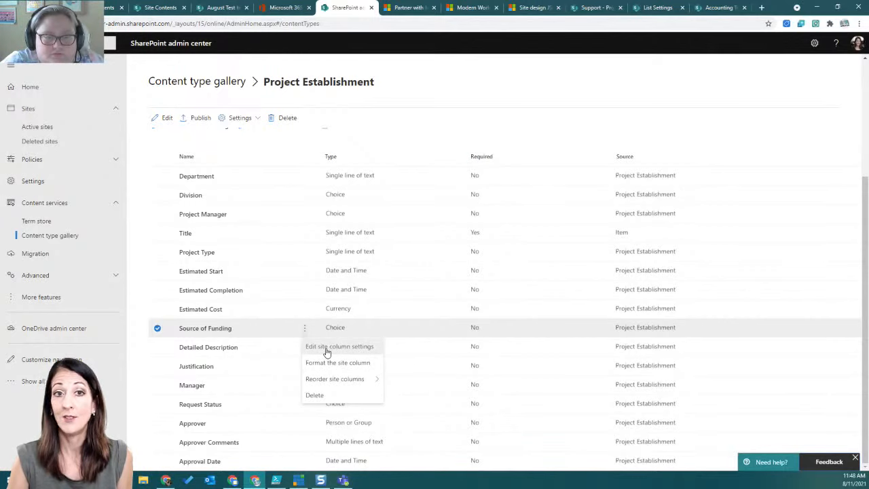
left_click(326, 351)
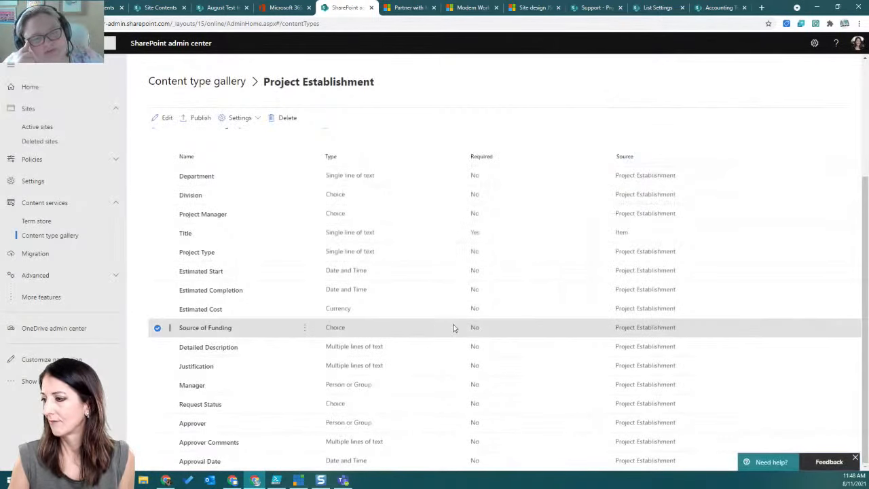
Check the column formatting options of the Source of Funding site column and close them without saving.
right_click(210, 328)
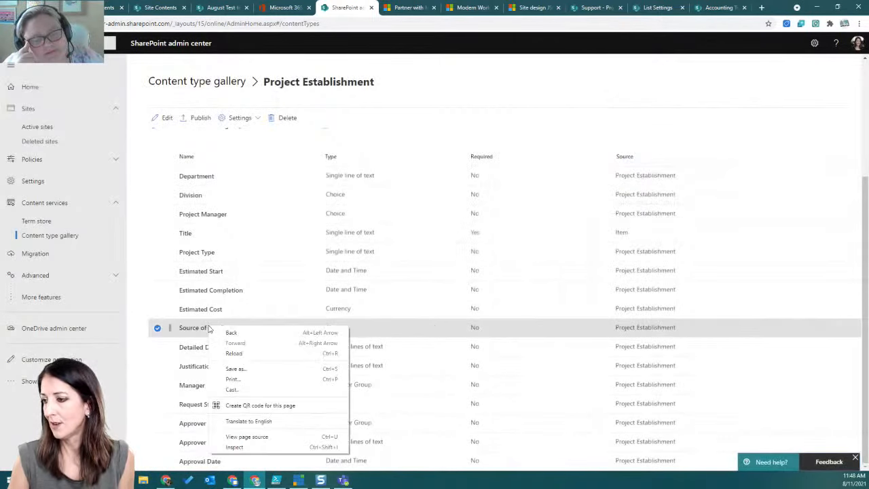
left_click(200, 330)
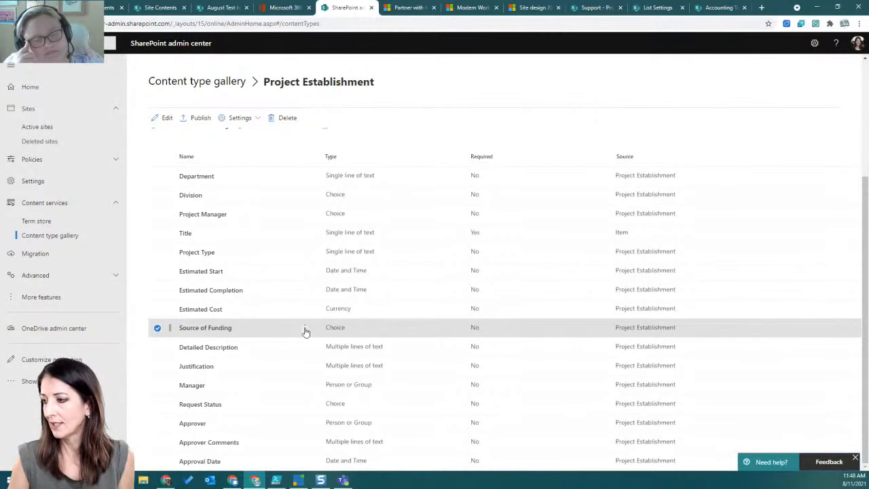
left_click(305, 328)
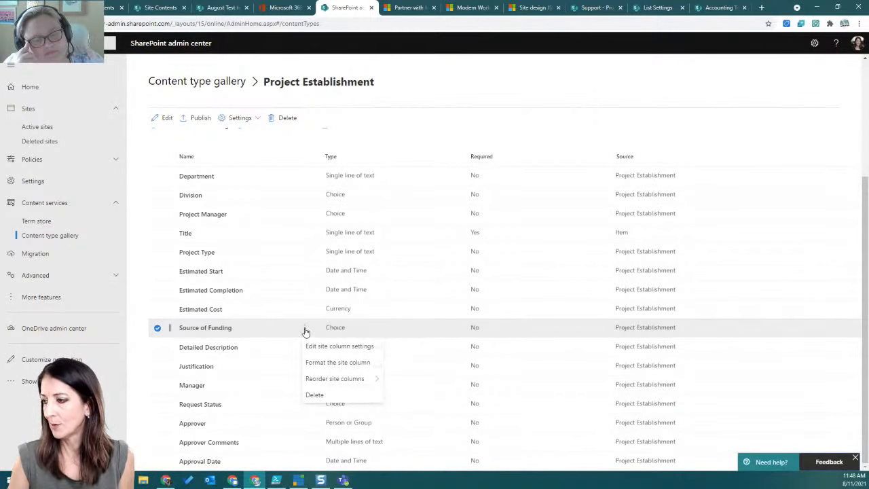
left_click(322, 364)
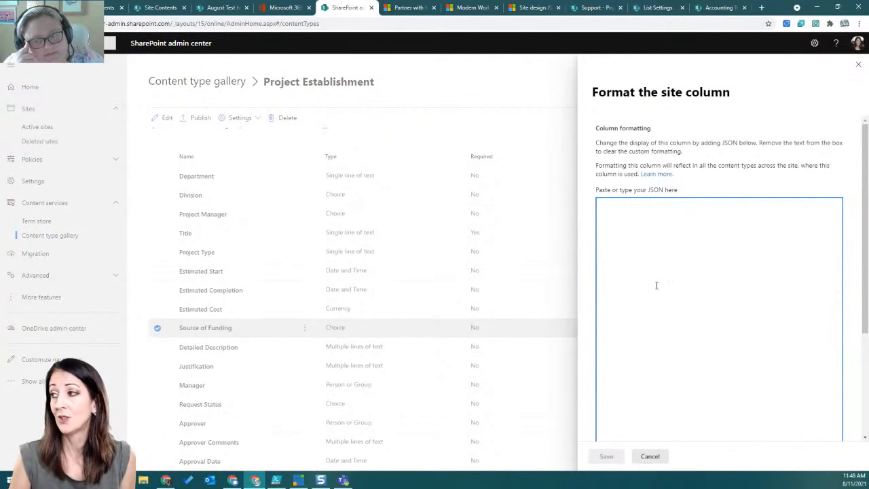
scroll(675, 303, "down", 2)
left_click(653, 457)
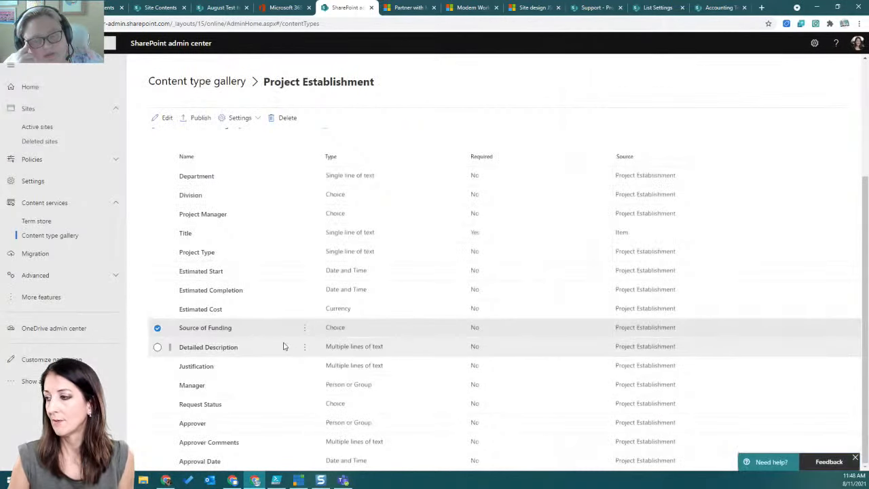
Inspect the Project Establishment content type's advanced settings and its name, description and category details, without changing anything.
left_click(250, 119)
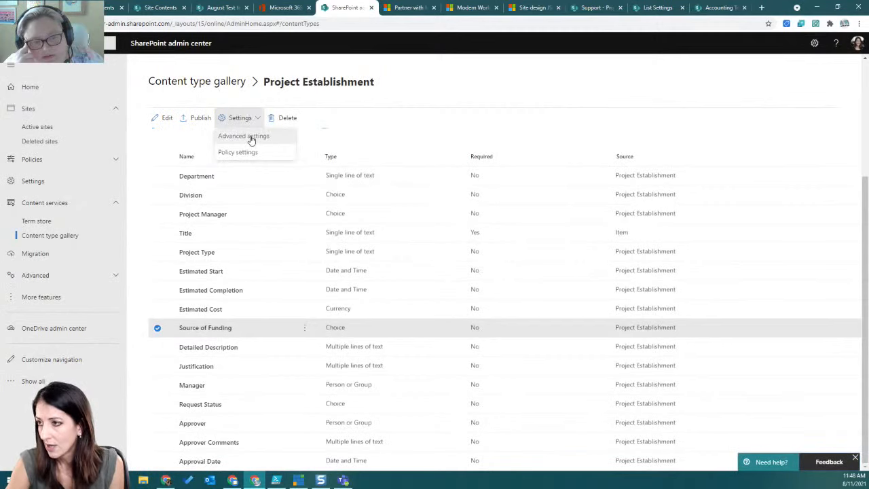
left_click(249, 137)
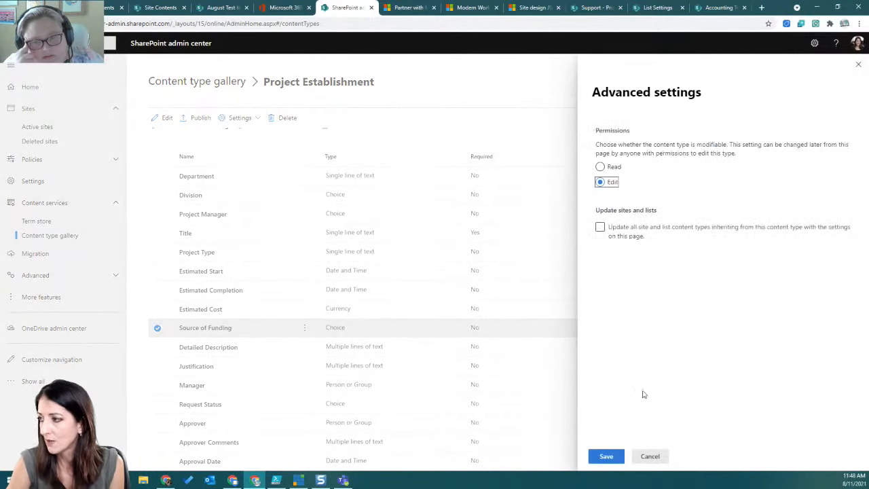
left_click(649, 456)
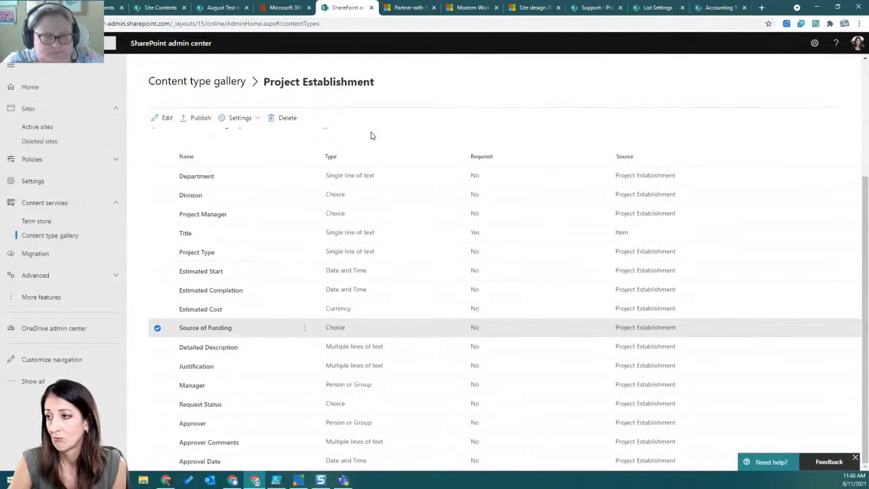
scroll(370, 136, "up", 3)
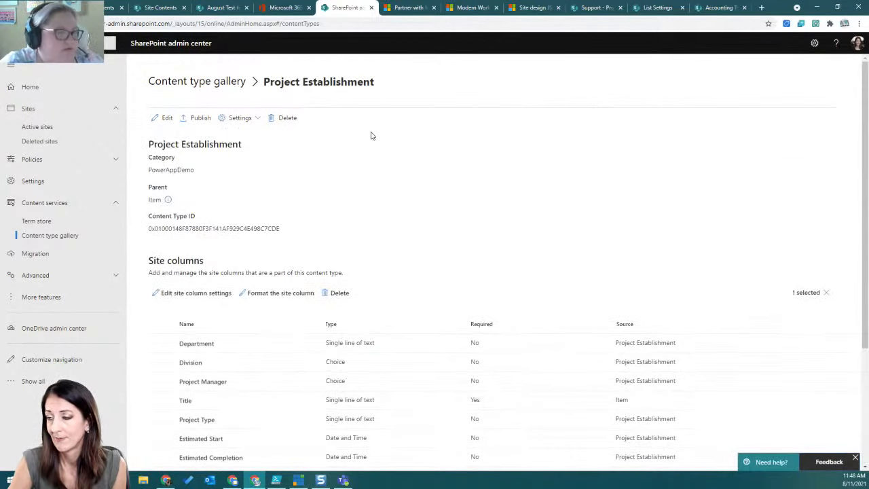
left_click(168, 118)
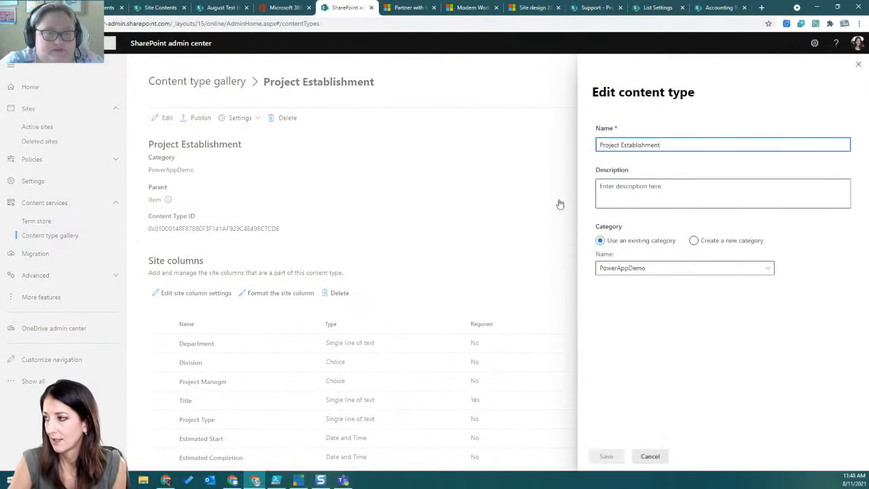
left_click(651, 456)
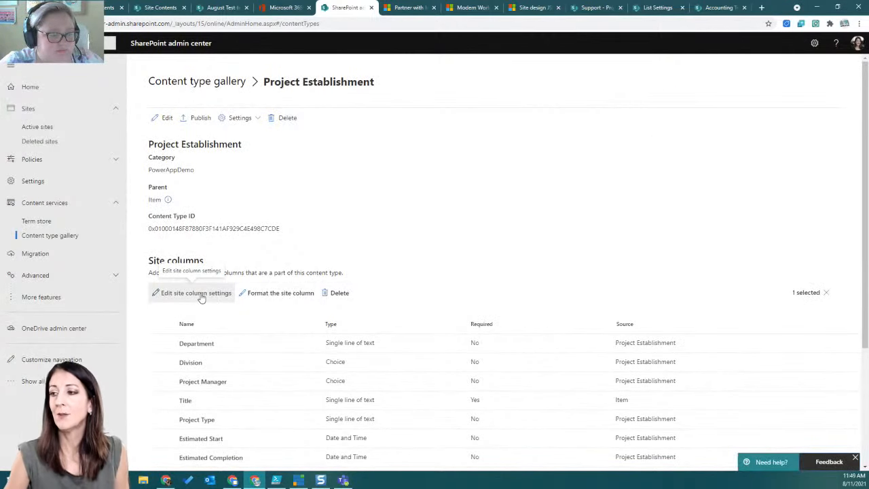
Recheck the visibility and requirement options in Source of Funding's site column settings, and close them without saving.
scroll(198, 272, "down", 3)
scroll(194, 253, "up", 3)
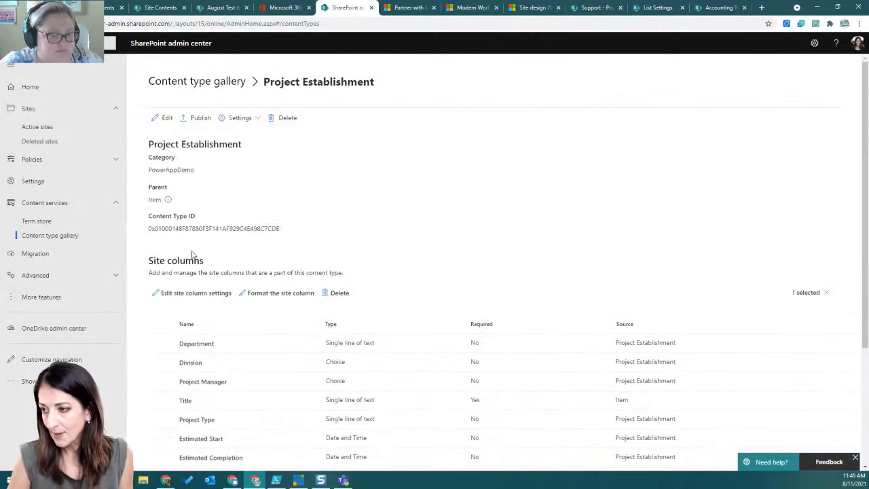
left_click(182, 296)
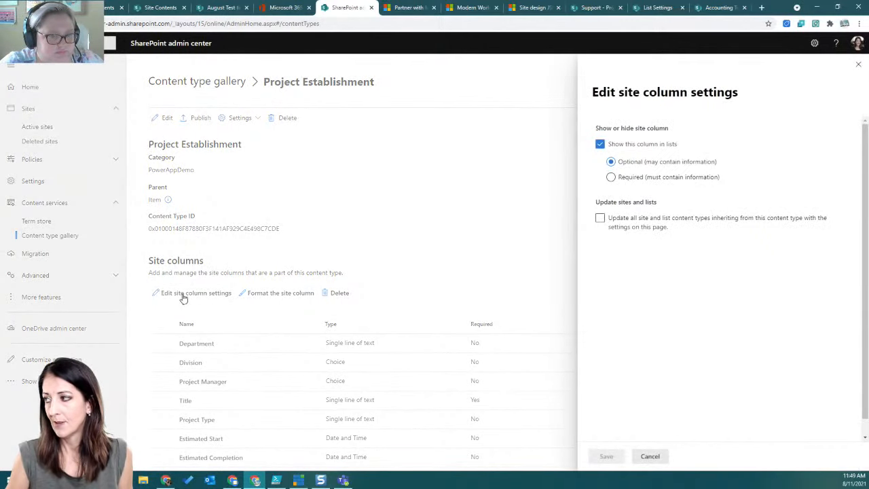
left_click(653, 457)
Return to the full content type gallery and select the Project Establishment content type.
left_click(38, 222)
left_click(40, 239)
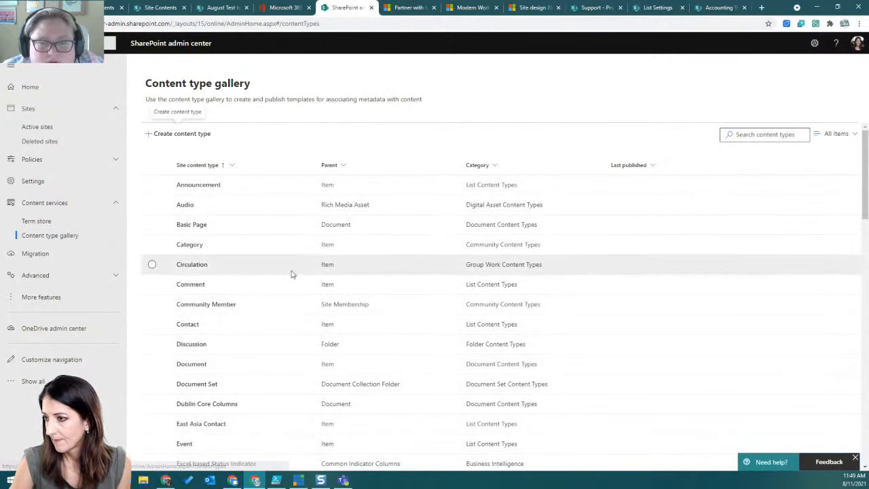
scroll(273, 290, "down", 7)
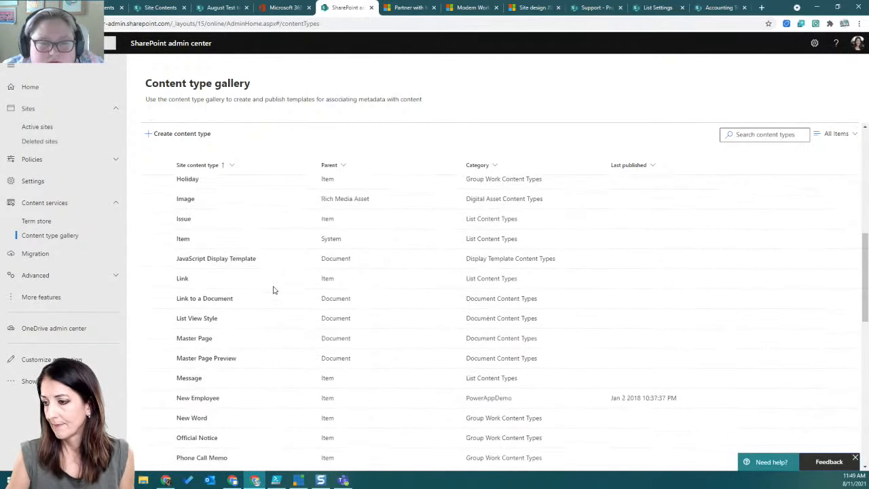
scroll(273, 290, "down", 5)
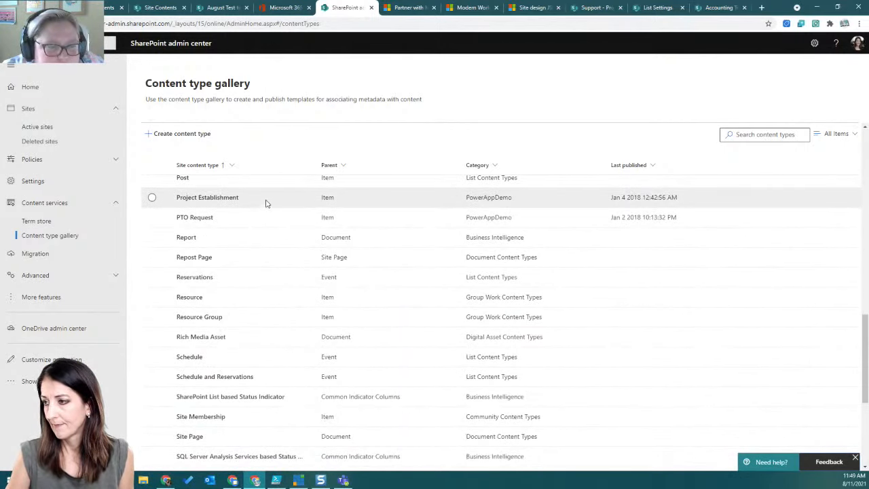
left_click(266, 199)
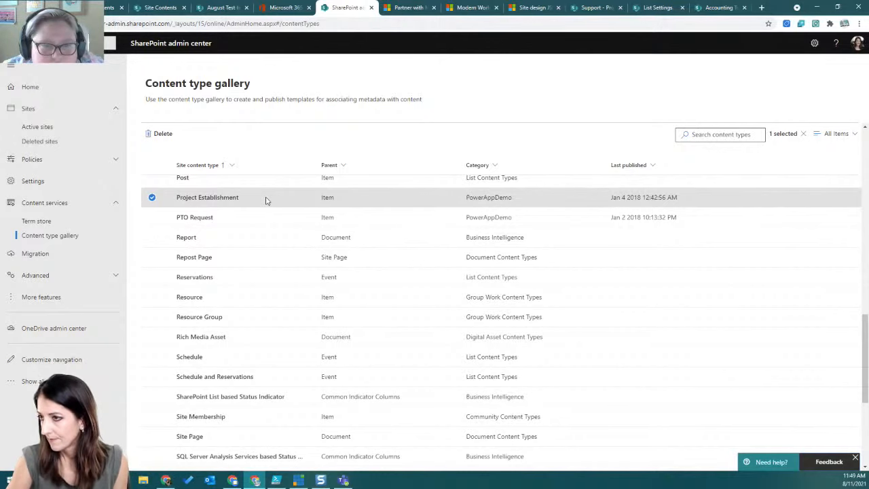
Look into the Project Establishment content type, and search the active sites for "hub".
left_click(229, 198)
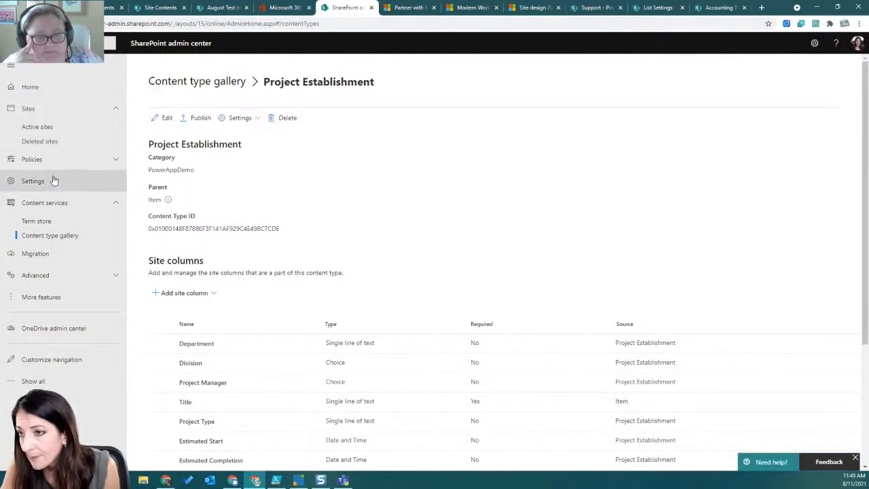
left_click(42, 127)
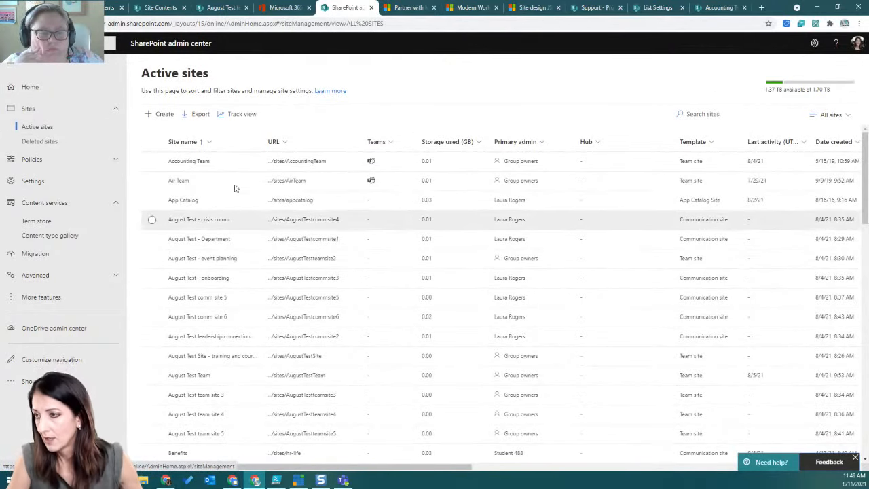
scroll(208, 349, "down", 5)
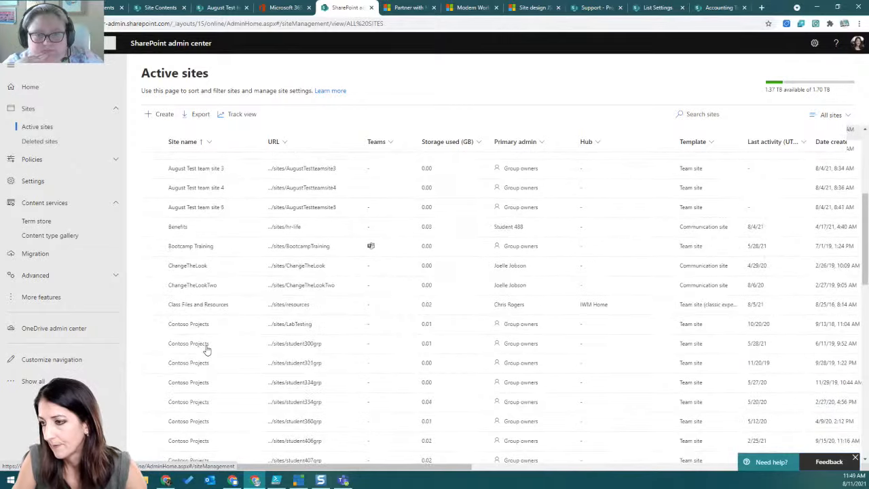
scroll(208, 349, "down", 5)
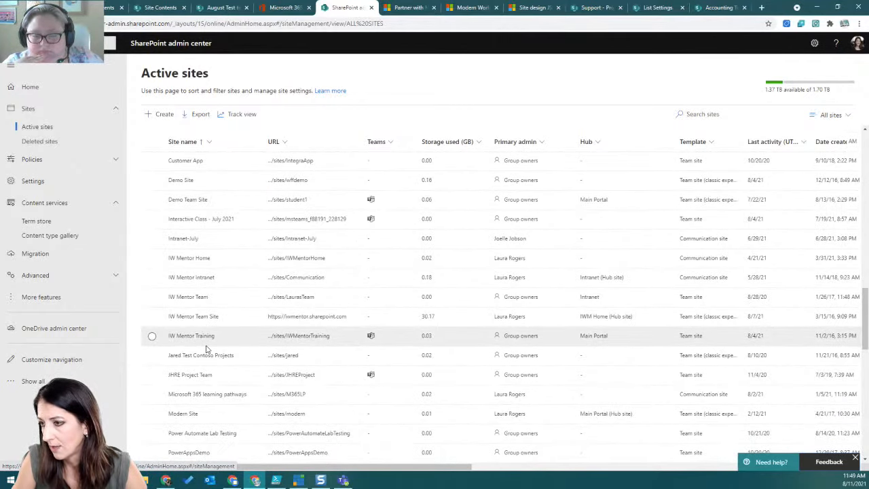
left_click(709, 115)
type("hub")
key("Return")
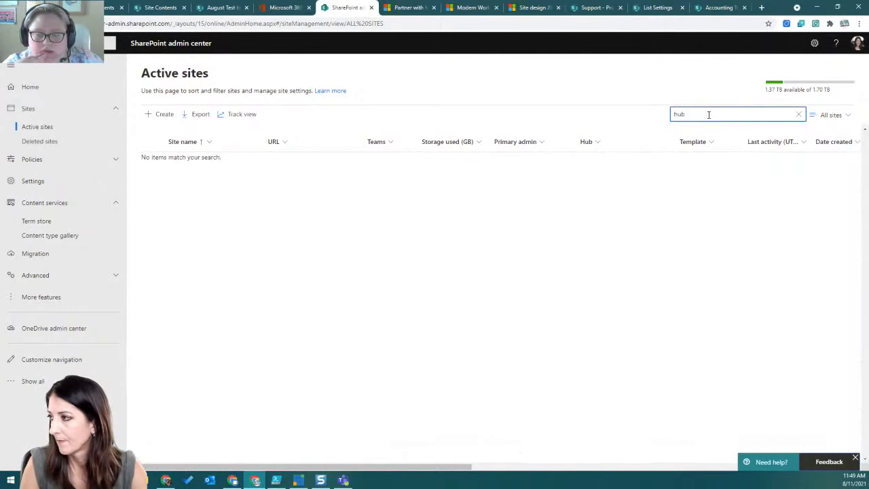
Search the active sites for "cthub", "type" and "contenttype", and clear the search.
left_click_drag(707, 115, 656, 115)
type("ct")
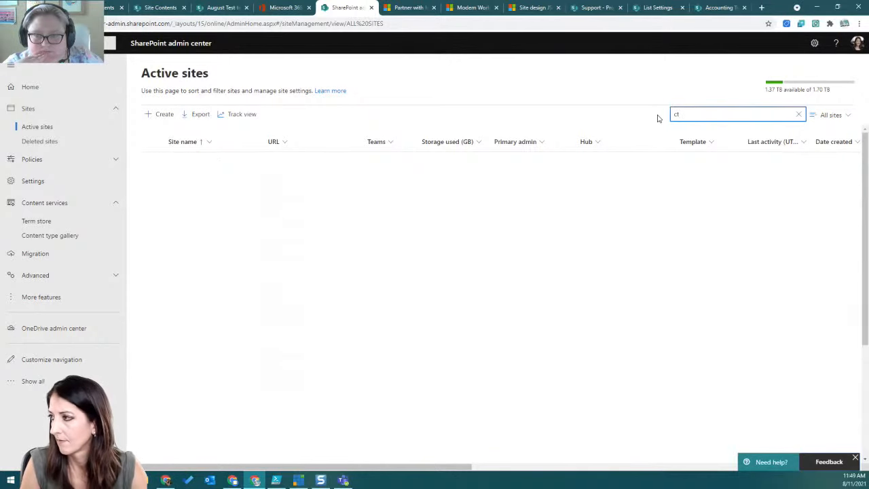
key("Return")
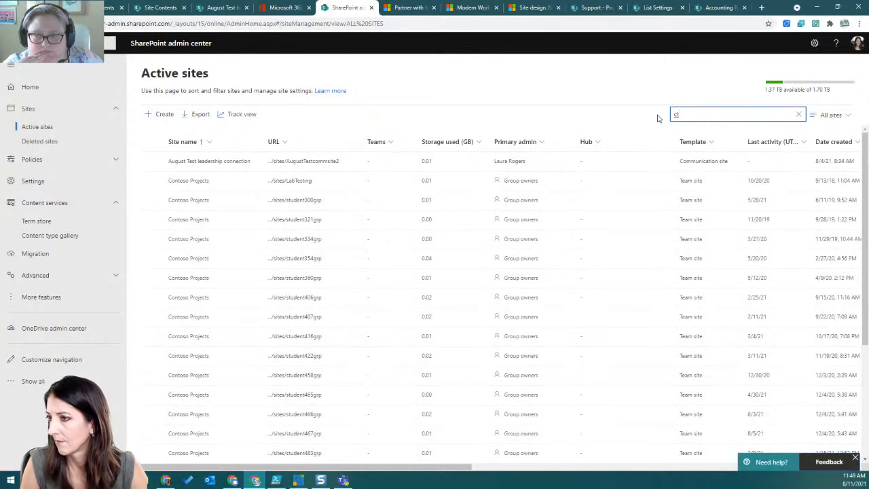
key("Return")
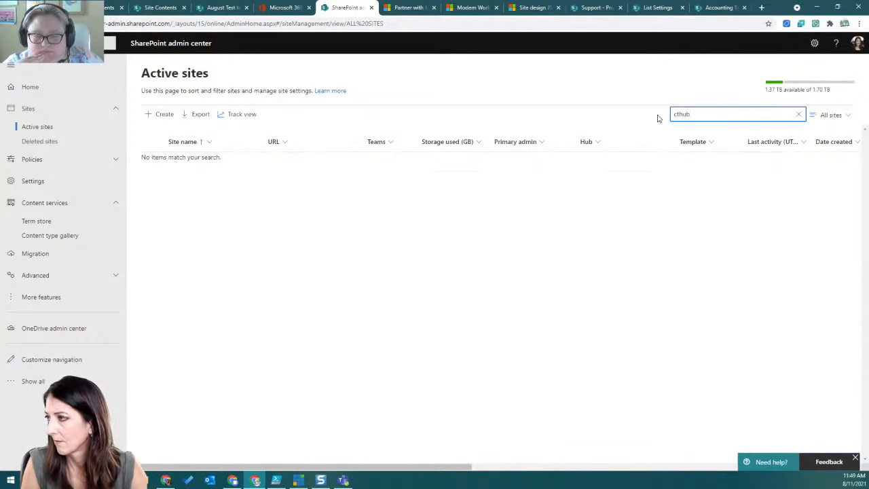
key("BackSpace")
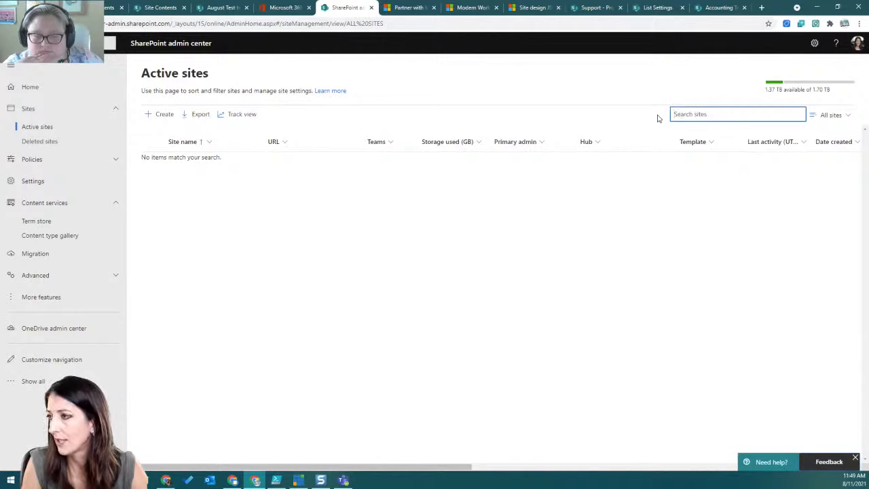
type("type")
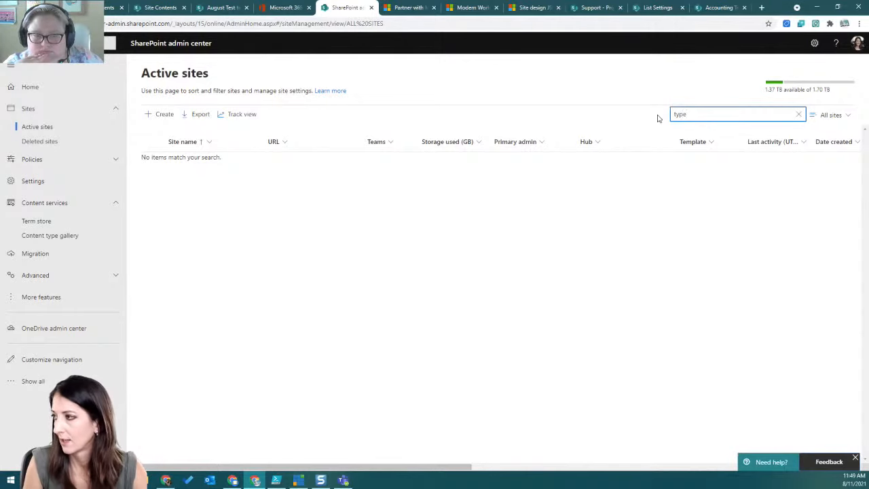
double_click(679, 114)
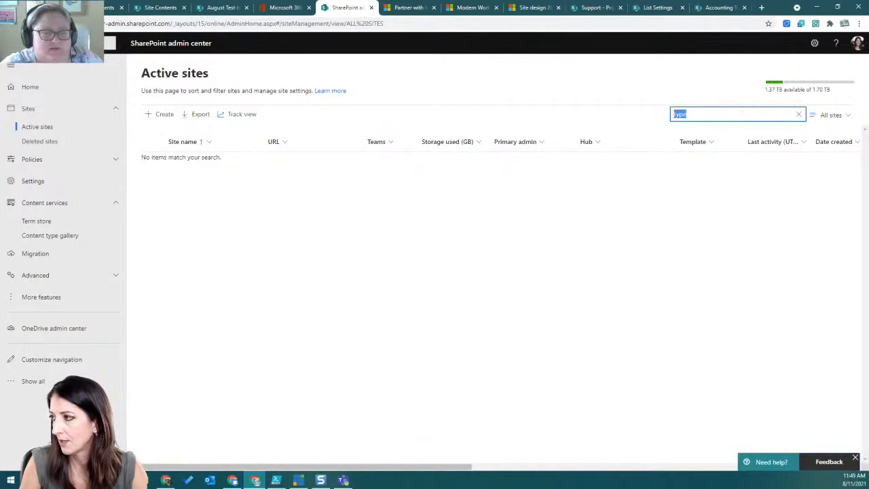
type("content")
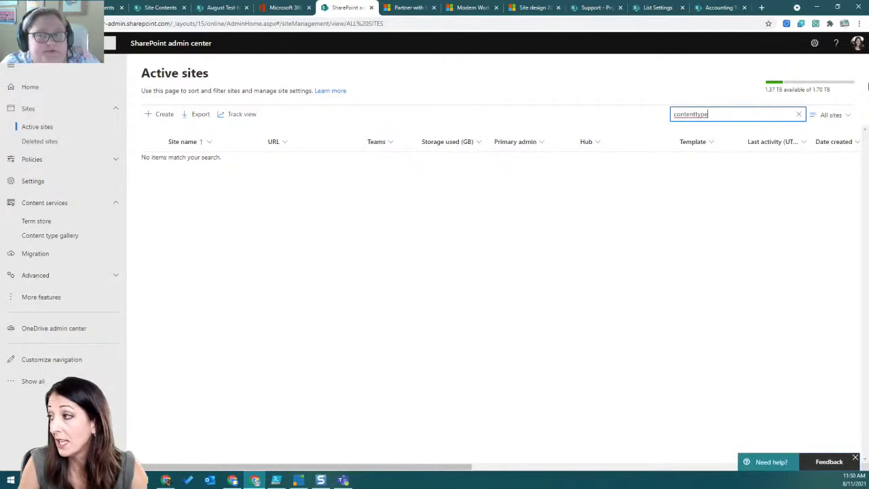
left_click(799, 114)
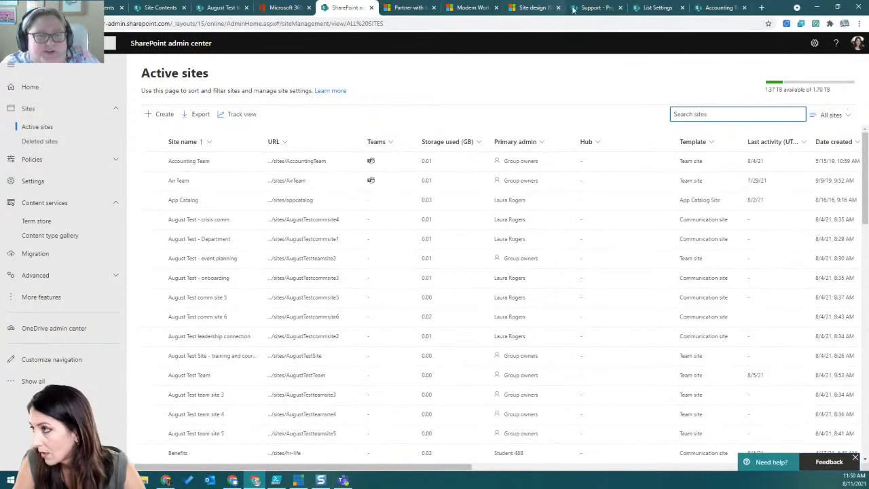
Try to load the content type hub site by replacing the Support list's path after /sites/ with cthub.
left_click(594, 7)
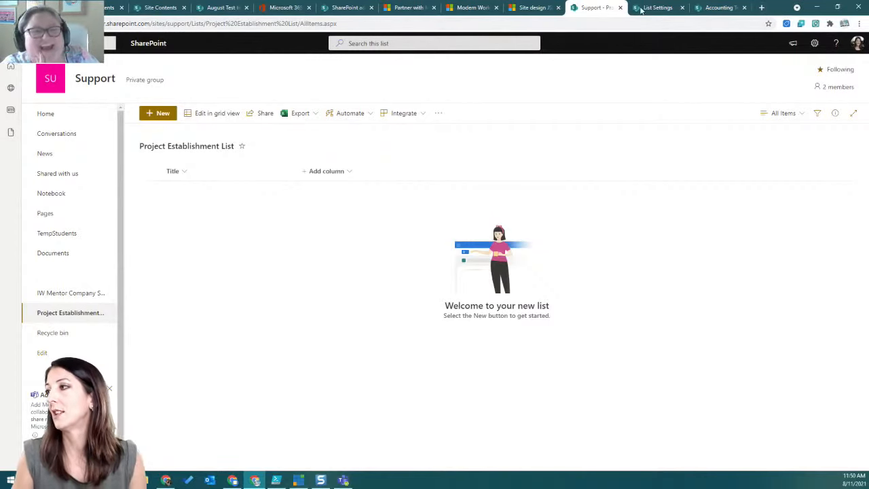
left_click(285, 24)
left_click(208, 24)
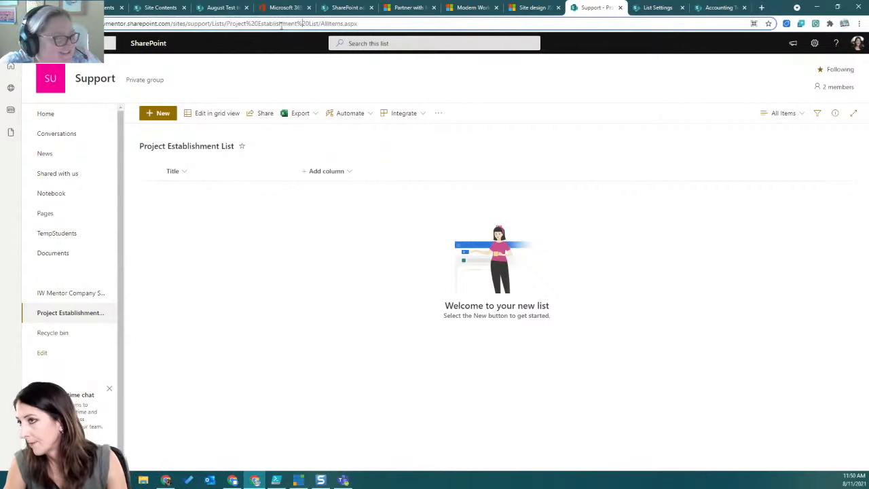
left_click_drag(188, 24, 563, 26)
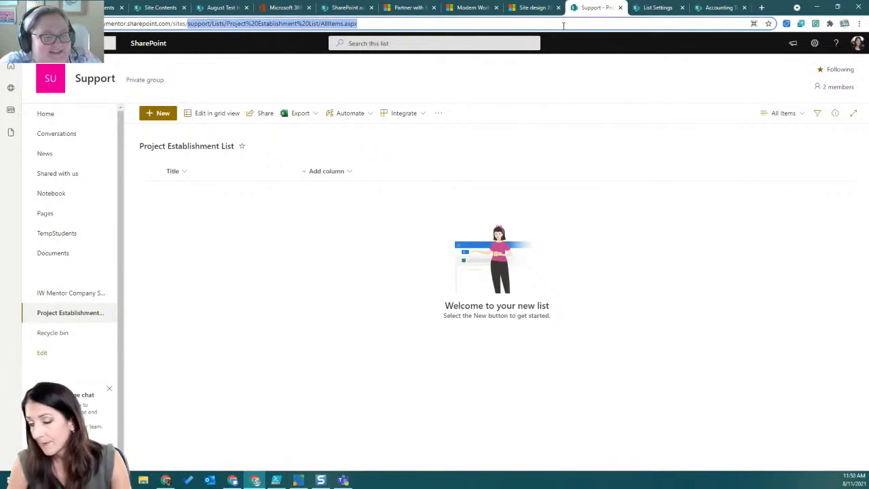
type("cthub")
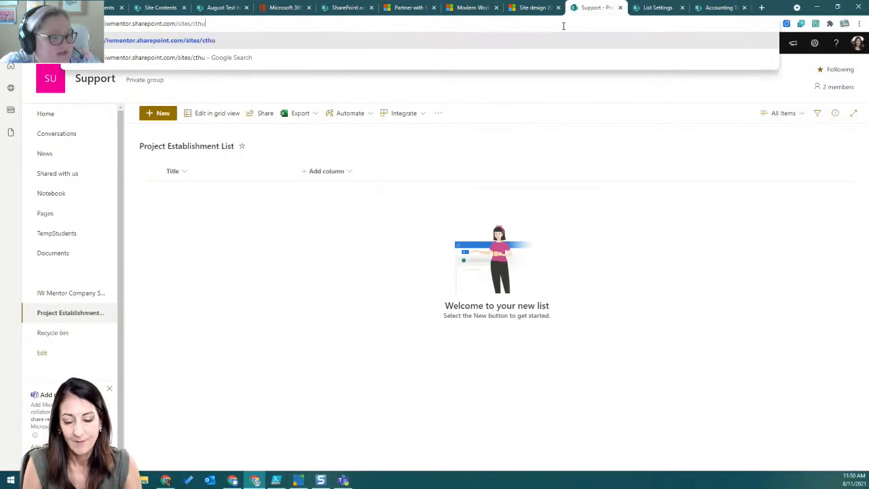
key("Return")
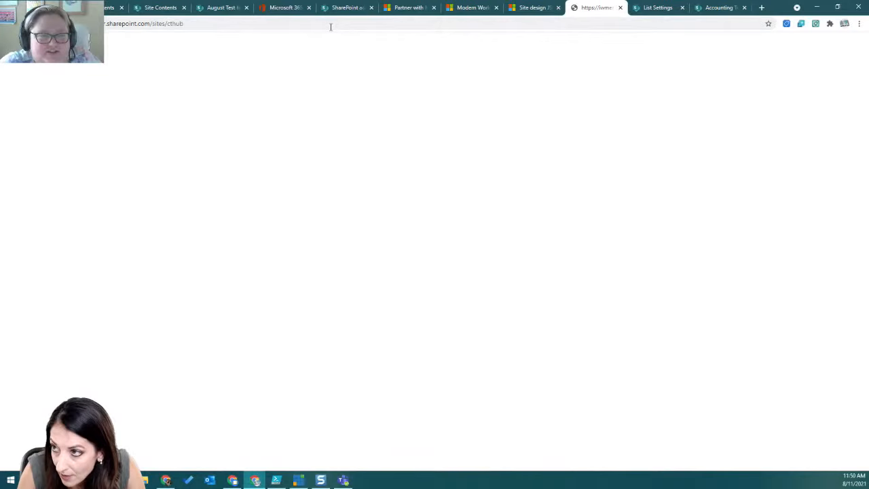
Load the content type hub site by changing the site name in the address to contenttypehub.
left_click(185, 21)
double_click(190, 23)
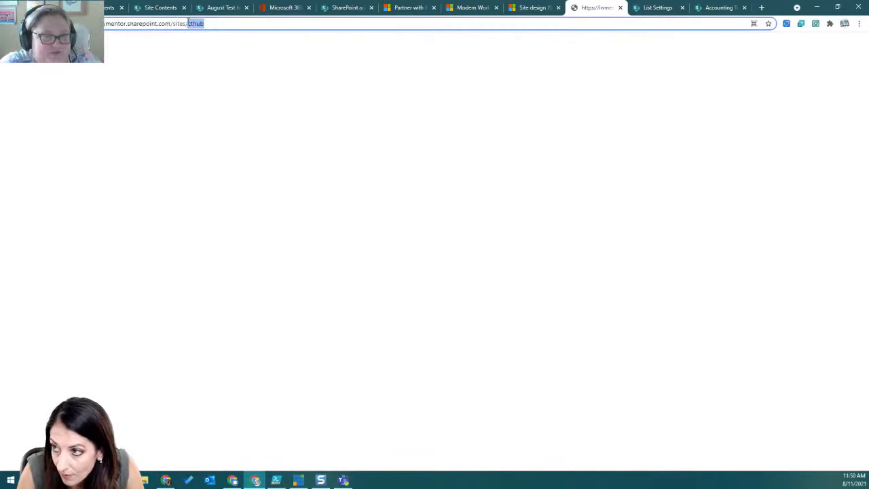
type("contenttypehub")
key("Return")
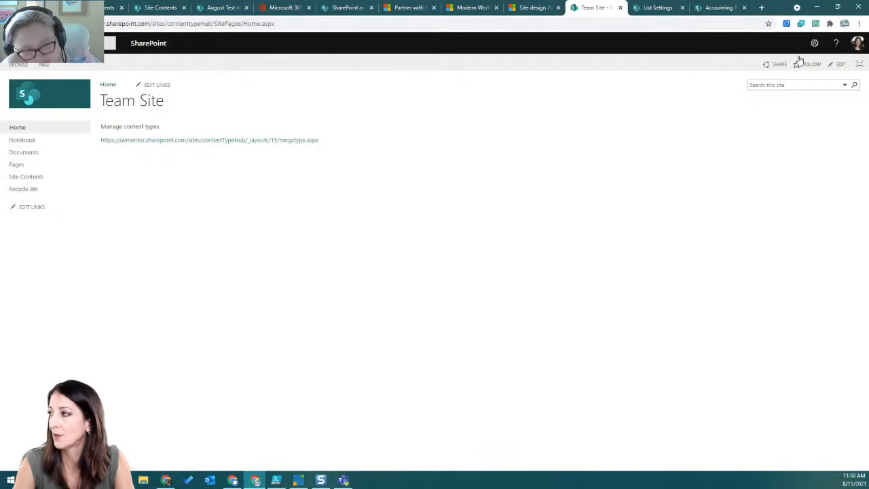
Check where the hub's site settings lead for site content types, and return to the hub's home page.
left_click(307, 141)
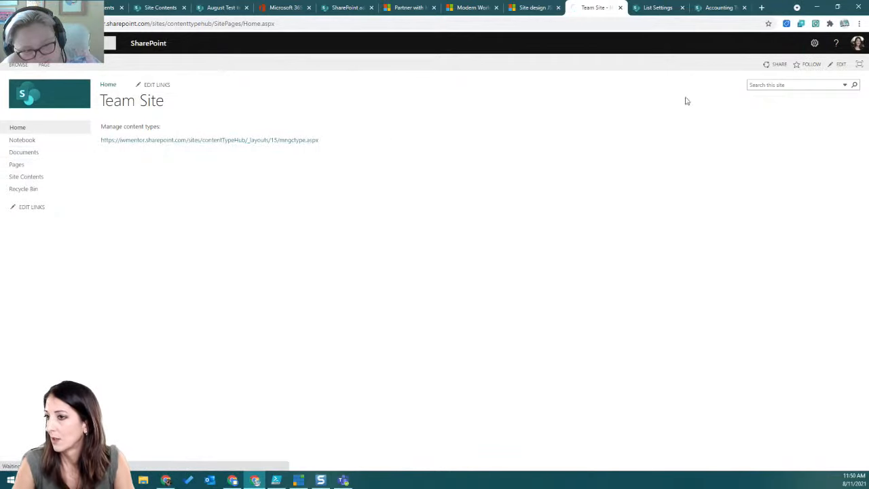
left_click(814, 44)
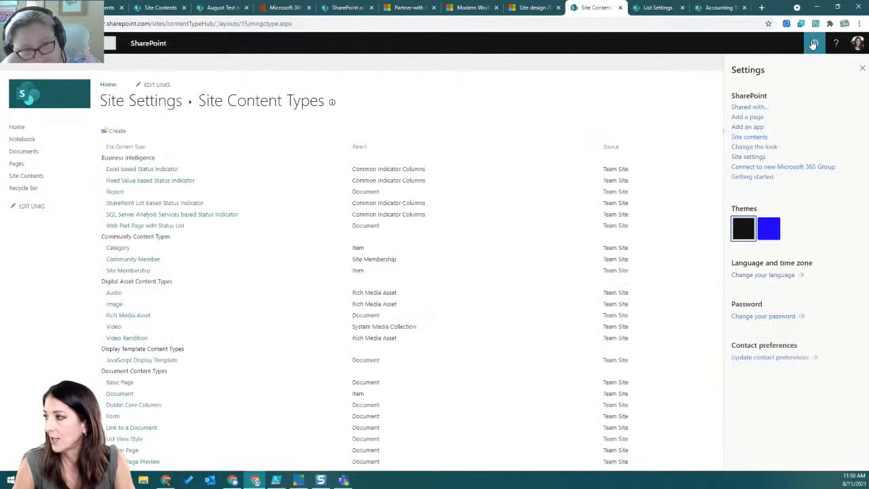
left_click(753, 157)
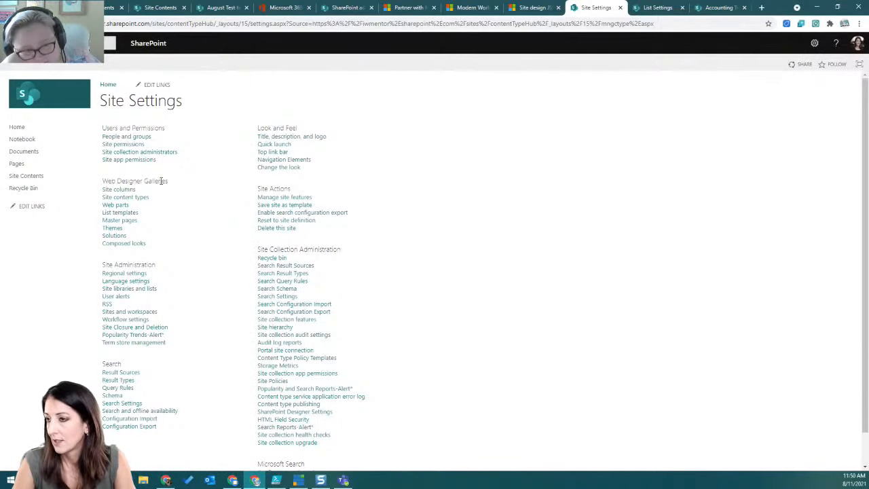
left_click(137, 197)
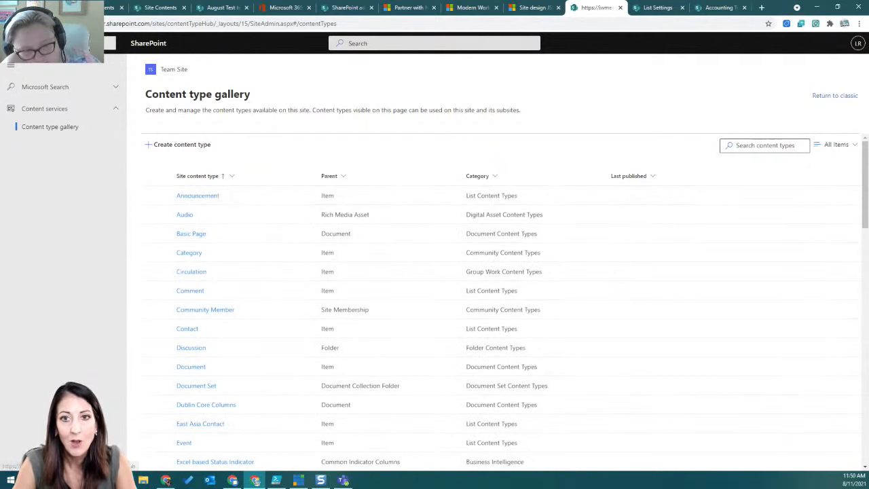
key("alt+Left")
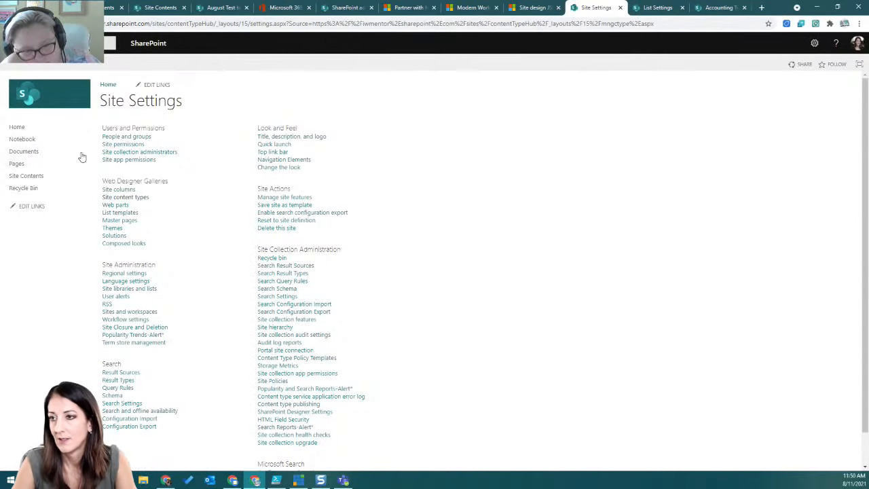
left_click(20, 128)
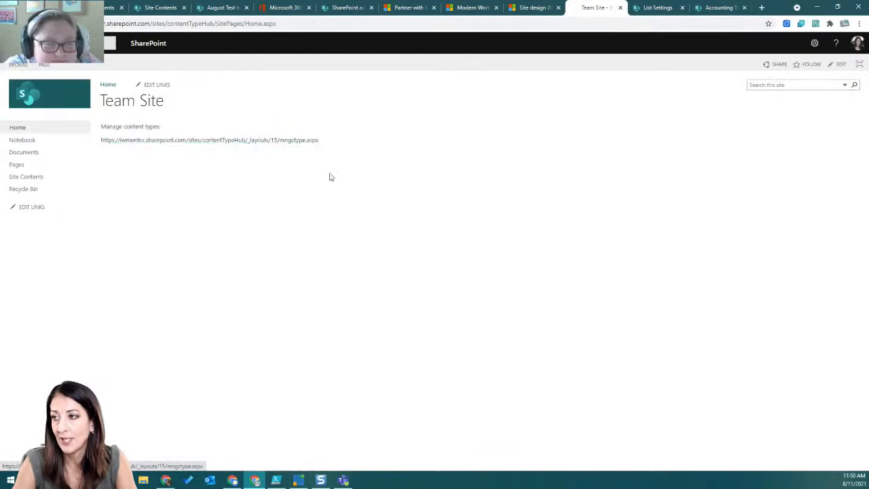
Open the Project Establishment content type from the hub's classic list of site content types and show its columns.
left_click(198, 144)
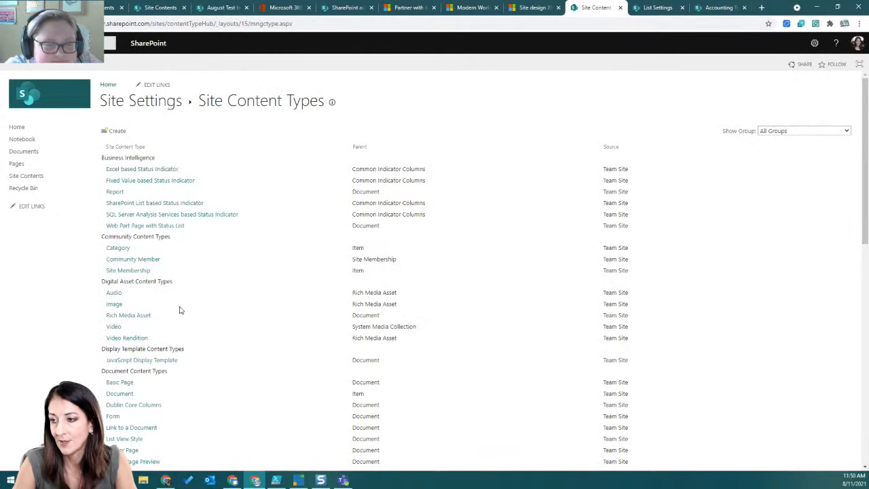
scroll(180, 310, "down", 4)
scroll(180, 310, "up", 4)
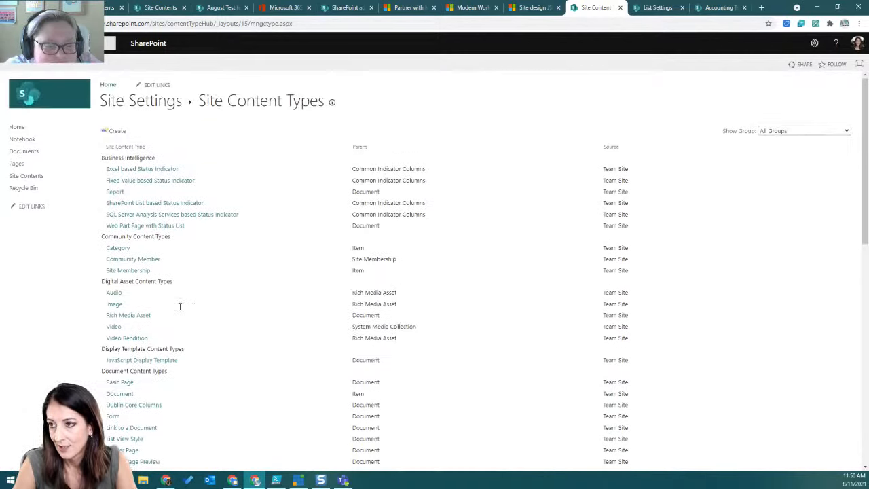
scroll(180, 306, "down", 10)
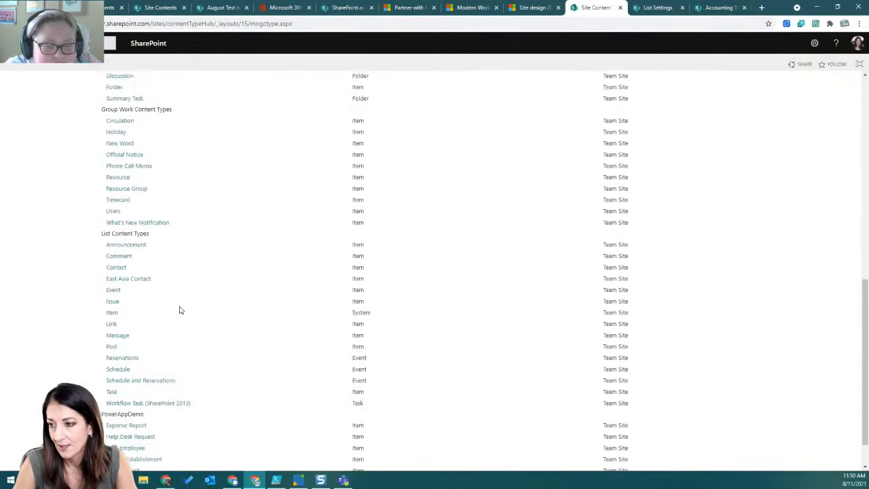
scroll(180, 310, "down", 1)
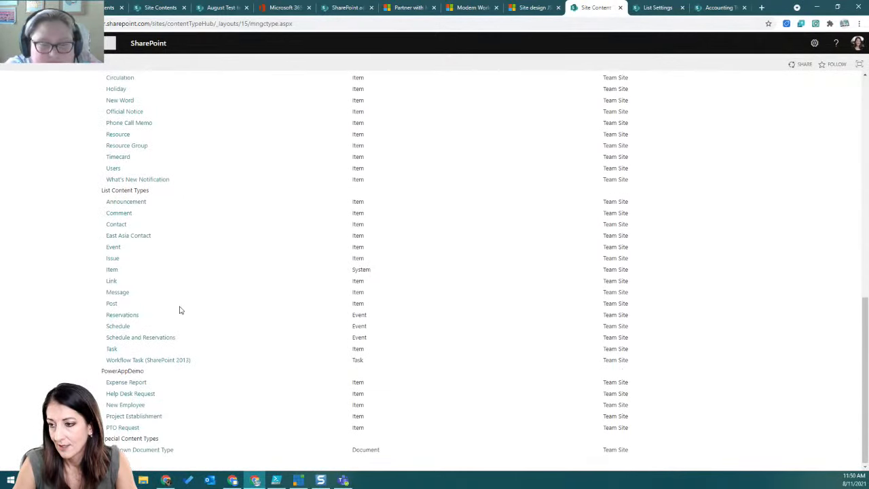
left_click(154, 418)
scroll(241, 374, "down", 2)
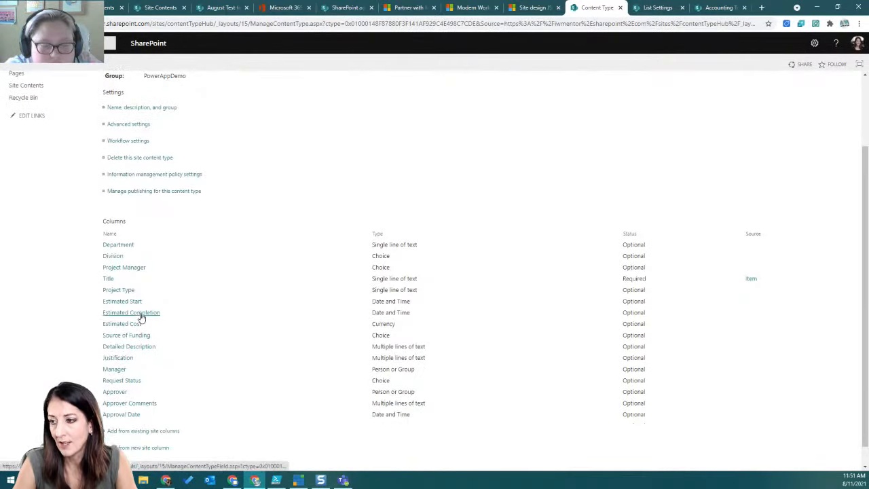
Add Divisional as a new choice of the Source of Funding site column in the Project Establishment content type and submit the column.
left_click(135, 335)
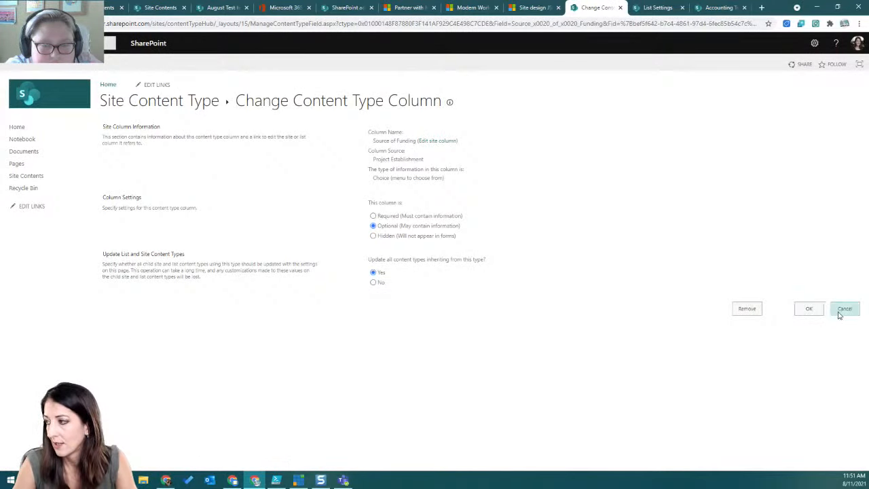
left_click(432, 142)
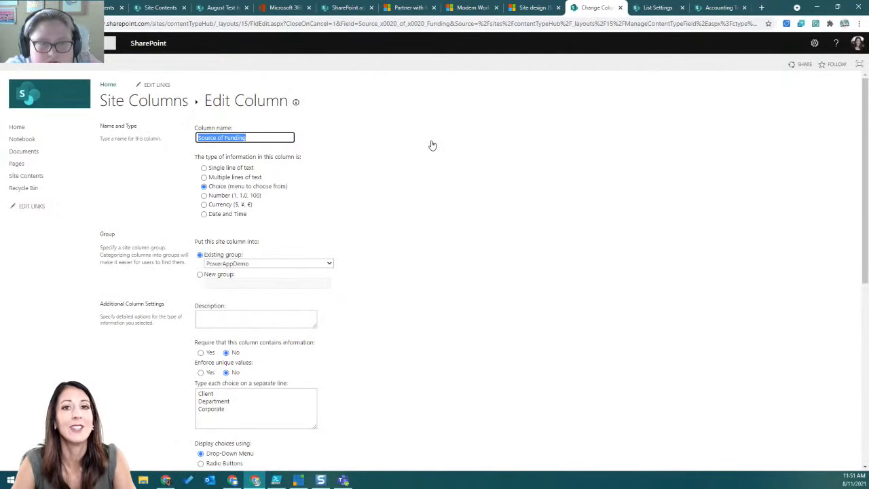
scroll(436, 235, "down", 2)
left_click(241, 318)
key("Return")
type("Divisional")
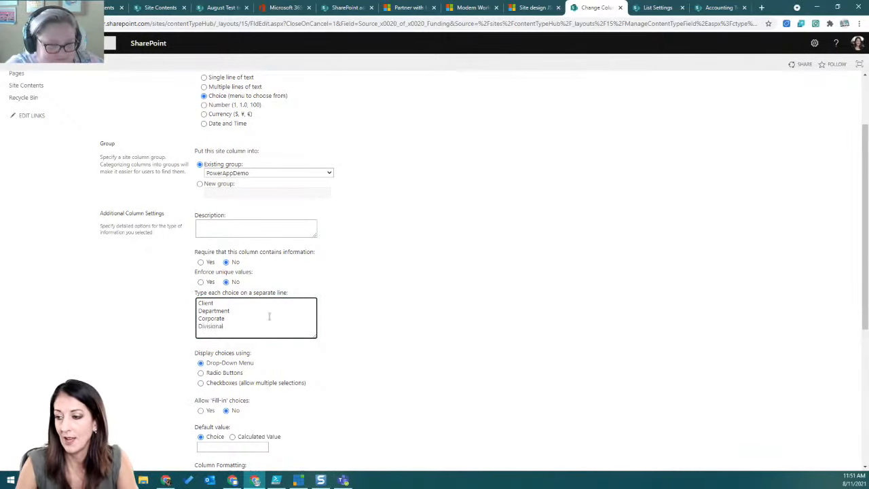
scroll(359, 307, "down", 5)
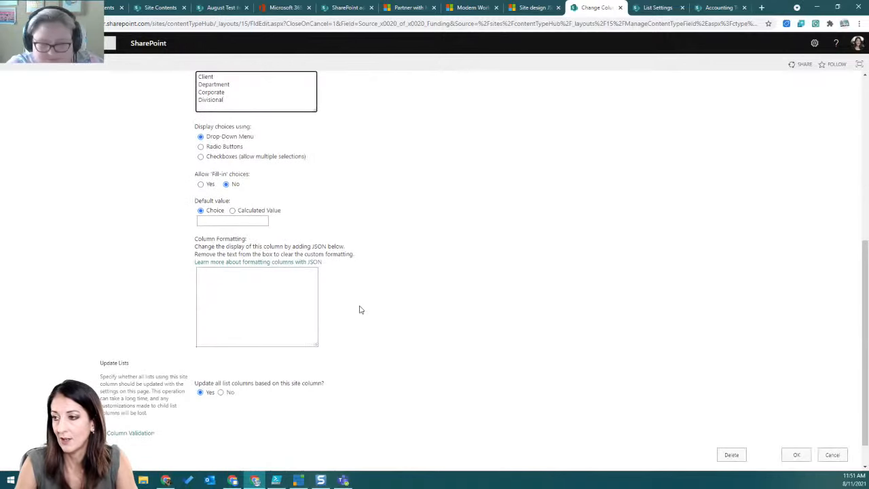
scroll(361, 310, "up", 1)
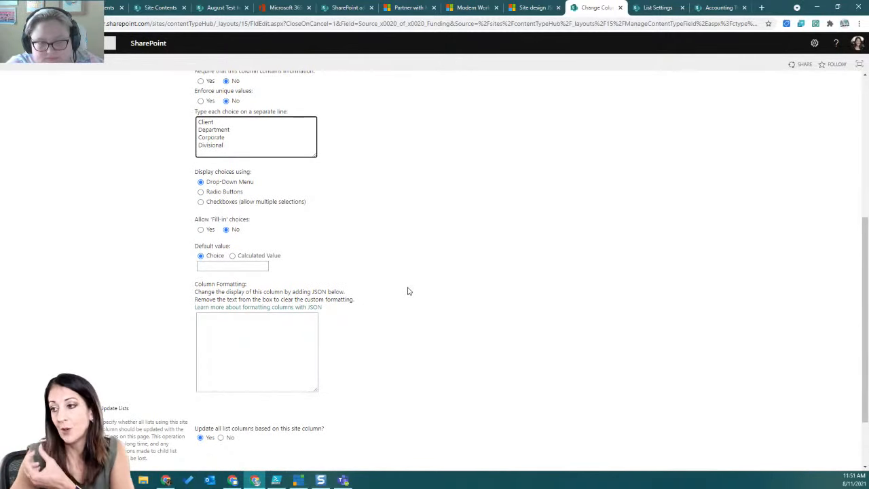
scroll(735, 353, "down", 2)
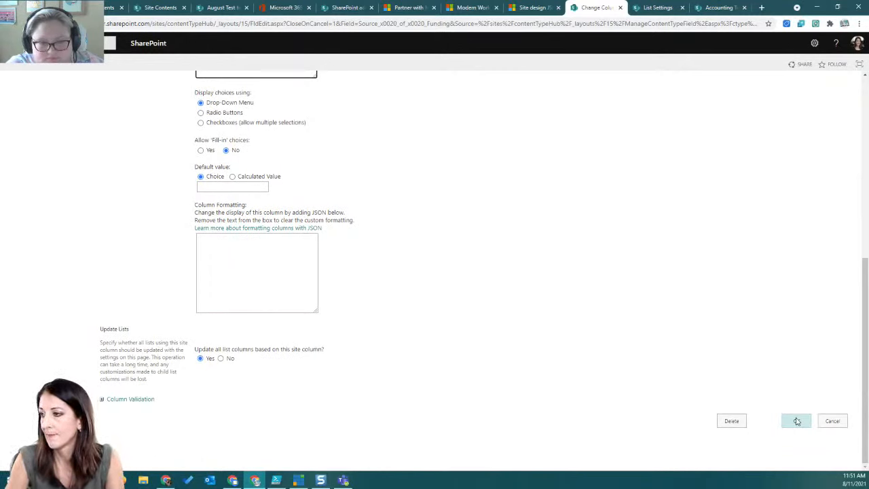
left_click(796, 421)
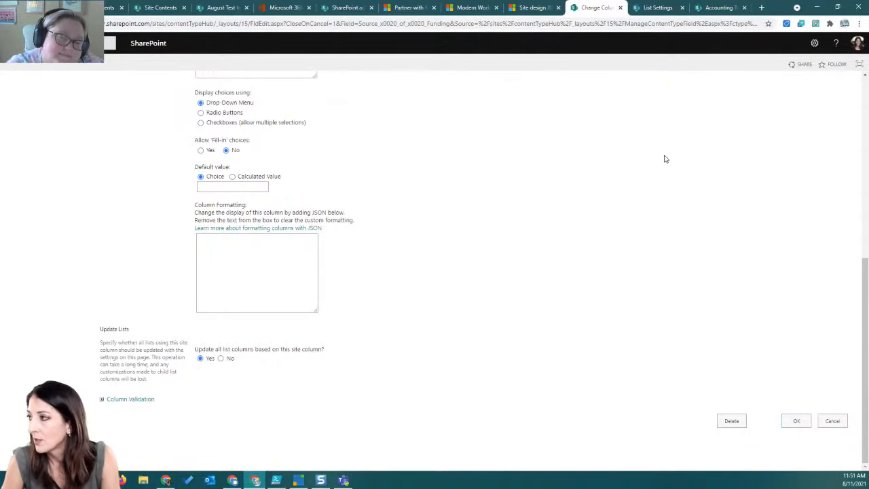
Switch to the Establish Projects list settings, look over its columns, and open the list from its web address.
left_click(651, 7)
scroll(247, 219, "down", 4)
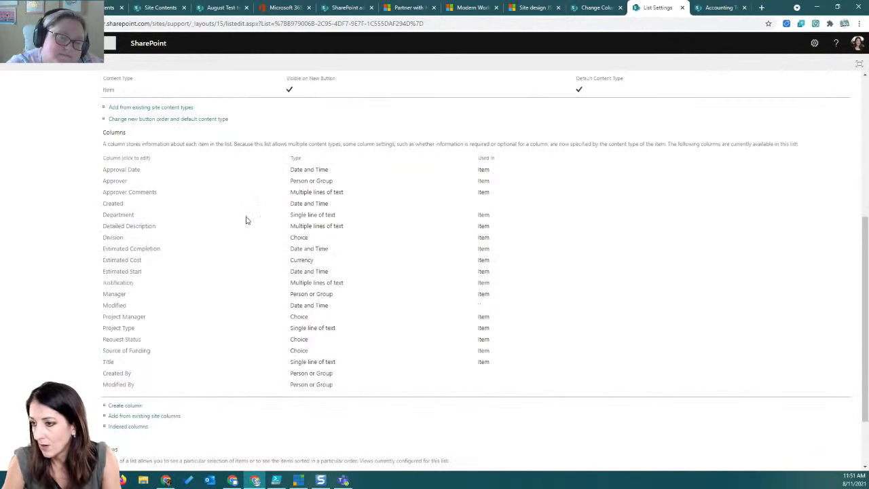
scroll(246, 219, "up", 5)
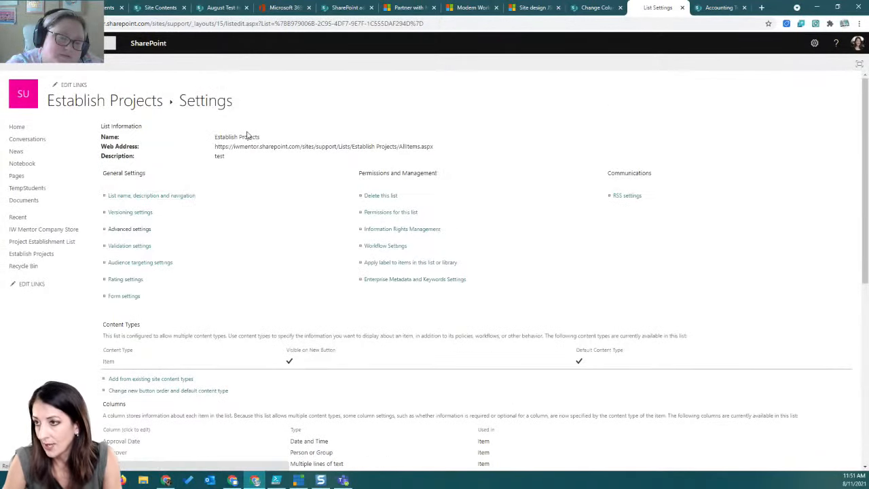
left_click(247, 144)
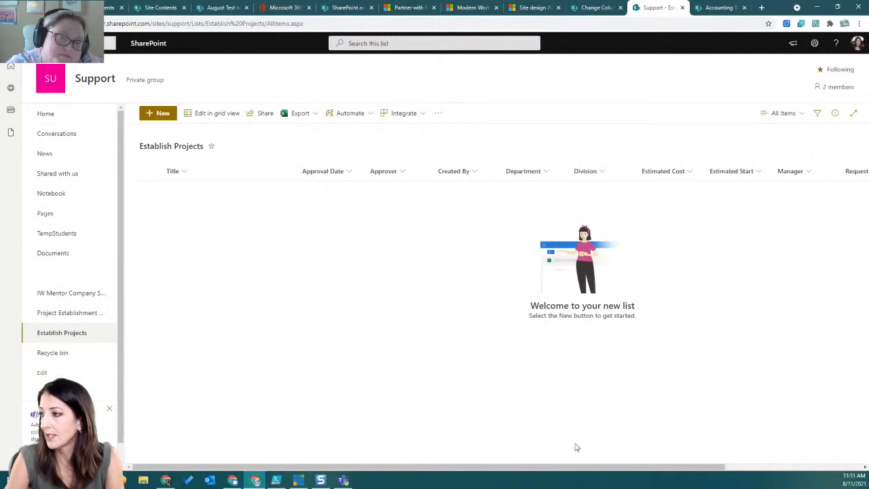
Show the Source of Funding column in the Establish Projects list's All Items view.
left_click_drag(669, 463, 811, 461)
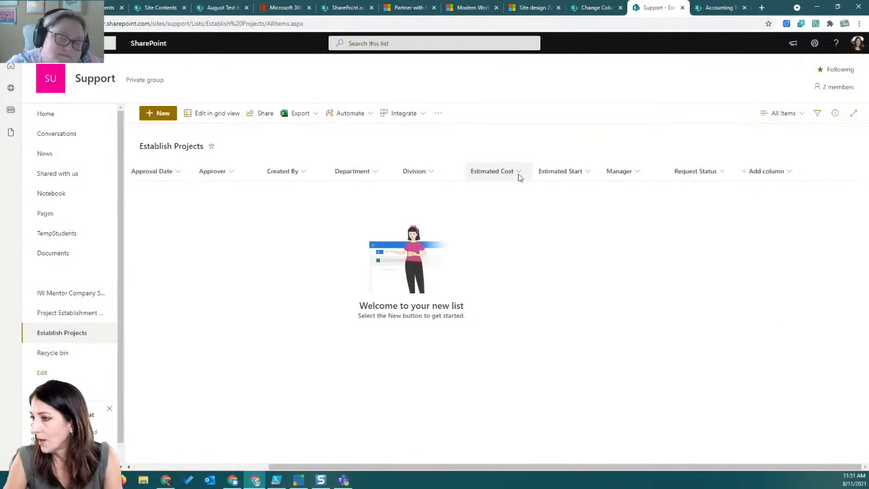
left_click(783, 114)
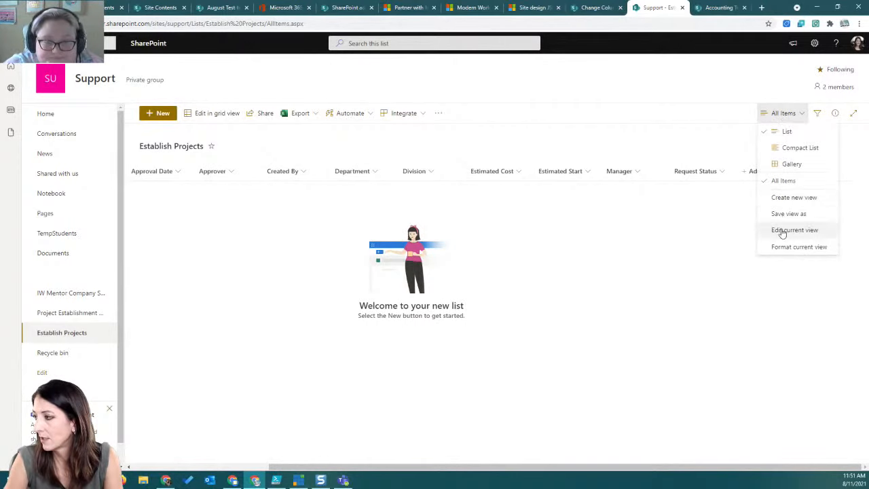
left_click(765, 170)
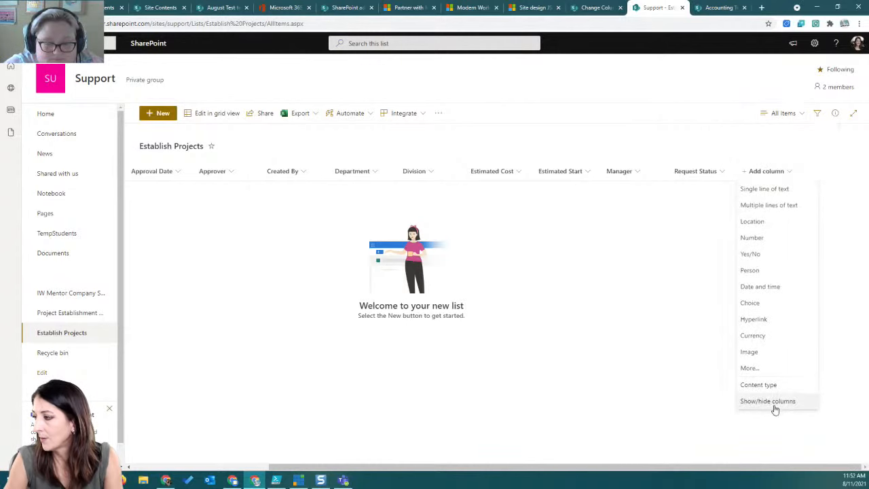
left_click(773, 402)
scroll(818, 354, "down", 5)
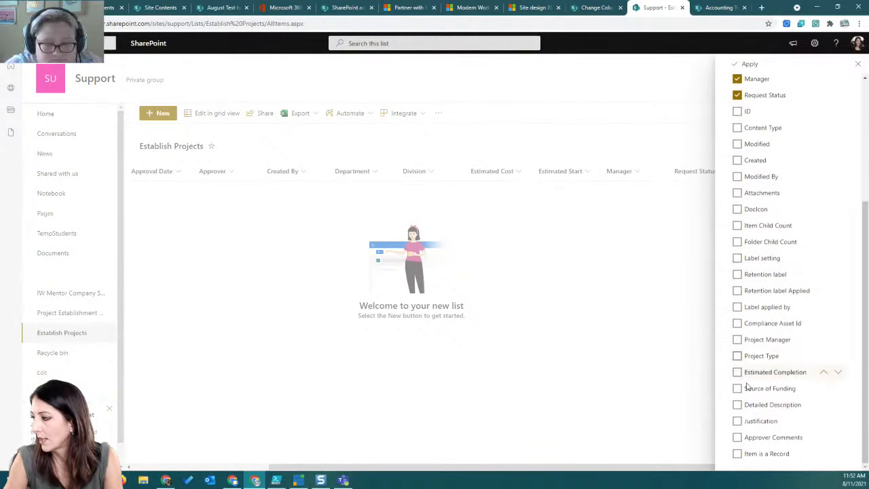
left_click(738, 389)
left_click(755, 65)
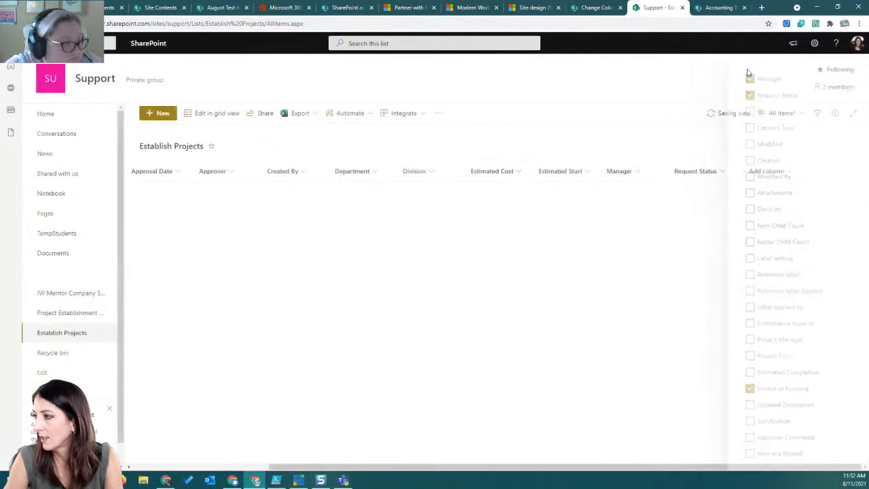
Style the Source of Funding choices with Client in red, Department in teal and Corporate in light green, and save the column.
left_click(781, 173)
mouse_move(780, 254)
left_click(691, 254)
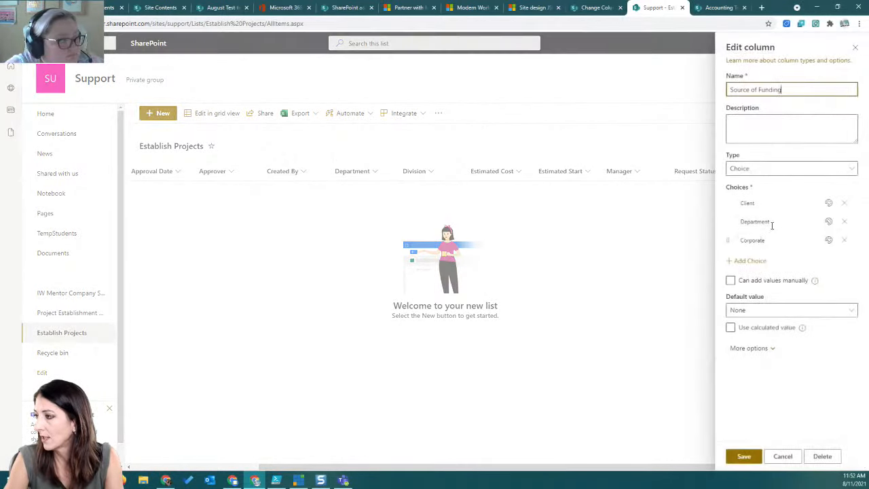
left_click(828, 203)
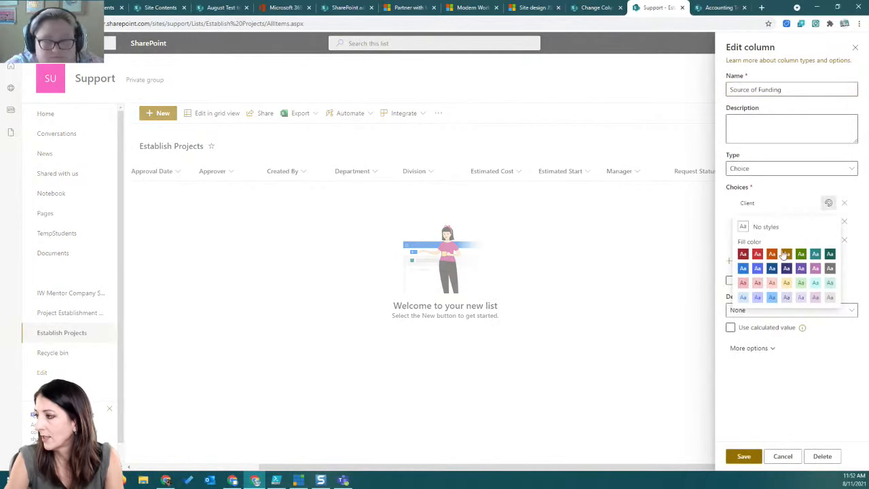
left_click(742, 254)
left_click(828, 222)
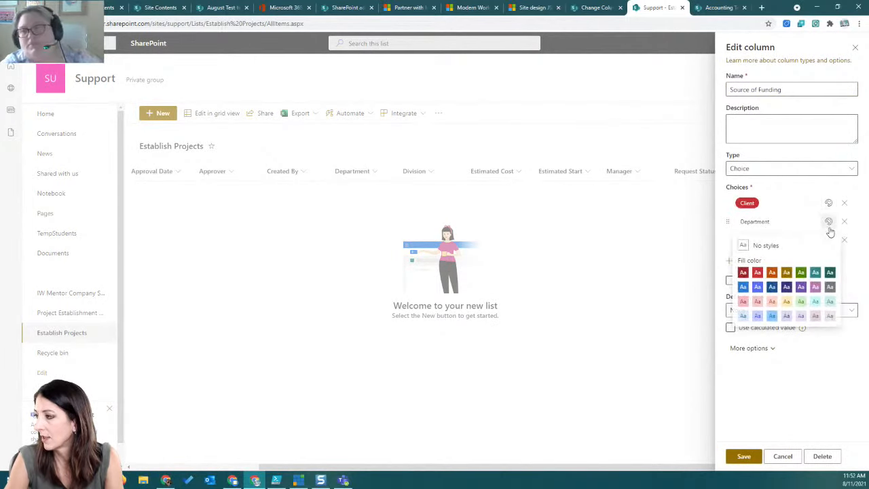
left_click(815, 272)
left_click(828, 240)
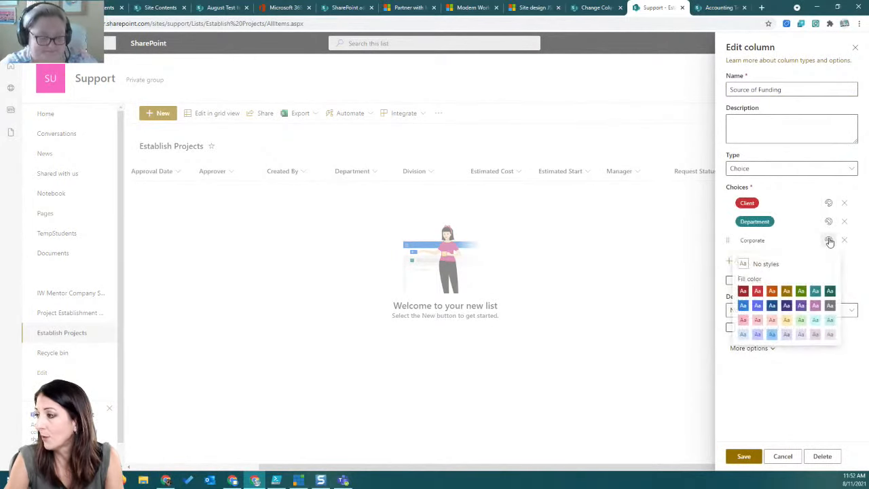
left_click(801, 320)
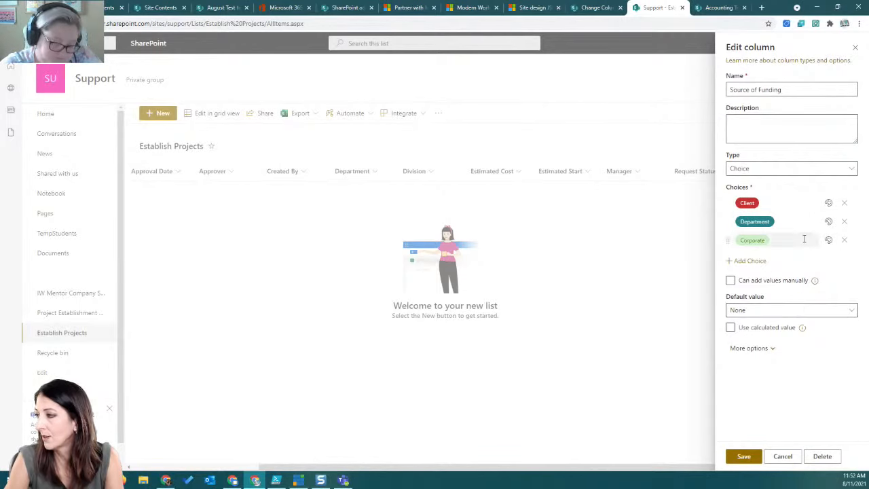
left_click(745, 455)
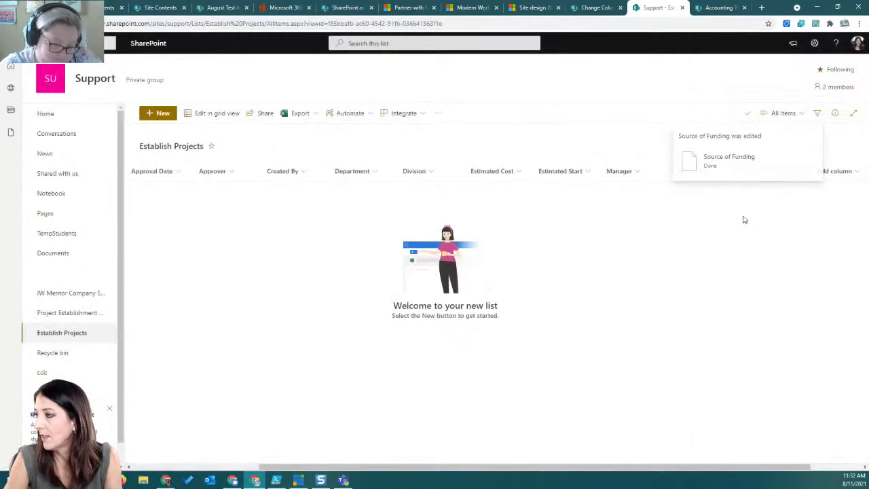
Copy the column formatting JSON of Source of Funding from the Establish Projects list settings, leaving the column's settings without saving.
left_click(814, 42)
left_click(752, 137)
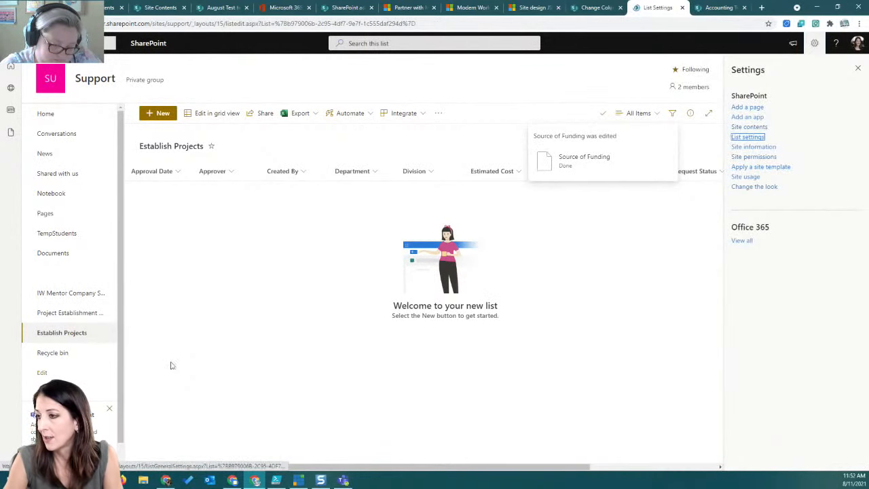
scroll(174, 355, "down", 5)
left_click(138, 306)
scroll(343, 338, "down", 5)
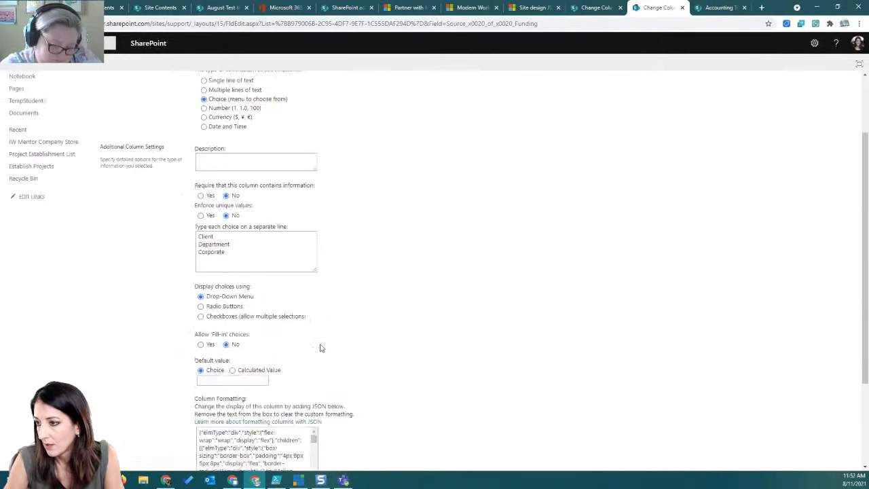
left_click(258, 340)
key("ctrl+a")
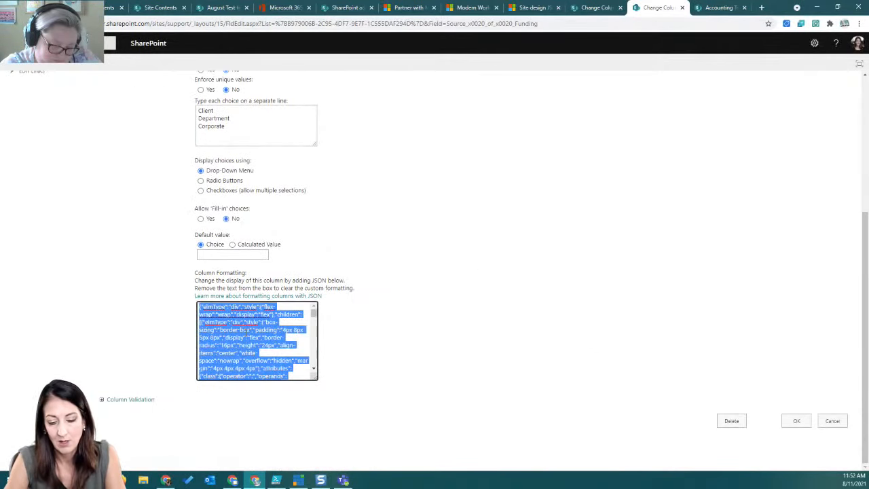
left_click(831, 421)
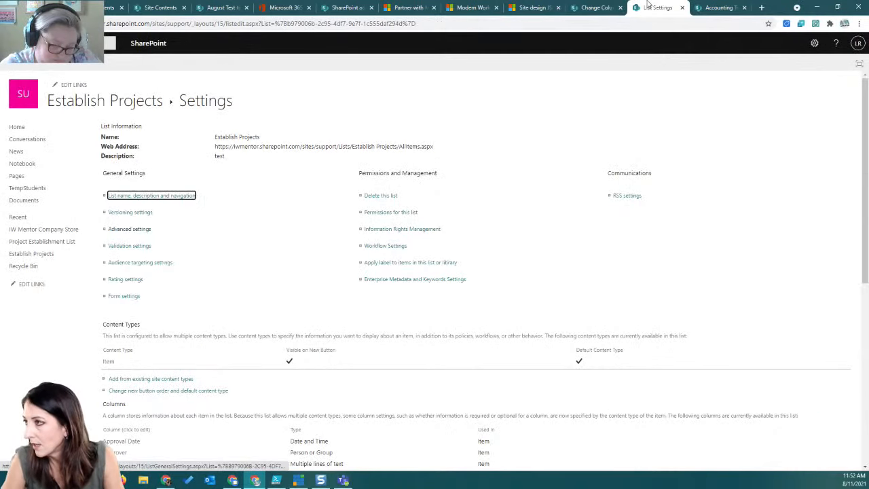
Paste the copied JSON as the hub's Source of Funding column formatting, save it with all lists updated, and confirm the content type column.
left_click(590, 7)
left_click(237, 255)
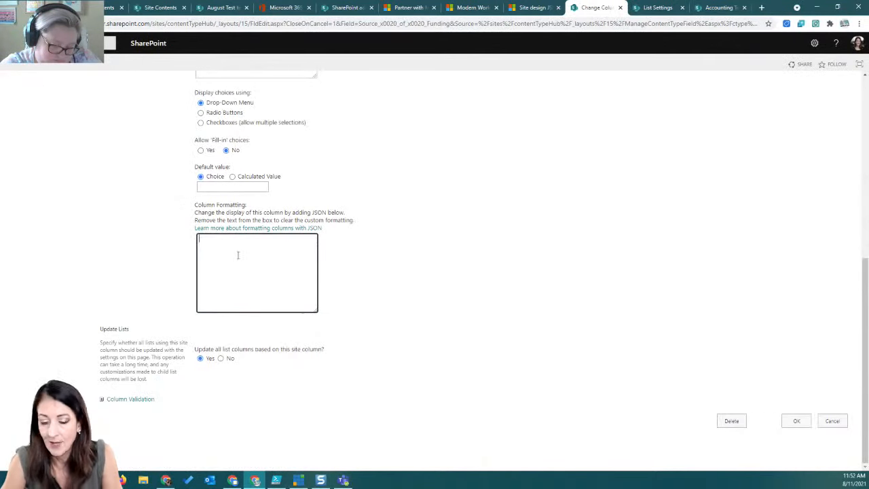
key("ctrl+v")
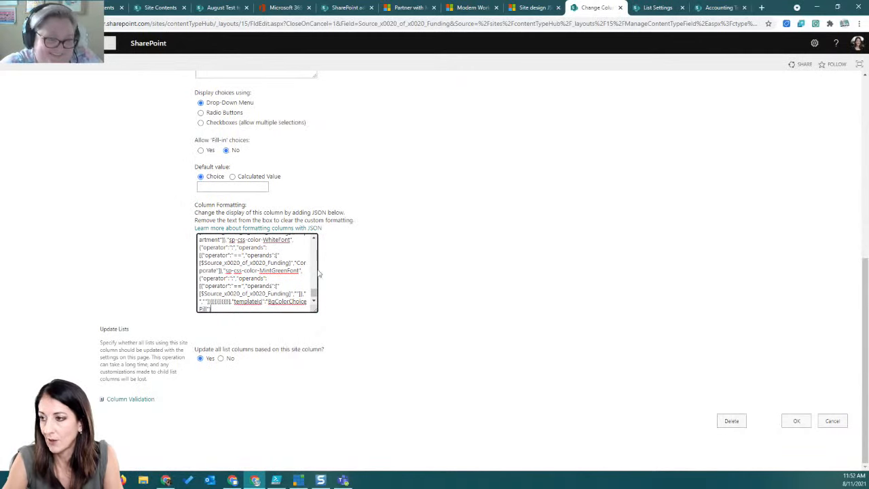
left_click(798, 425)
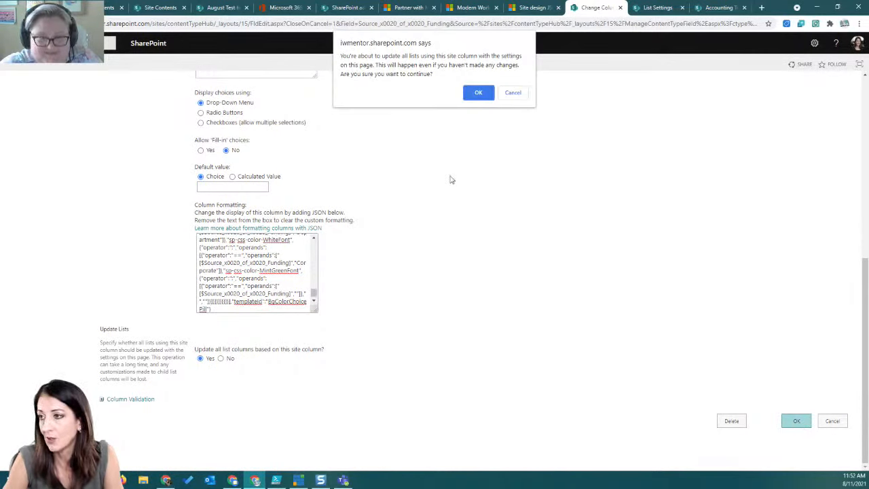
left_click(478, 93)
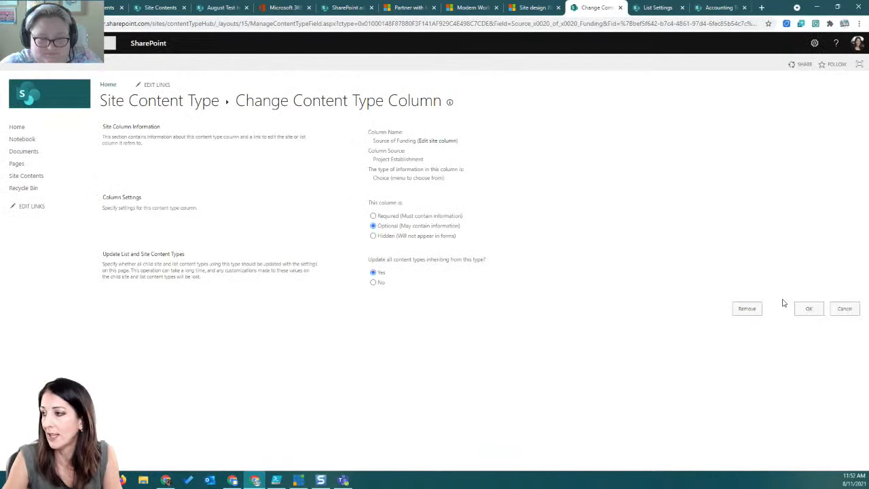
left_click(807, 308)
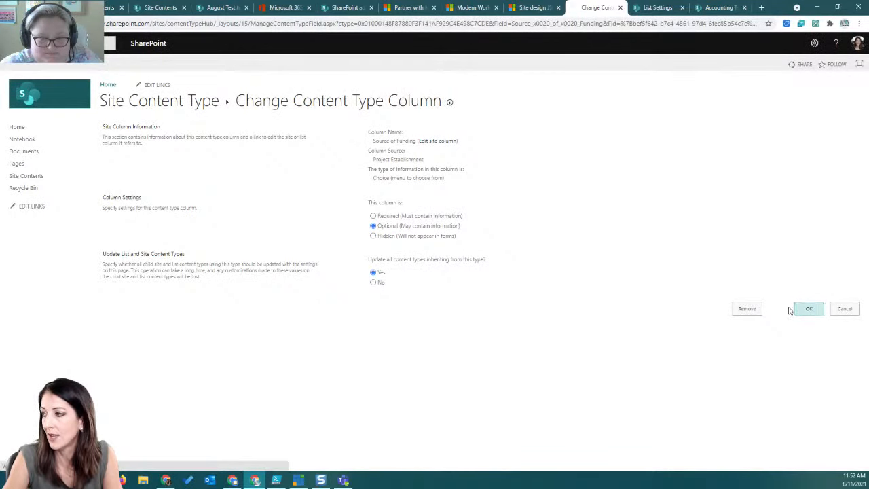
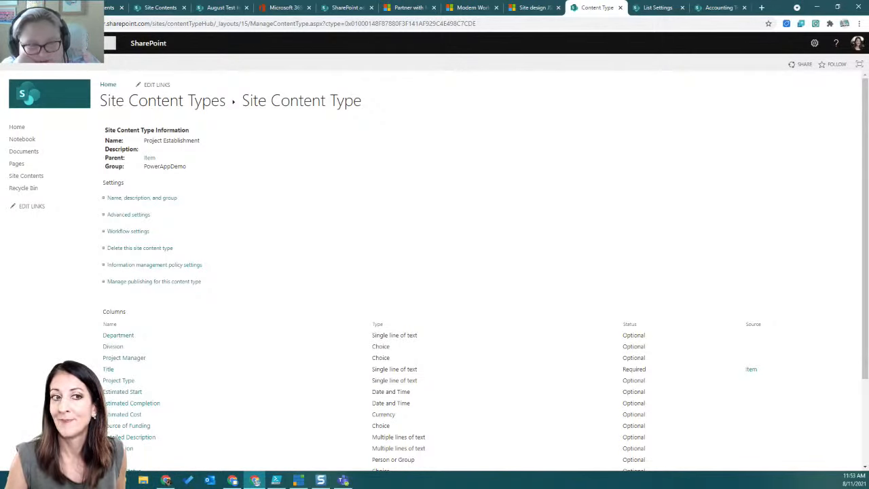
Check the Establish Projects list and its content types and columns in the list settings, and return to the list.
left_click(658, 7)
left_click(113, 102)
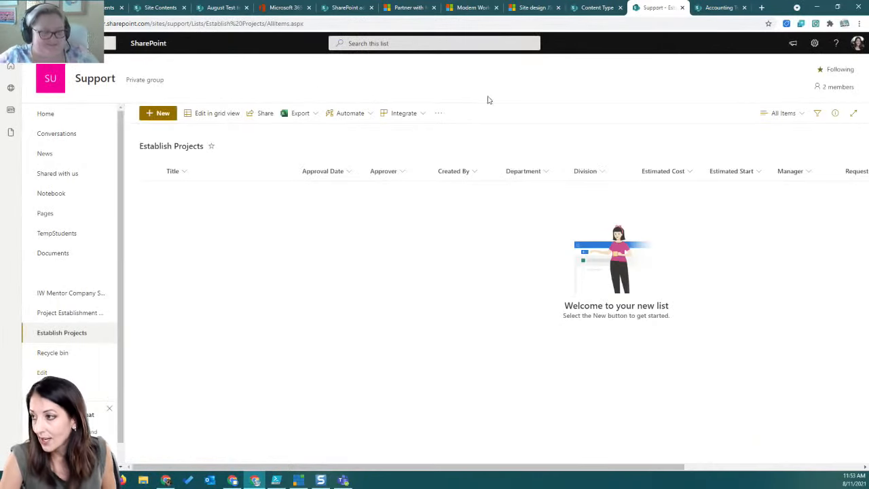
left_click(816, 44)
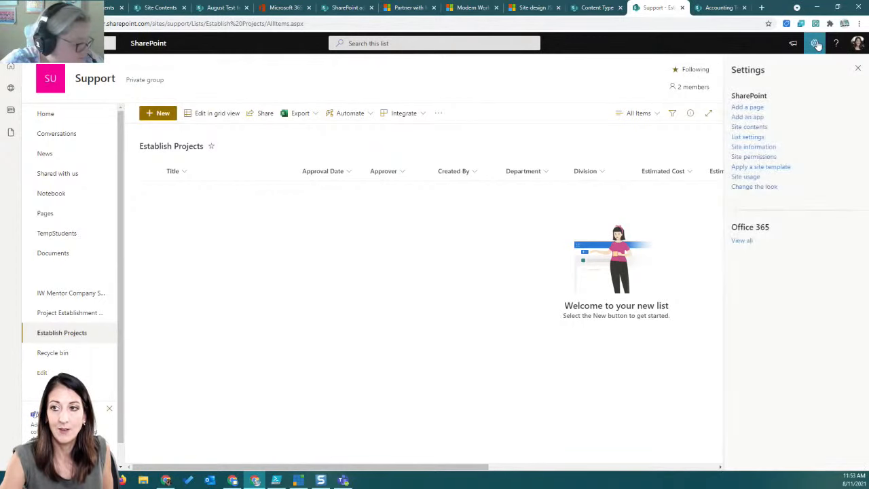
left_click(757, 138)
scroll(272, 224, "down", 3)
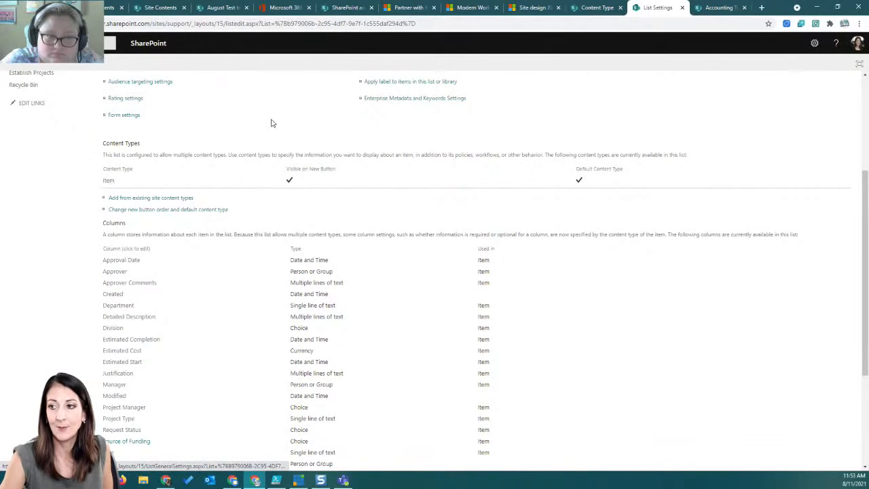
scroll(272, 125, "up", 3)
left_click(102, 103)
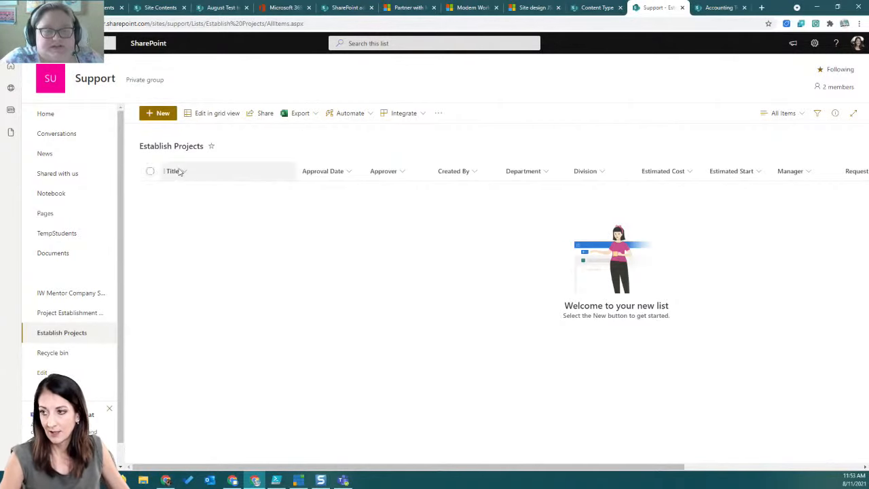
Start a new item in the Establish Projects list, review its fields and the Source of Funding choice formatting, and close the form without saving.
left_click(156, 113)
scroll(619, 350, "down", 5)
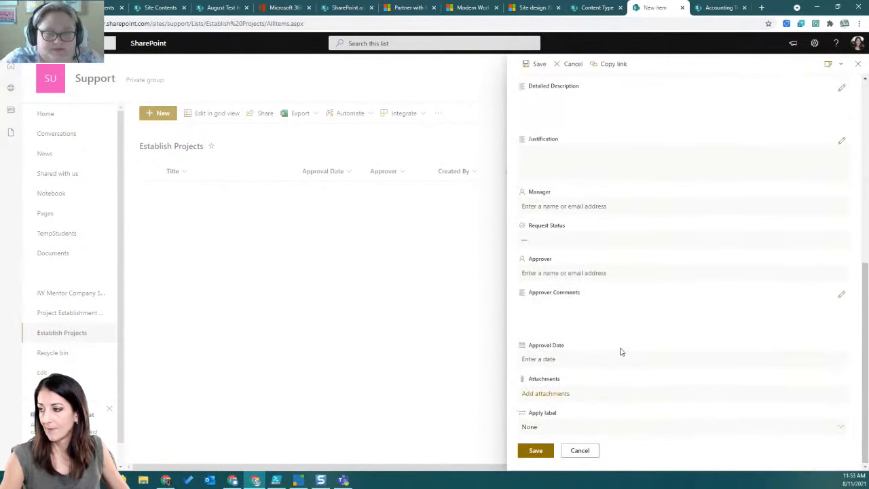
scroll(620, 350, "up", 1)
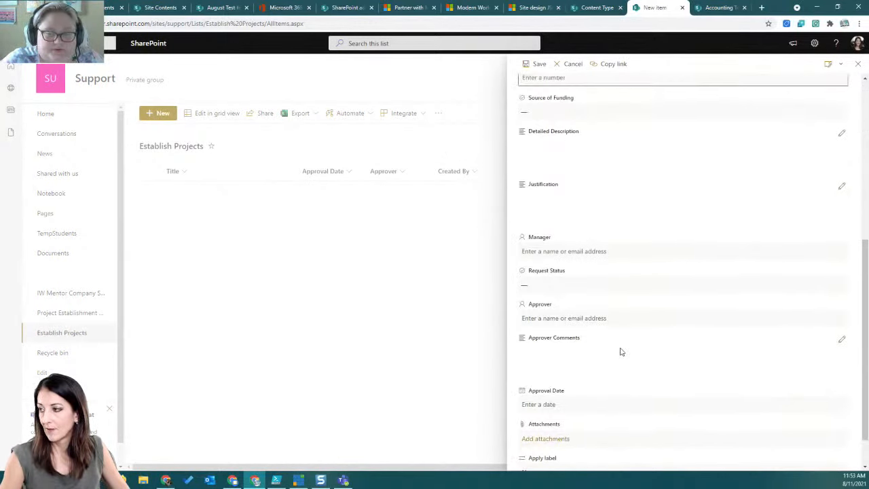
scroll(620, 352, "up", 3)
left_click(573, 245)
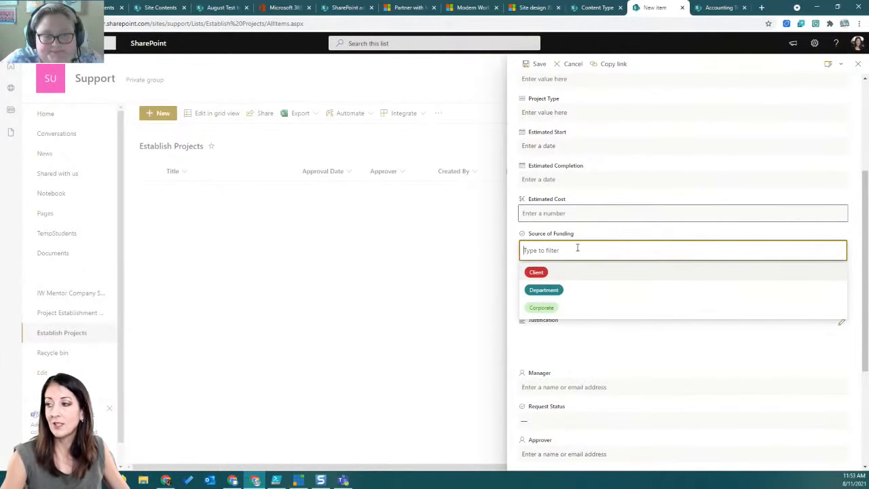
left_click(440, 259)
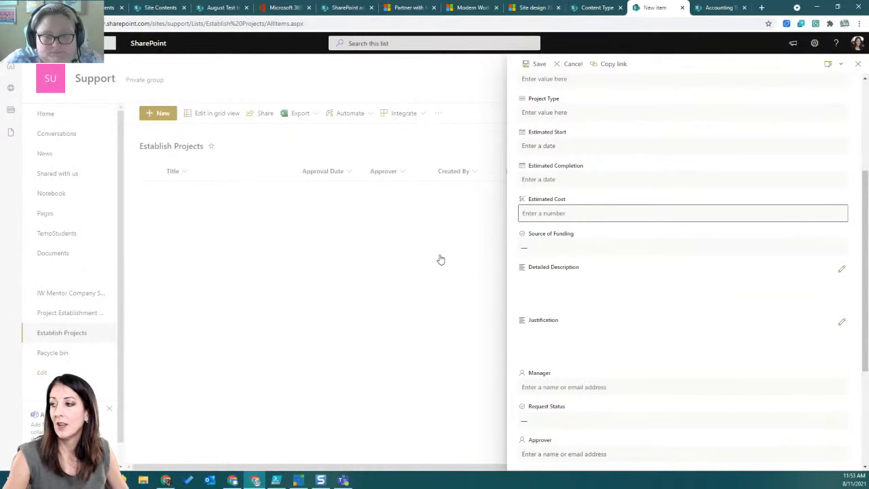
left_click(858, 64)
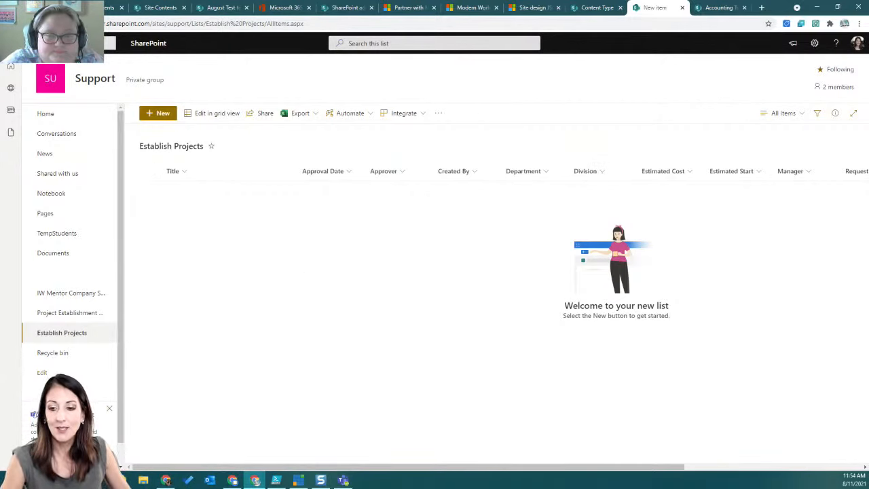
key("alt+Tab")
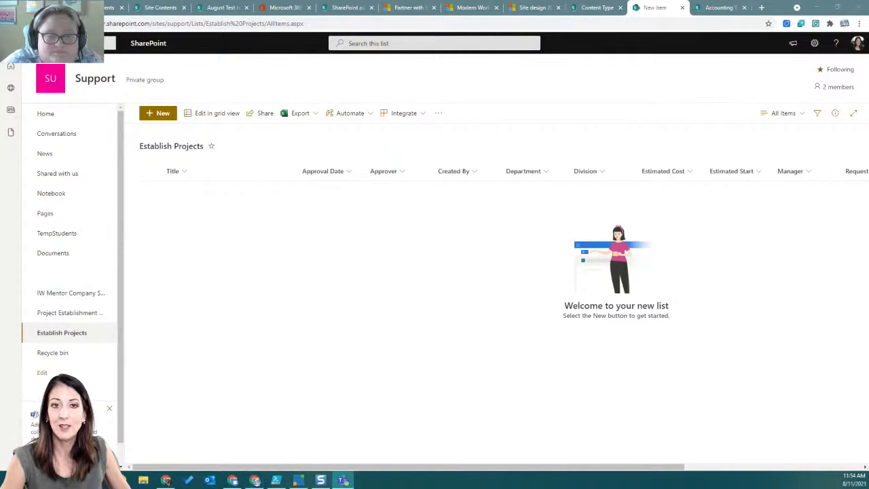
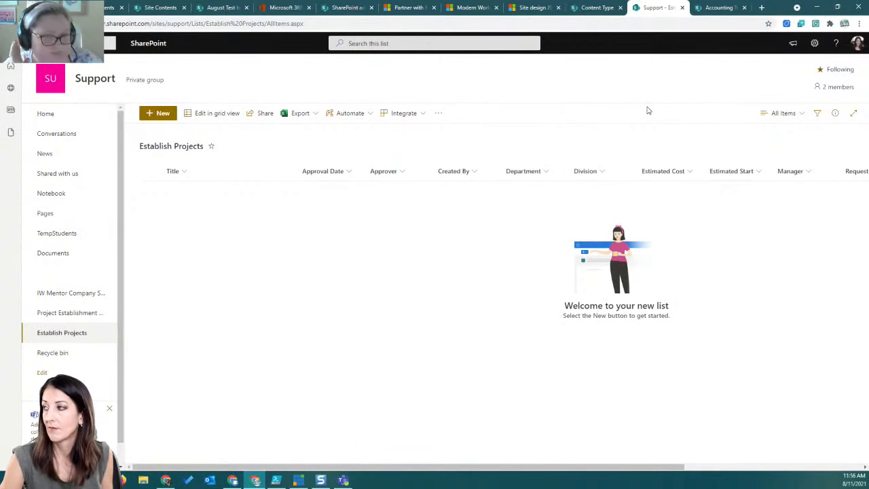
Reopen a blank Establish Projects item to recheck the Source of Funding choices, and close it without saving.
left_click(153, 113)
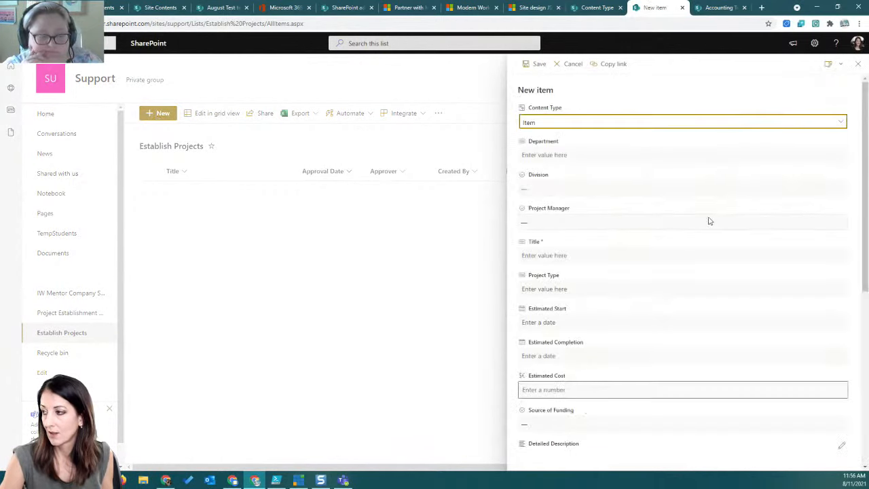
scroll(577, 379, "down", 2)
left_click(588, 336)
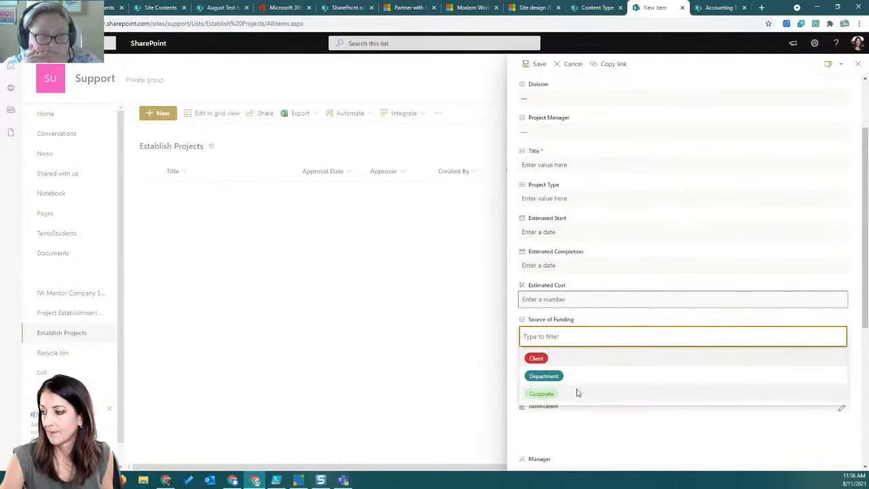
left_click(857, 63)
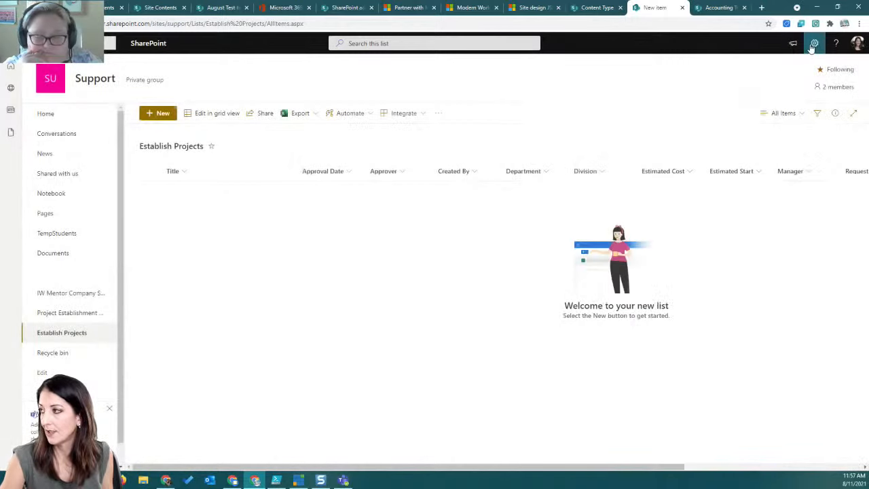
Inspect the Source of Funding column's settings in the Establish Projects list settings, and return to the list's column overview.
left_click(813, 44)
left_click(747, 136)
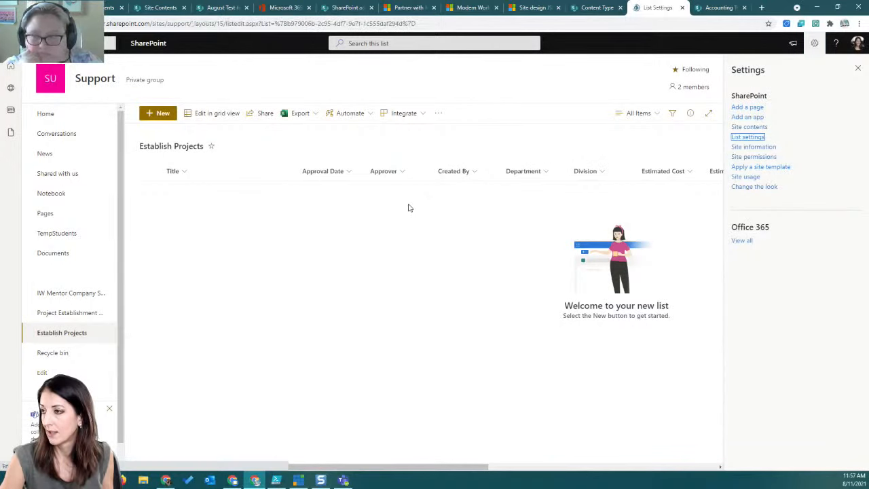
scroll(291, 228, "down", 3)
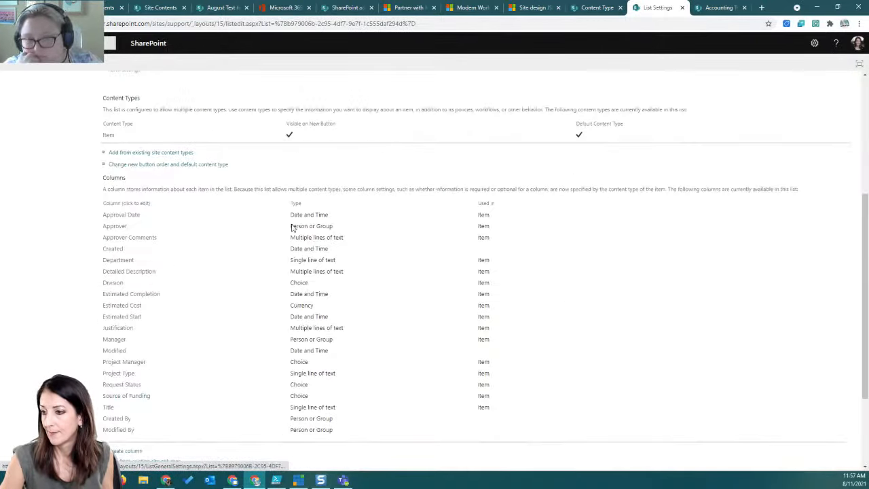
left_click(132, 401)
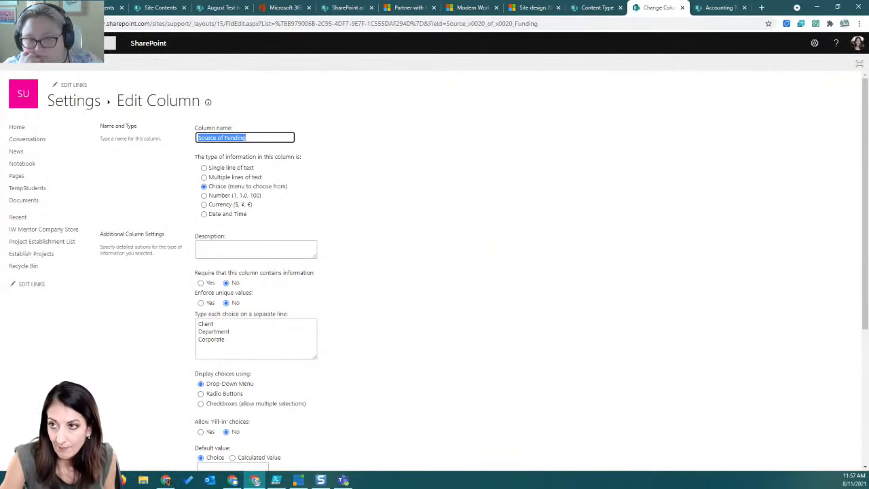
key("alt+Left")
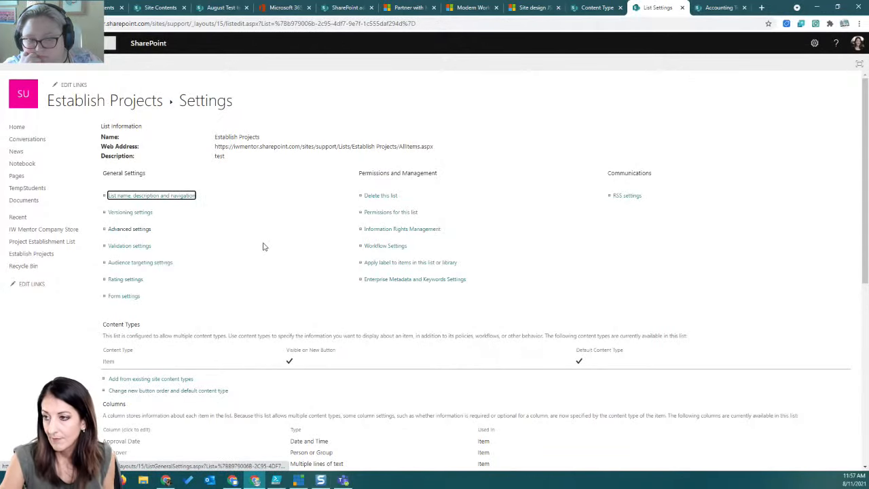
scroll(264, 247, "down", 5)
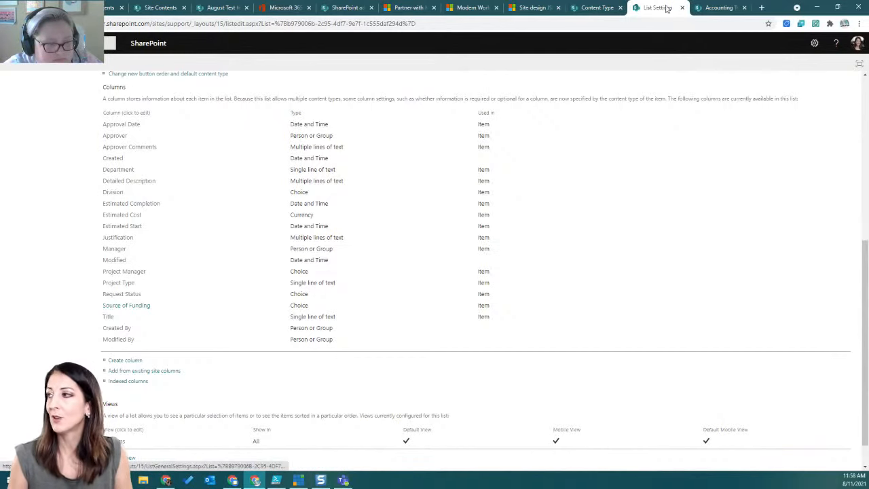
Open the website iwmentor.com in a new browser tab.
left_click(761, 8)
left_click(618, 24)
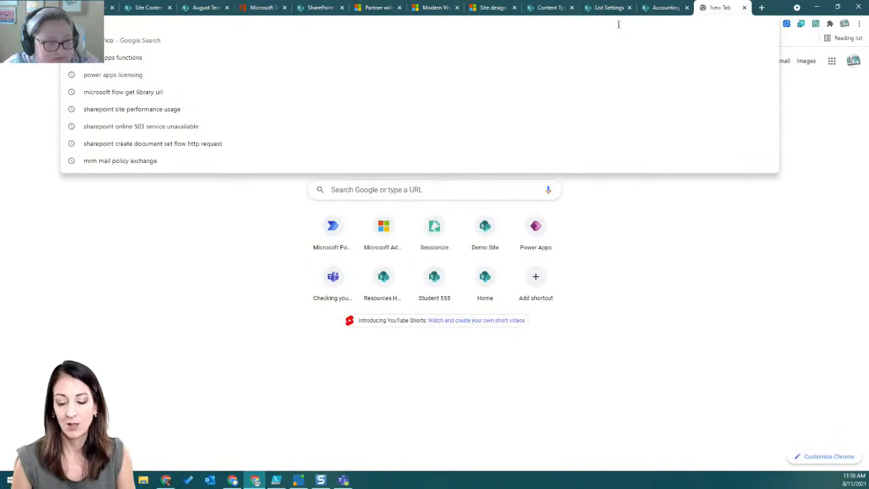
type("iwmentor")
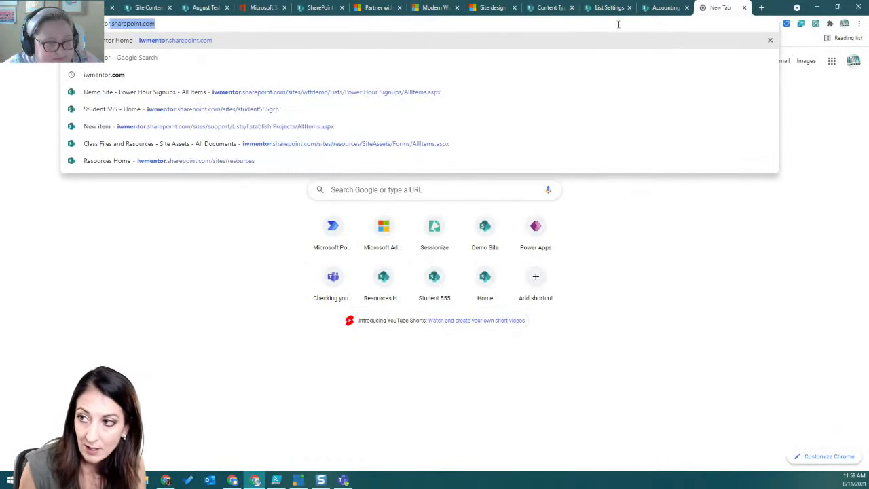
type(".com")
key("Return")
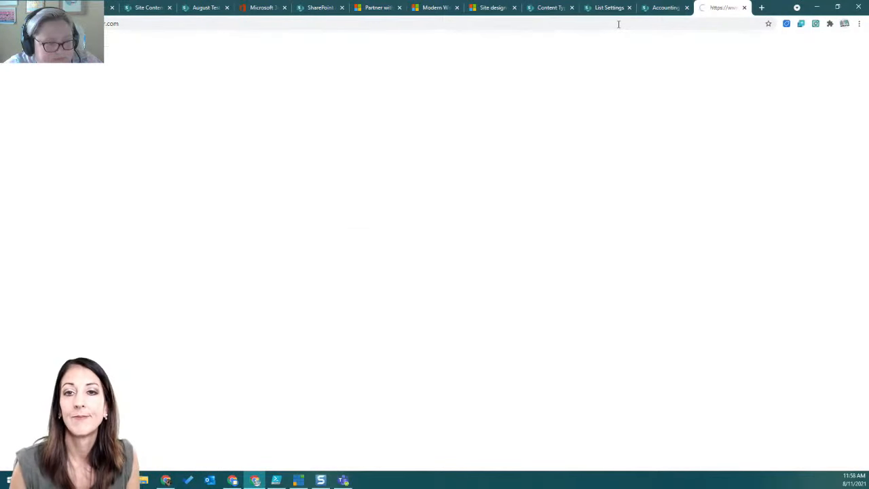